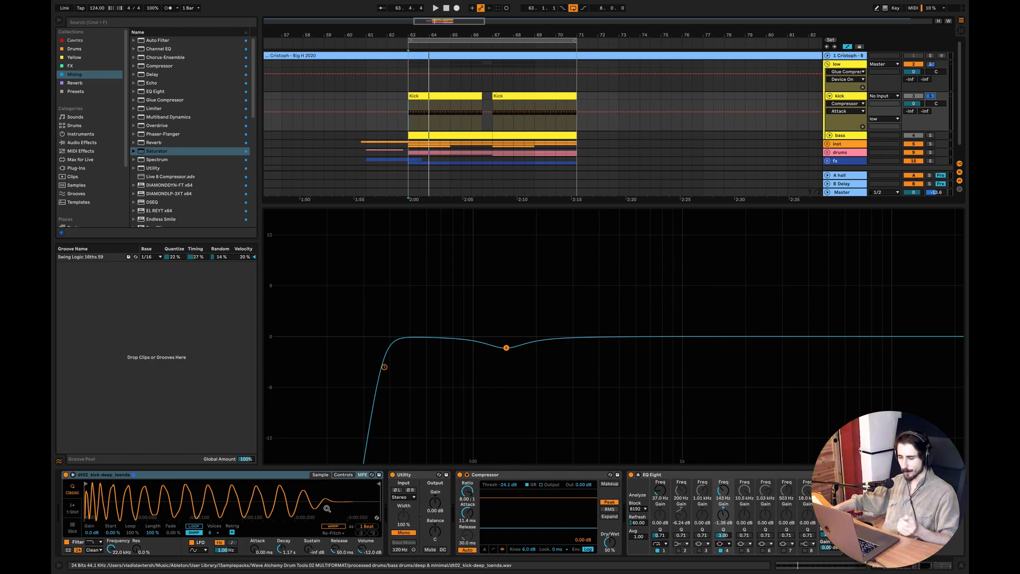
- Select the Utility and Compressor devices on the kick track and play the kick through the compressor
left_click(416, 475)
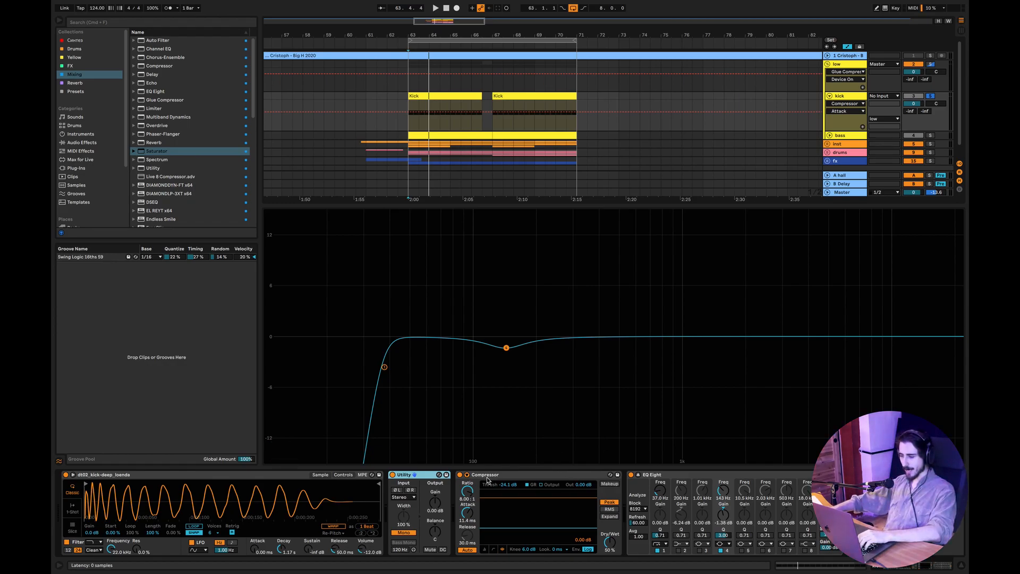
left_click(459, 474)
key("space")
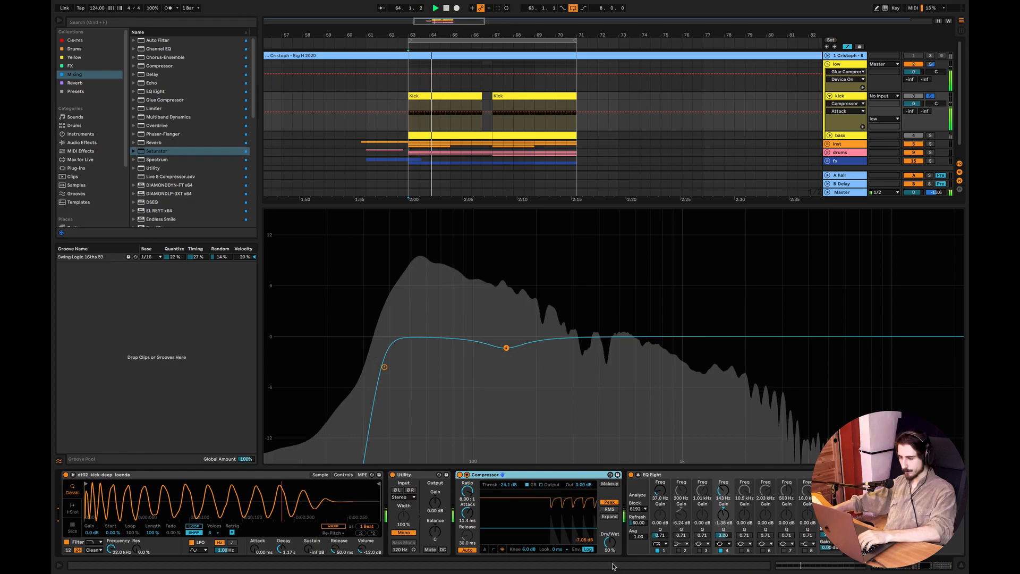
key("space")
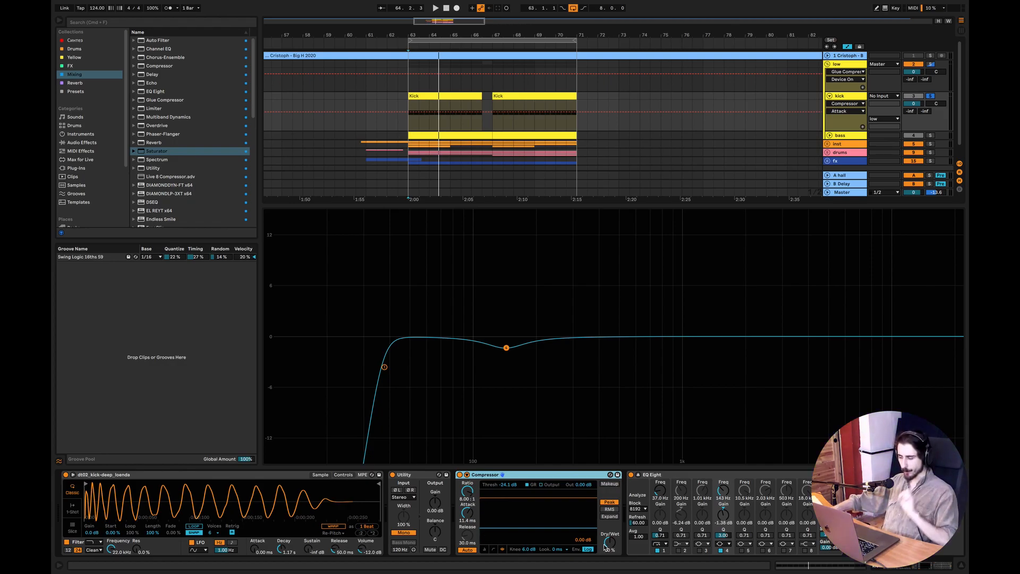
- Compare the kick with its Compressor bypassed and re-enabled during playback
left_click(459, 475)
key("space")
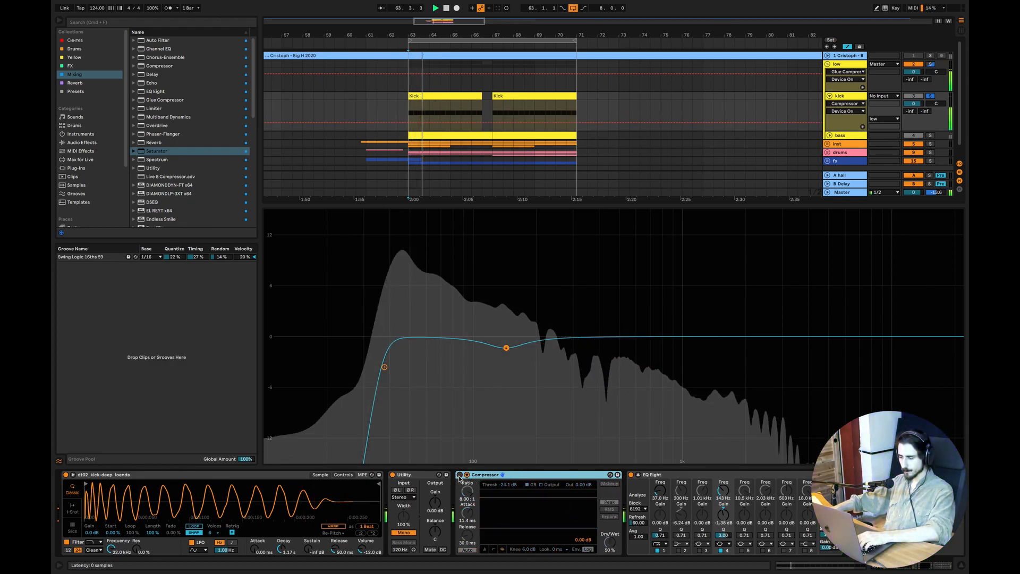
left_click(459, 475)
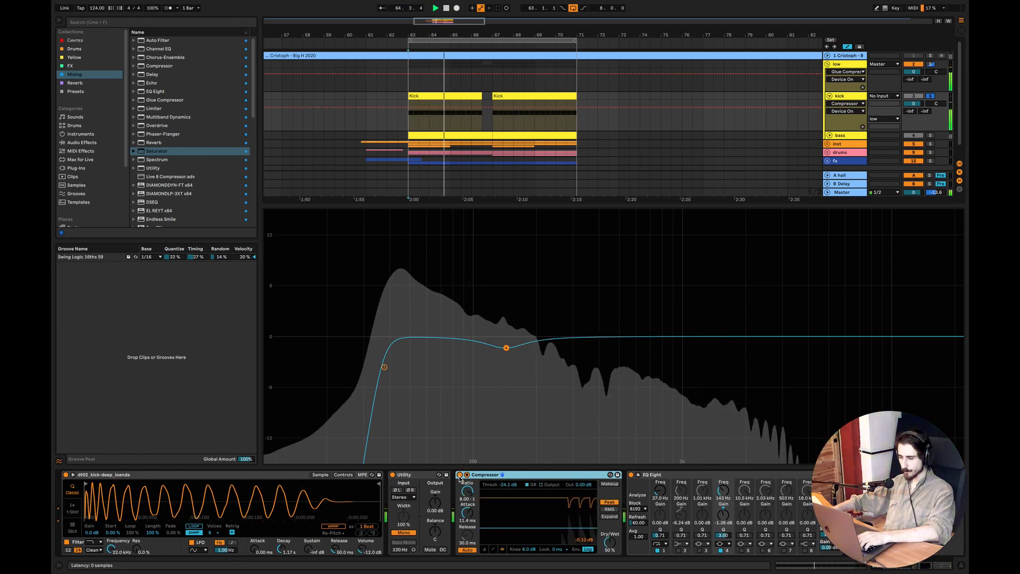
key("space")
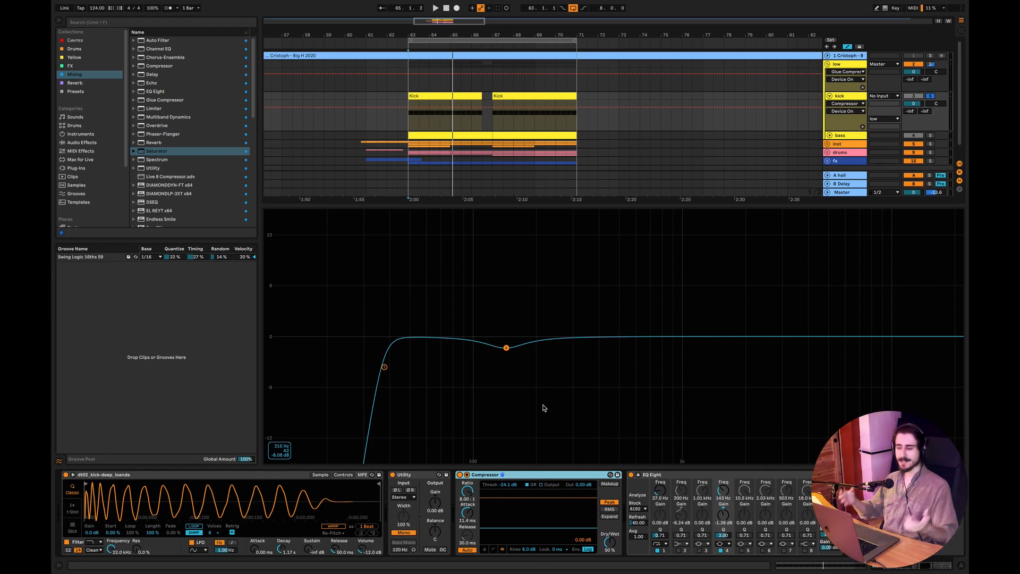
- Return the insert marker to bar 63, select the kick's EQ Eight, and hide the device view
left_click(410, 125)
left_click(709, 476)
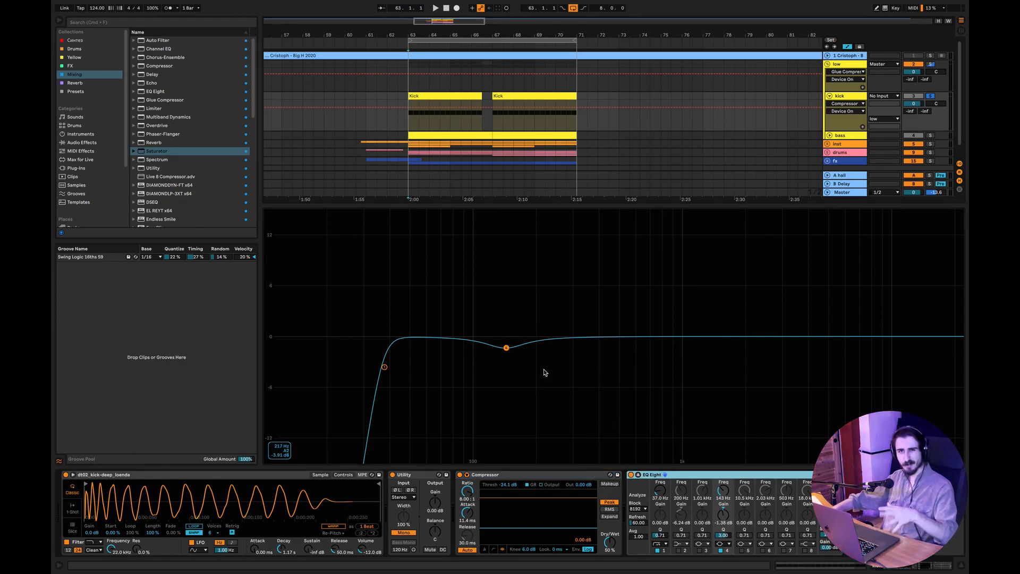
left_click(962, 568)
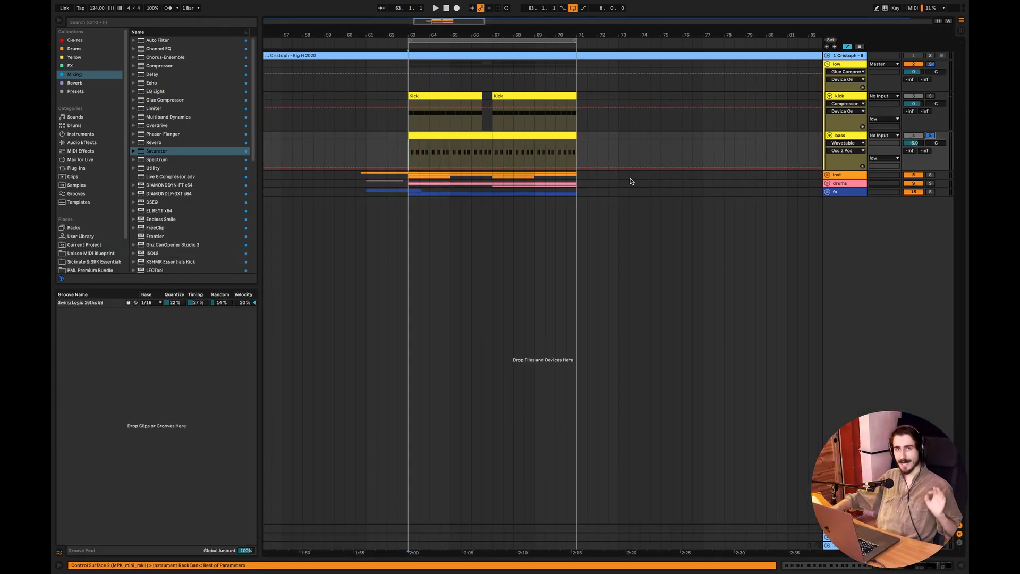
- In the bass track's instrument rack, turn off the top chain and play the sub chain on its own
key("space")
double_click(848, 137)
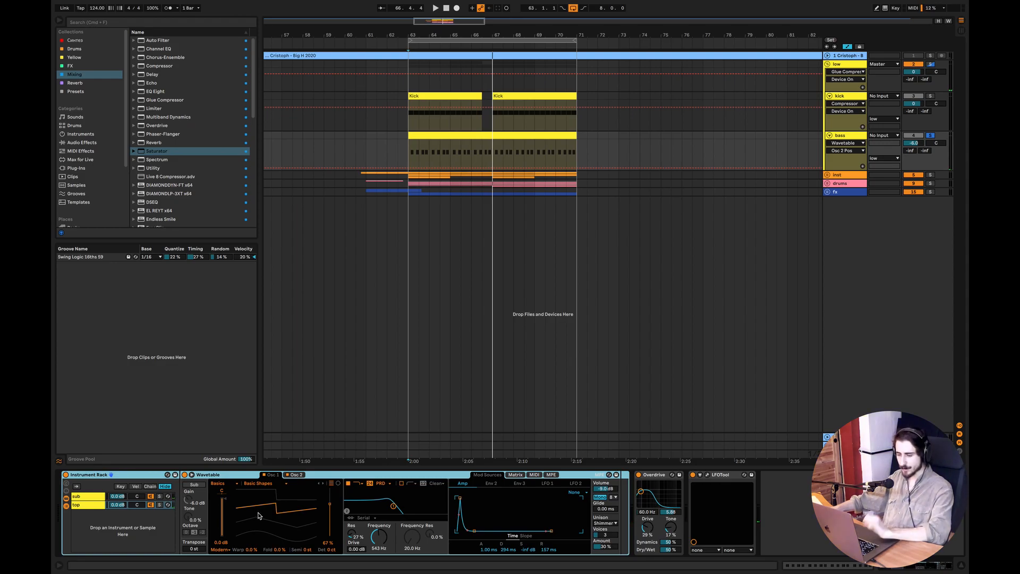
left_click(151, 507)
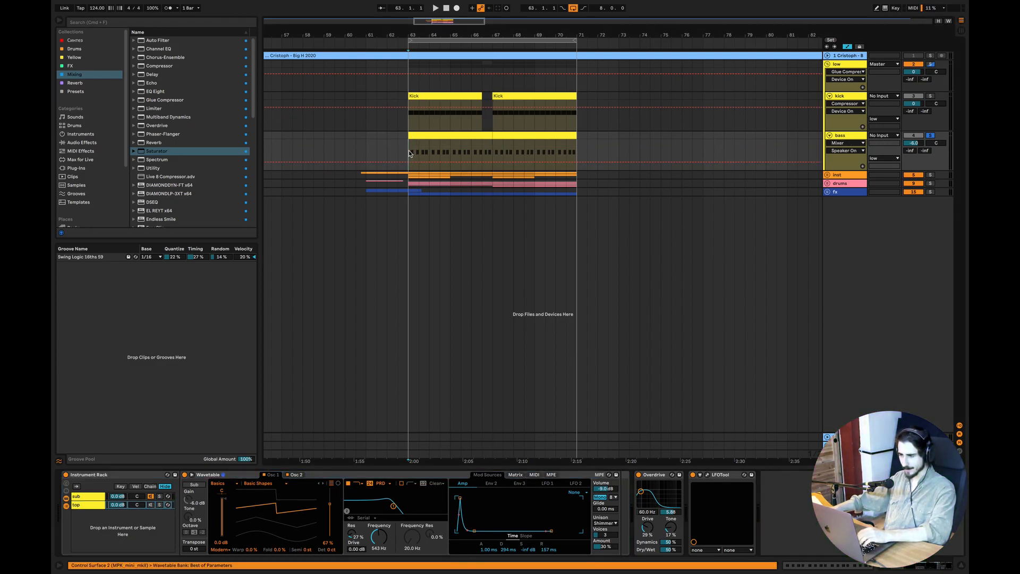
key("space")
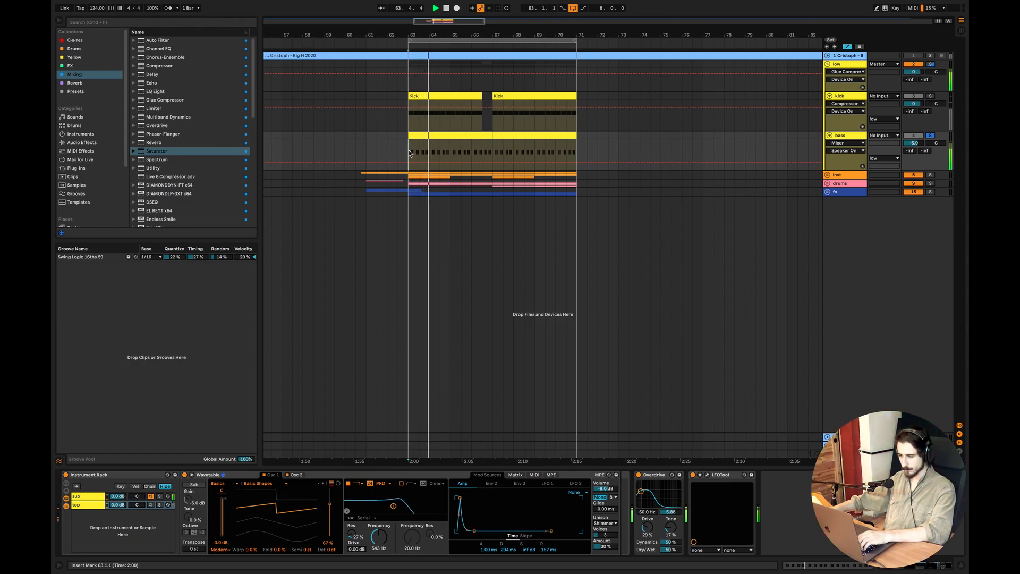
left_click(83, 497)
key("space")
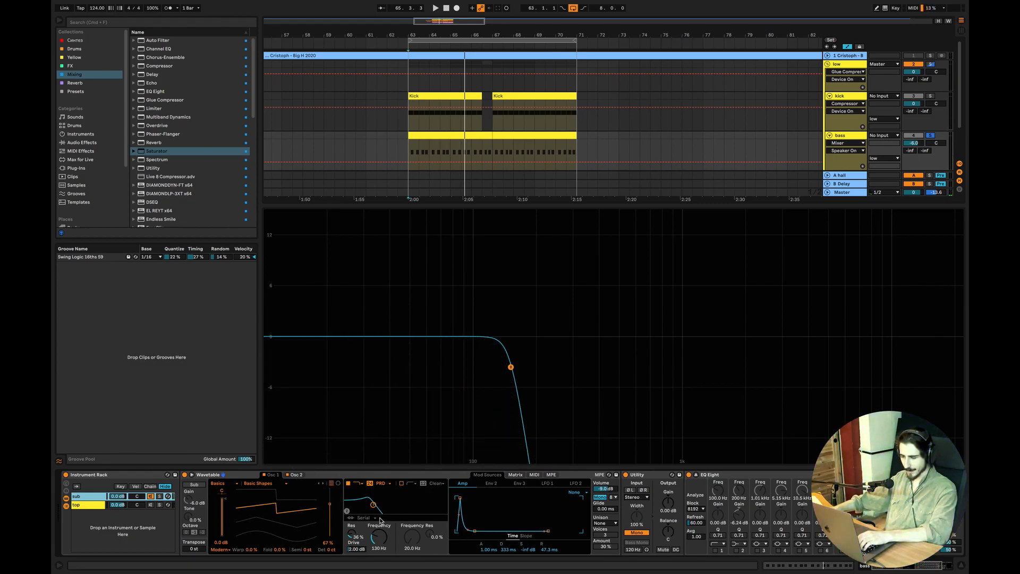
- Examine the wavetable and settings of Osc 1 and Osc 2 in the sub chain's Wavetable
left_click(283, 483)
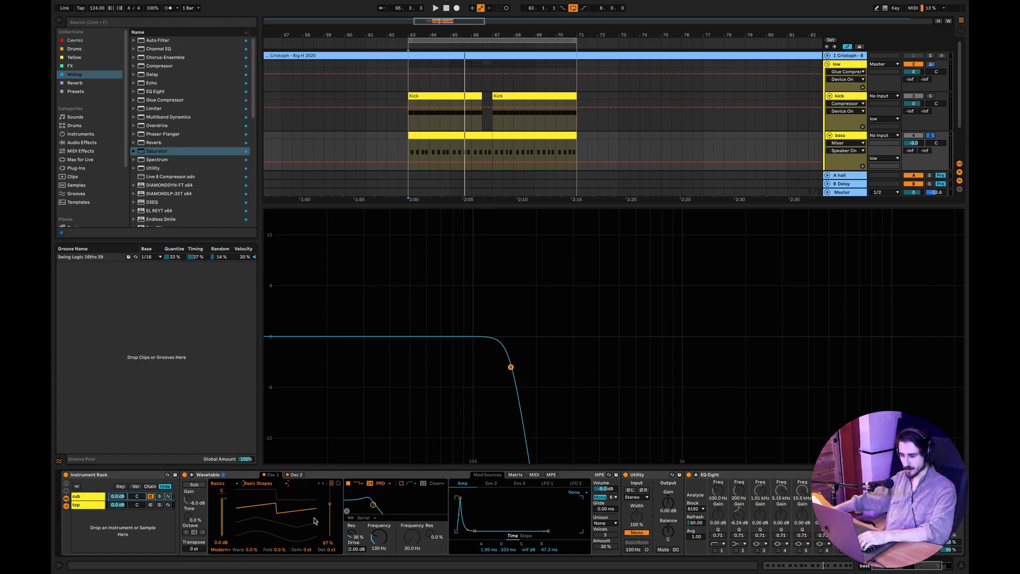
left_click(296, 475)
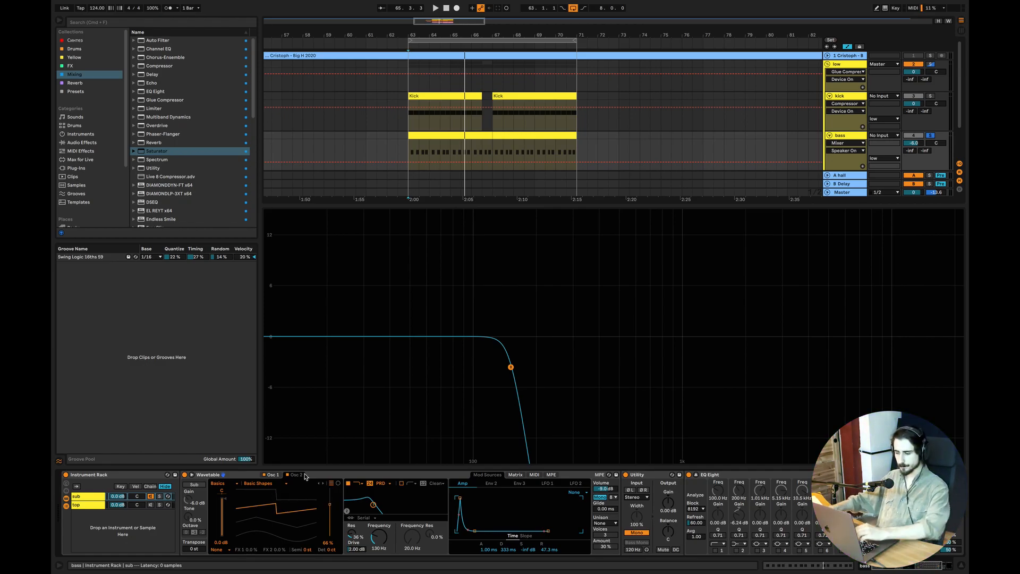
left_click(271, 474)
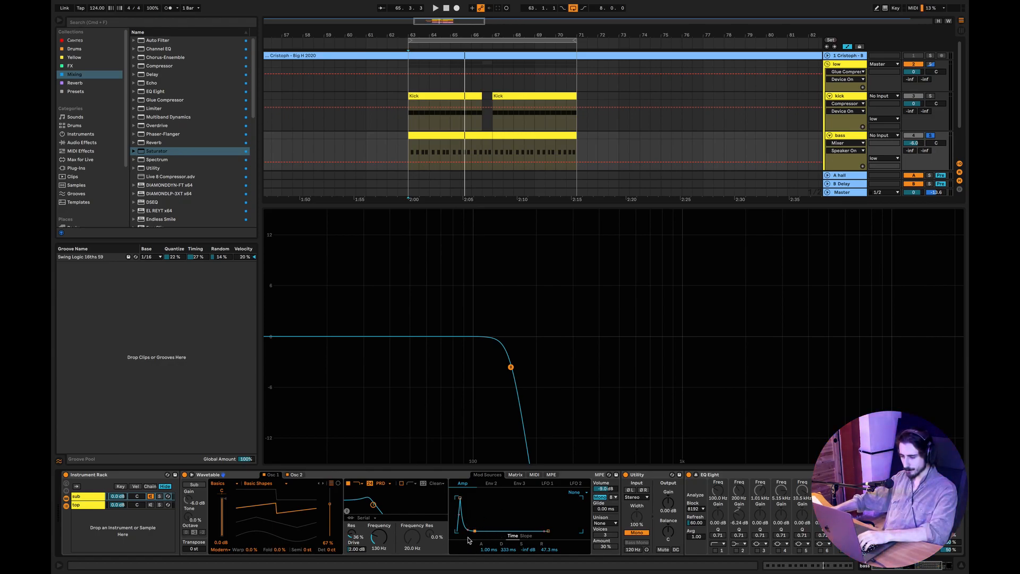
- Try an amp envelope decay of 4.13 s on the sub's Wavetable, play it, and undo the change
left_click_drag(477, 534, 490, 533)
key("space")
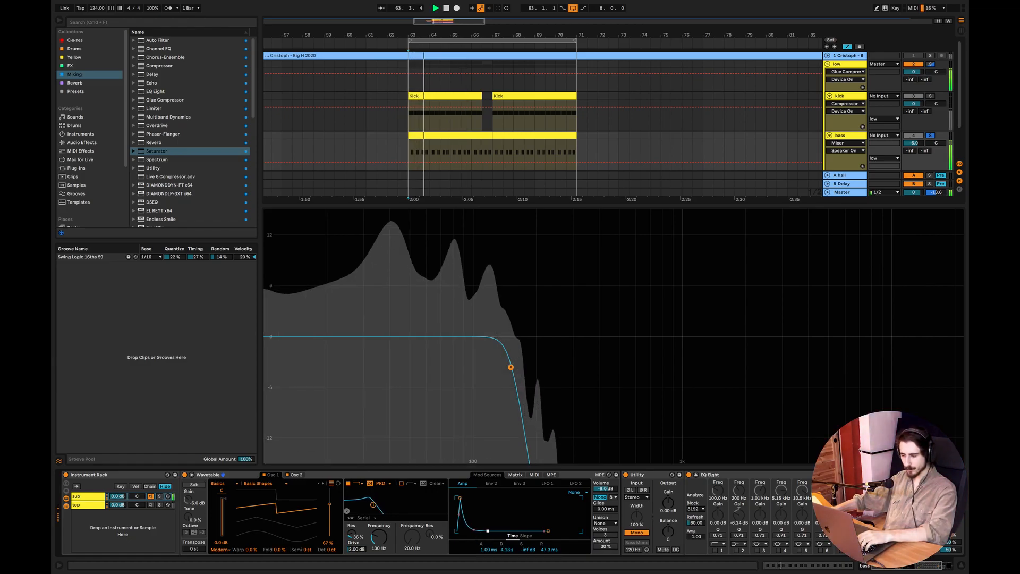
key("space")
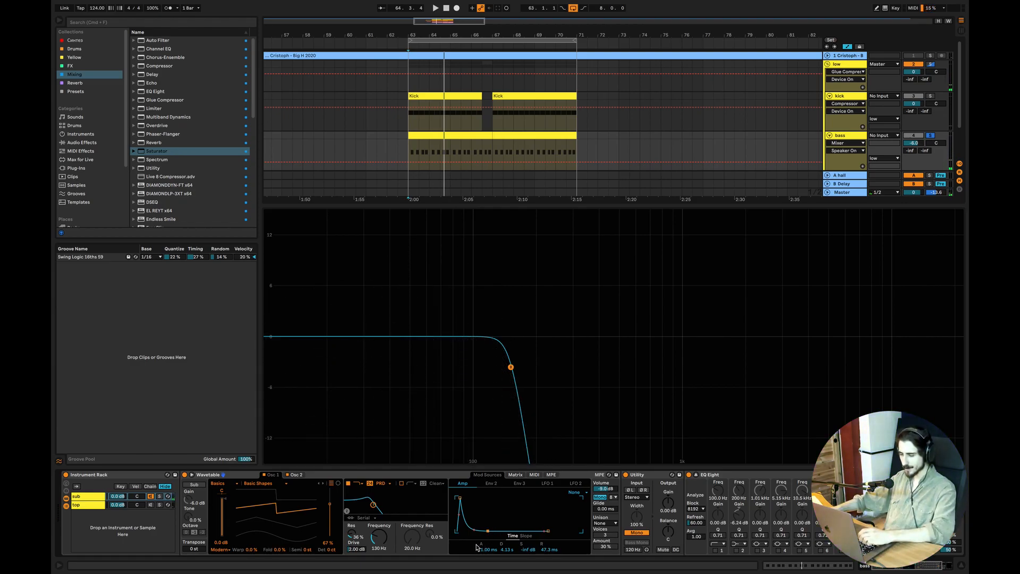
key("super+z")
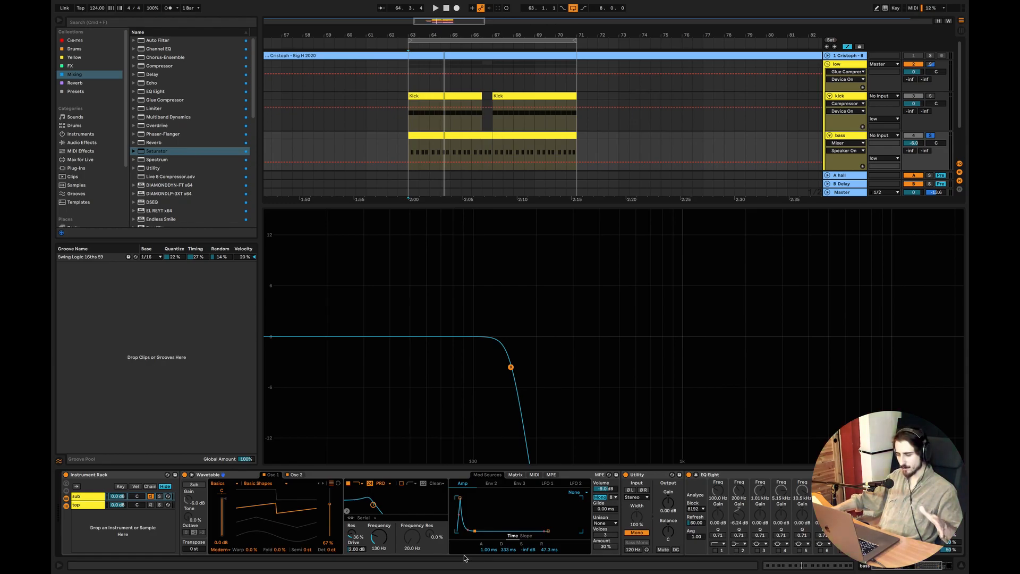
- Examine the sub Wavetable's modulation matrix, Env 2 envelope and Filter 1 circuit types while playing the bass
left_click(515, 475)
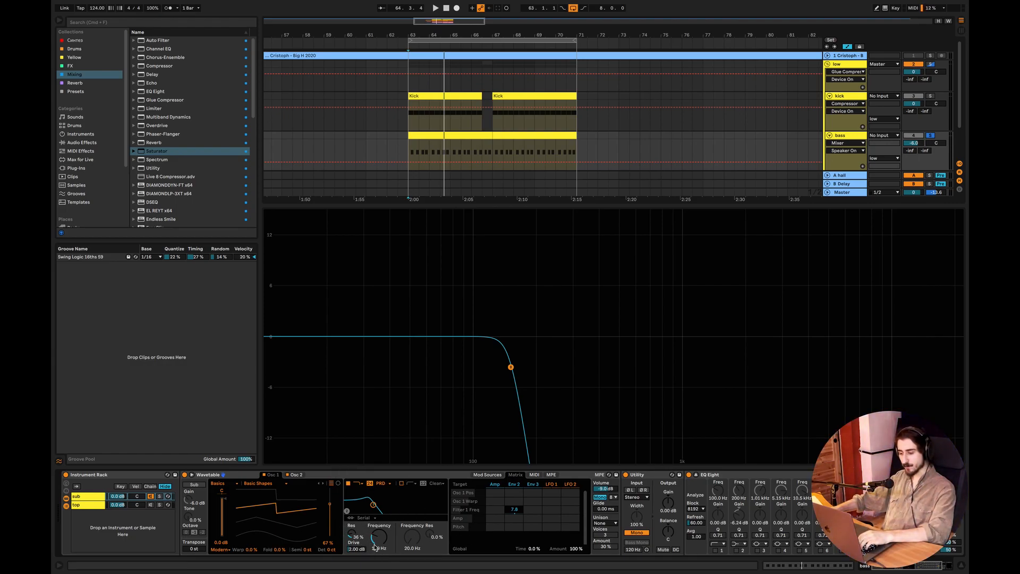
left_click(487, 474)
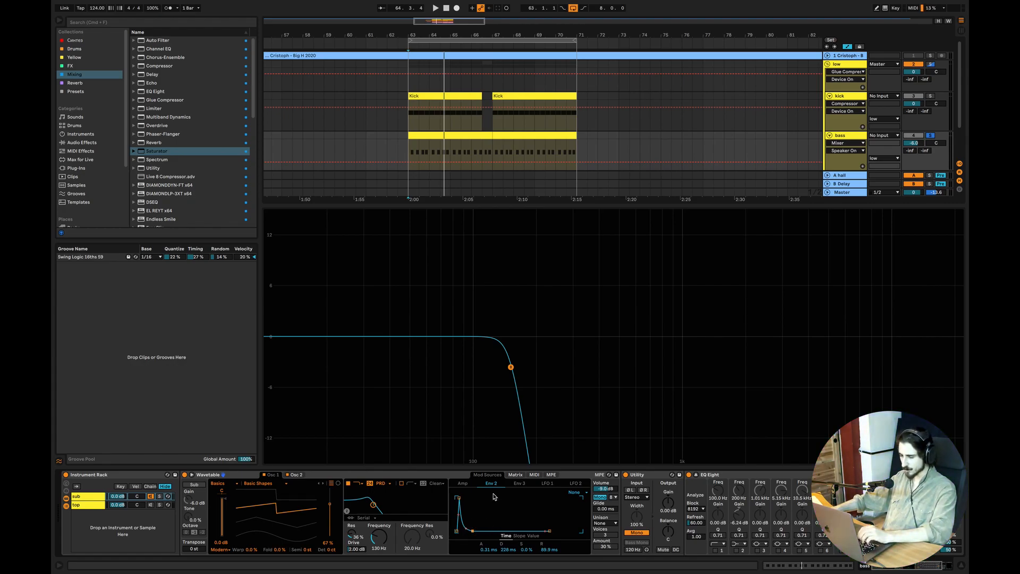
key("space")
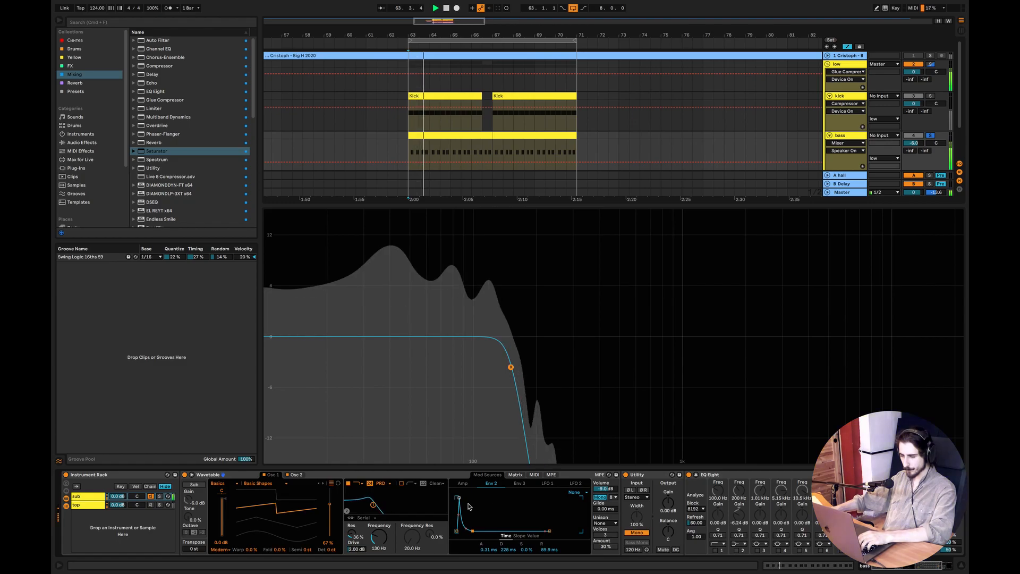
left_click(381, 483)
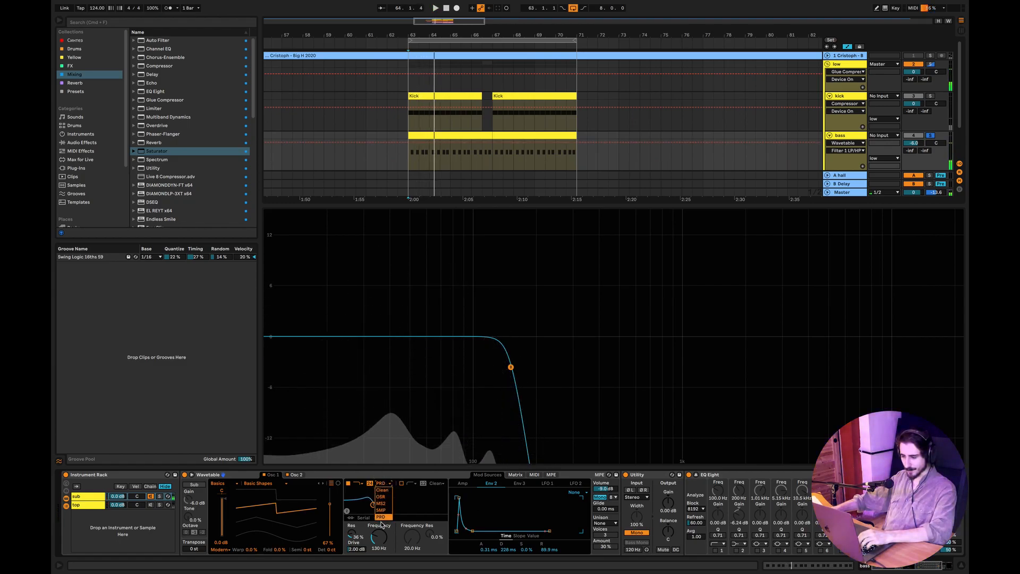
left_click(381, 523)
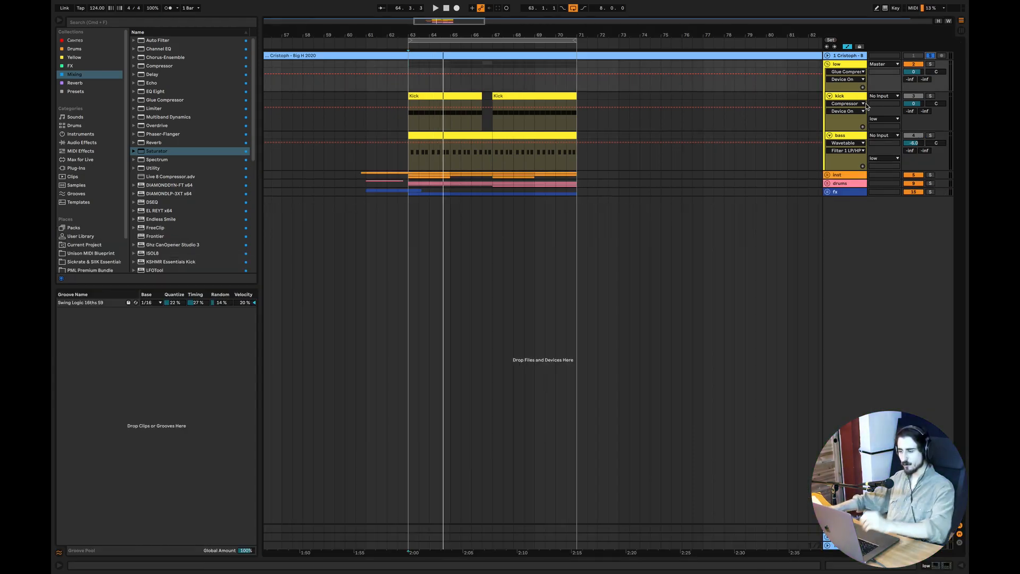
- Play the reference track, solo the bass track, and play the bass for comparison
key("space")
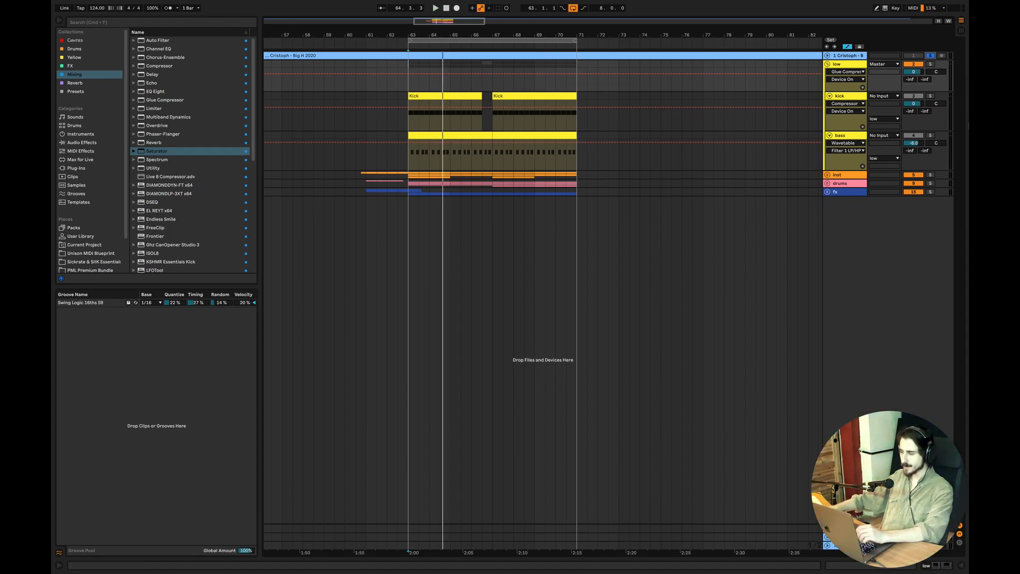
double_click(861, 166)
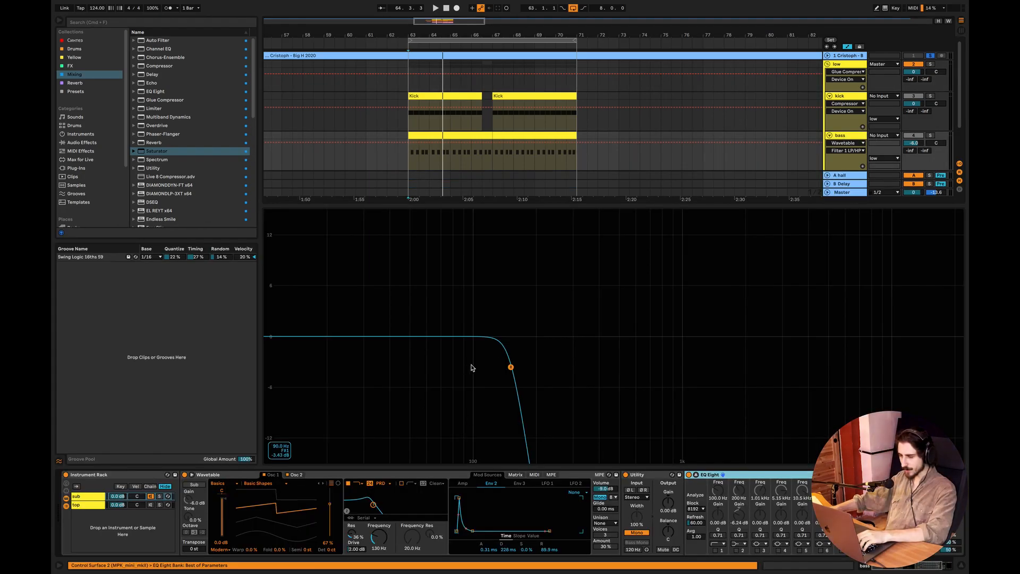
left_click(930, 137)
key("space")
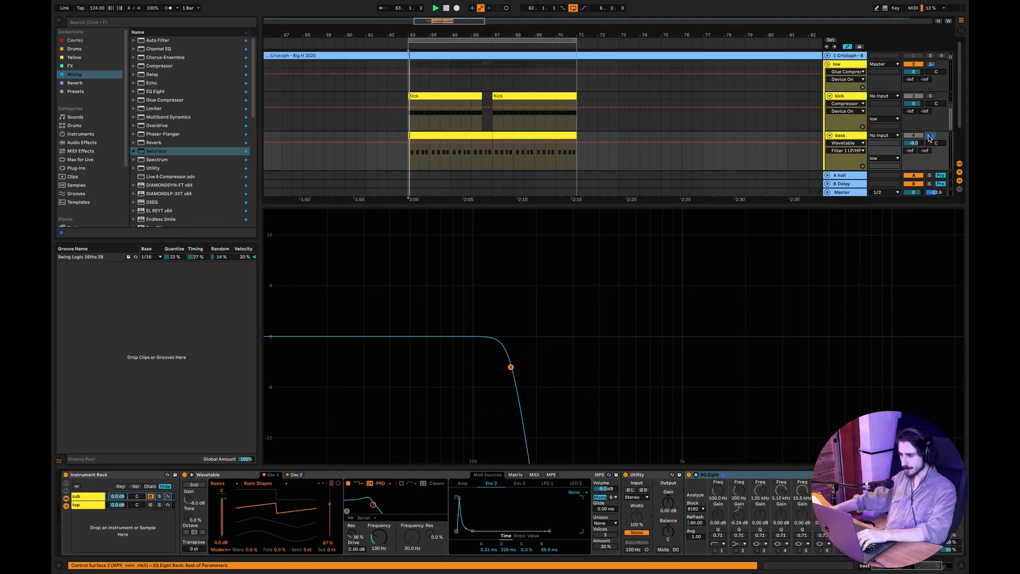
key("space")
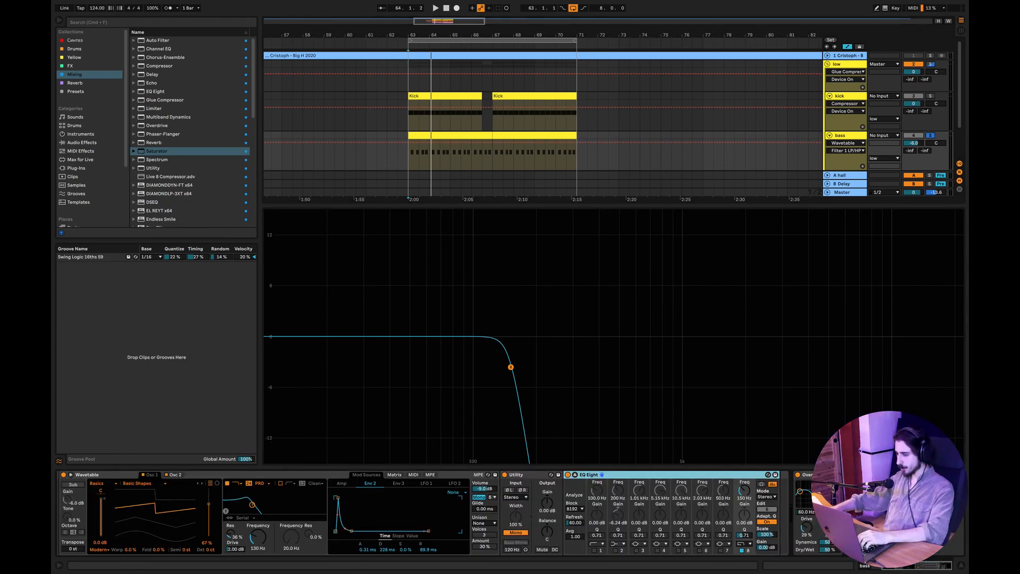
- Compare the bass with its Overdrive bypassed and re-enabled during playback
left_click(817, 474)
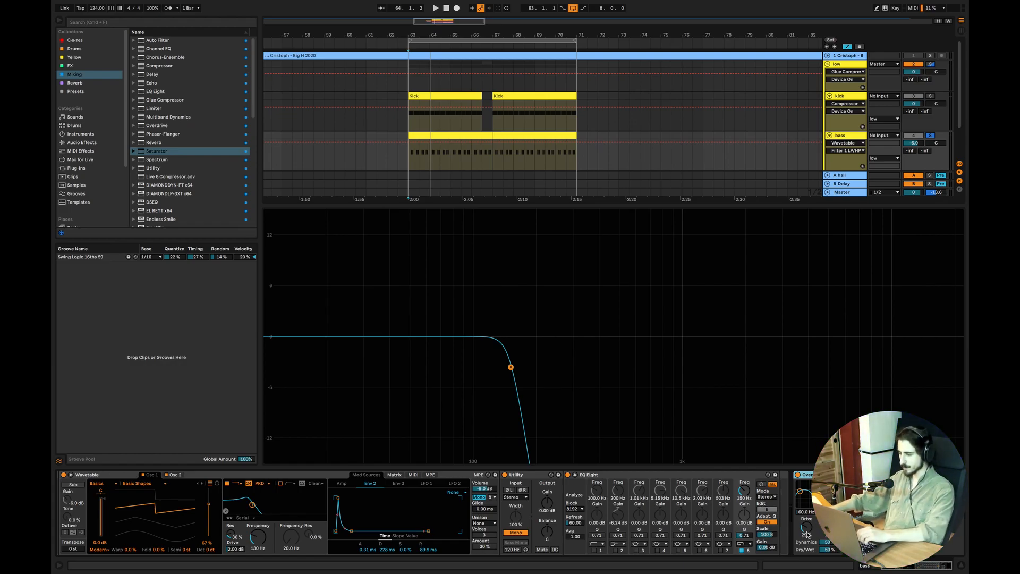
left_click(798, 474)
key("space")
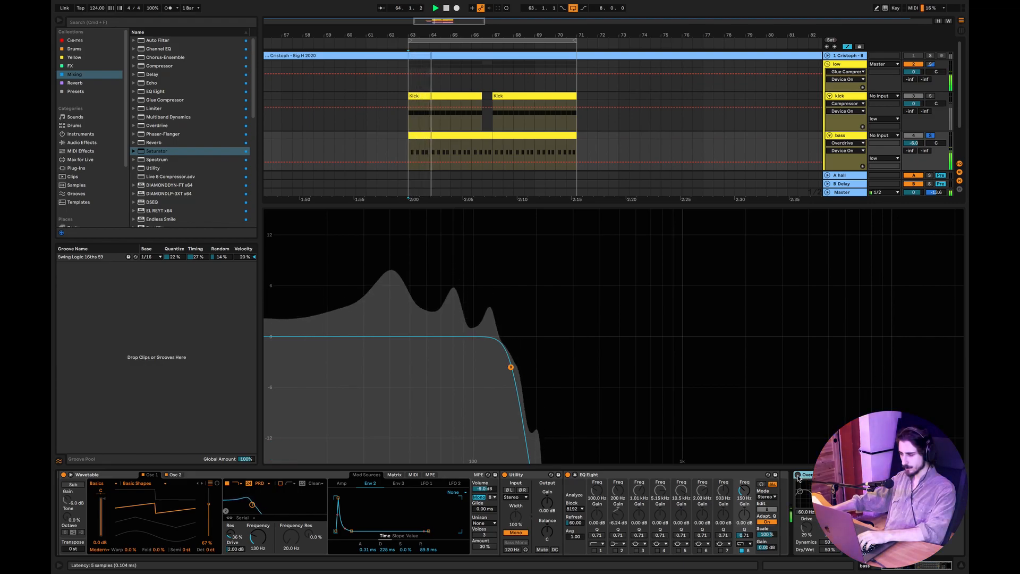
left_click(797, 475)
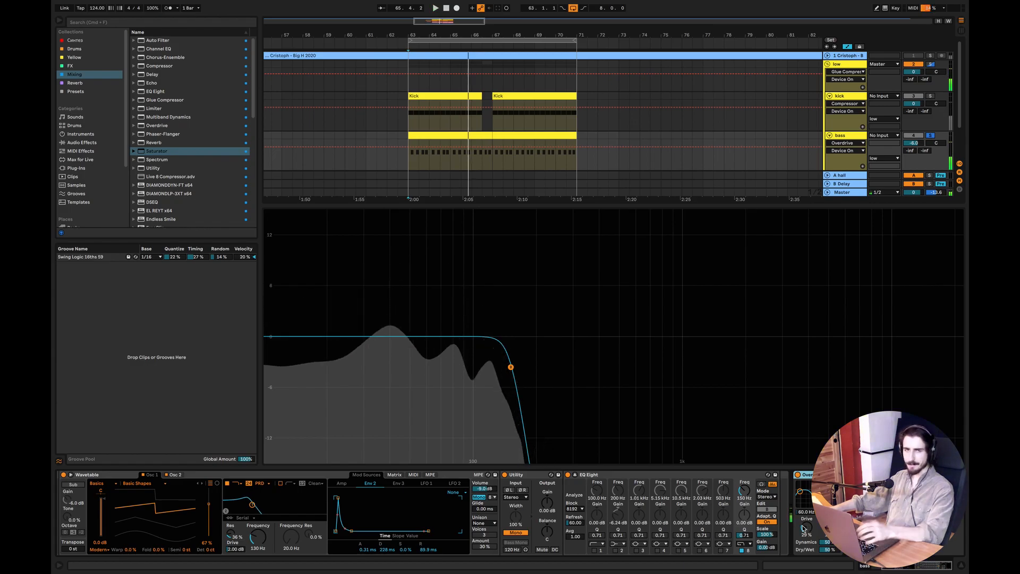
key("space")
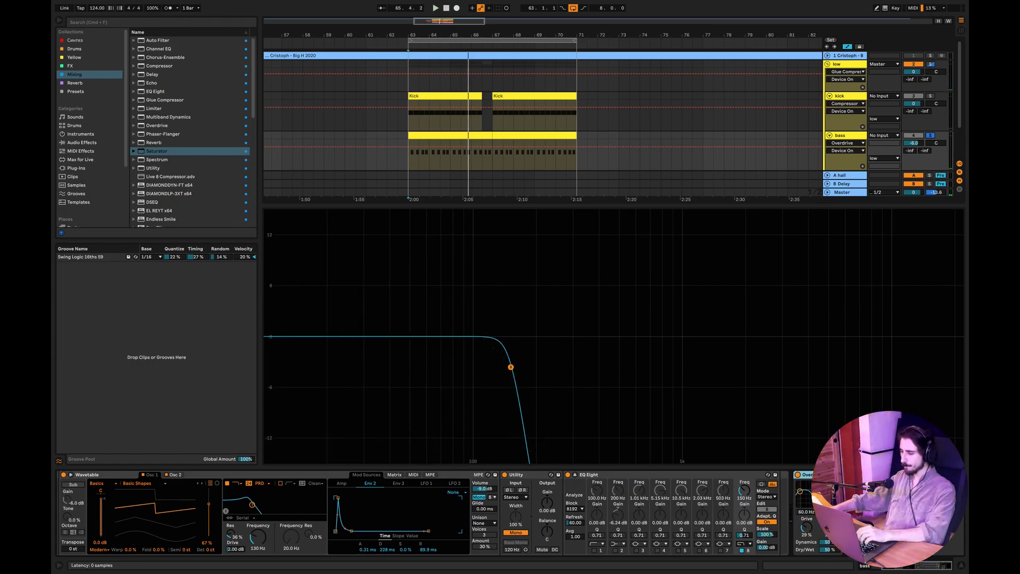
- Open the bass track's LFOTool, examine its volume shape, and close the plug-in window
left_click(872, 475)
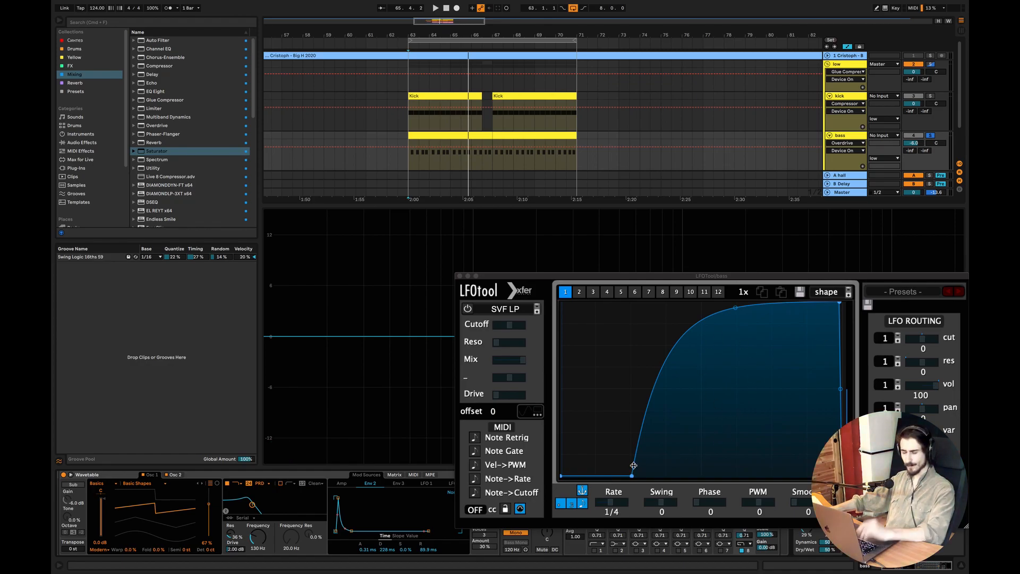
left_click(460, 276)
scroll(713, 546, "left", 4)
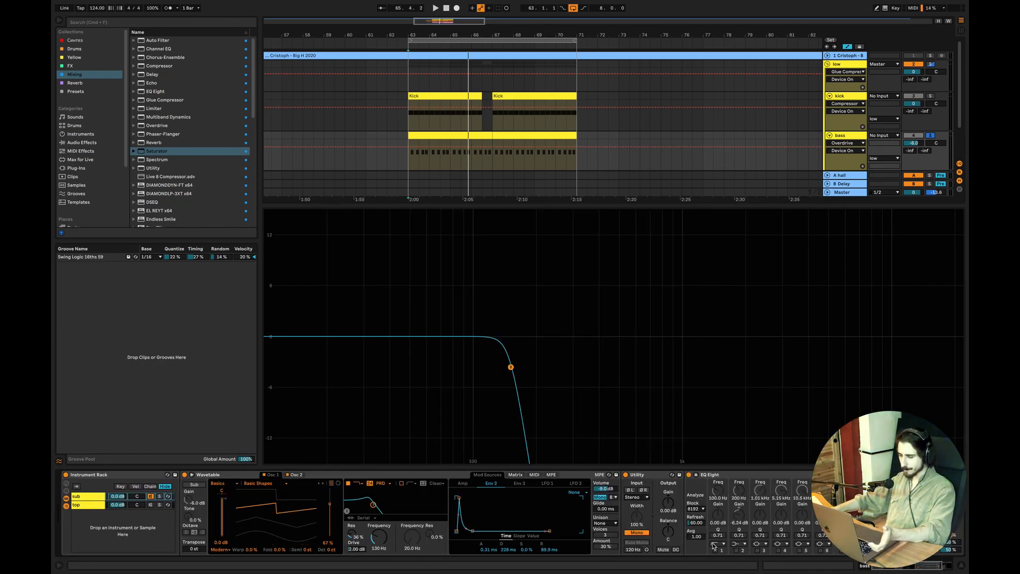
- Solo the top chain in the bass instrument rack and play it
left_click(86, 506)
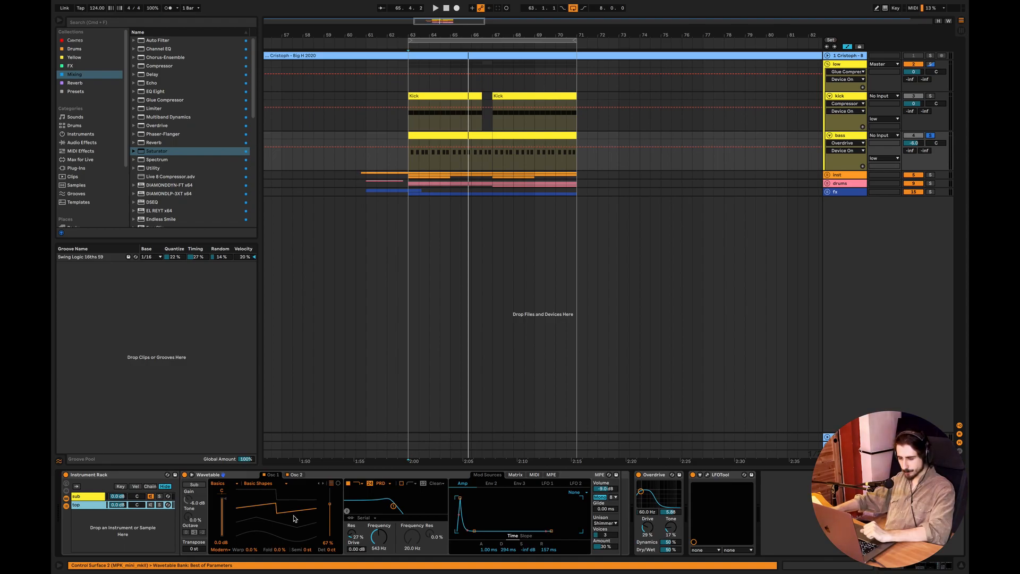
left_click(159, 504)
key("space")
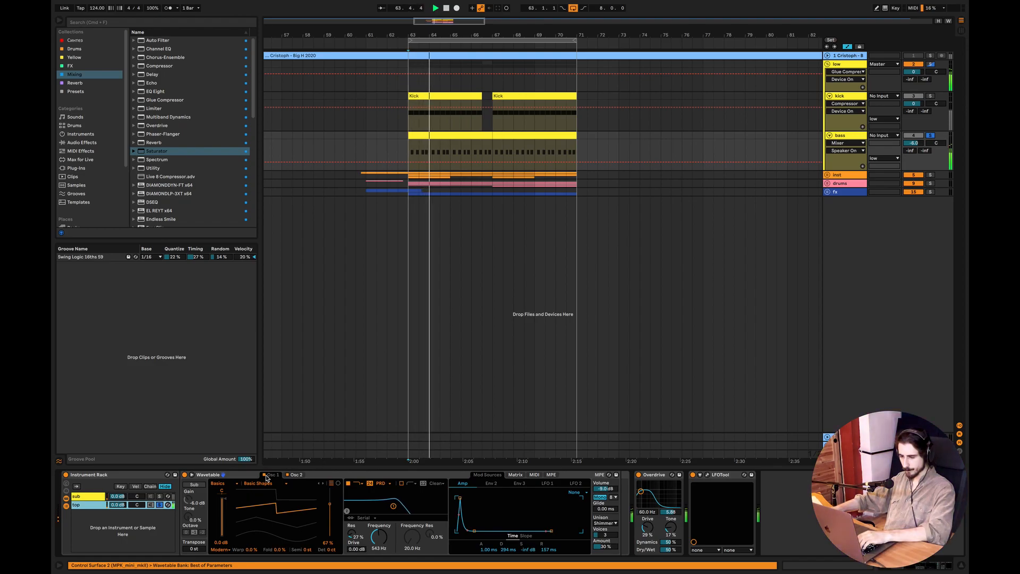
- Play the top bass layer and examine its Wavetable's two oscillators, modulation matrix and amp envelope
left_click(268, 475)
mouse_move(330, 534)
left_mouse_down()
mouse_move(329, 517)
mouse_move(330, 533)
left_mouse_up()
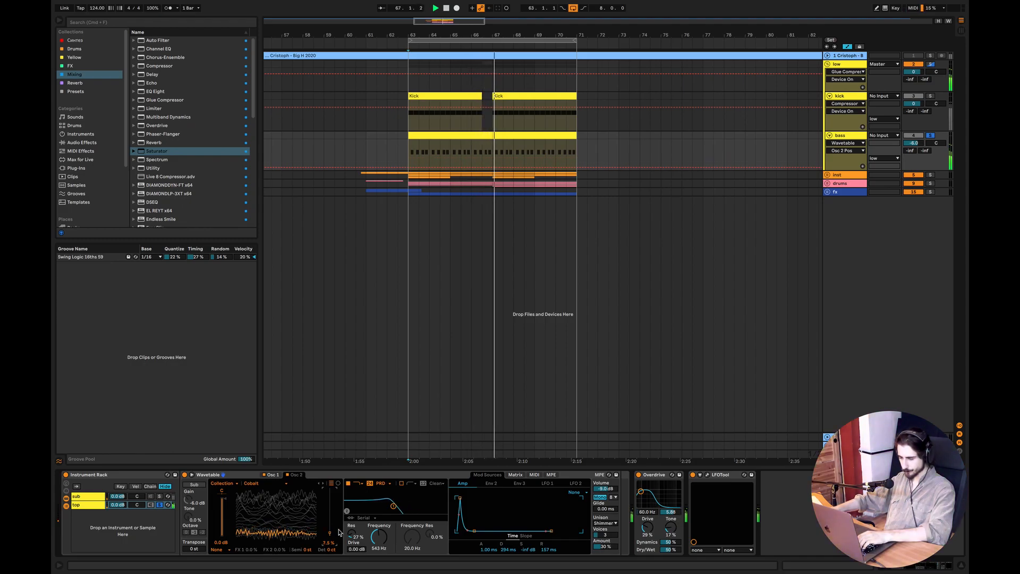
key("space")
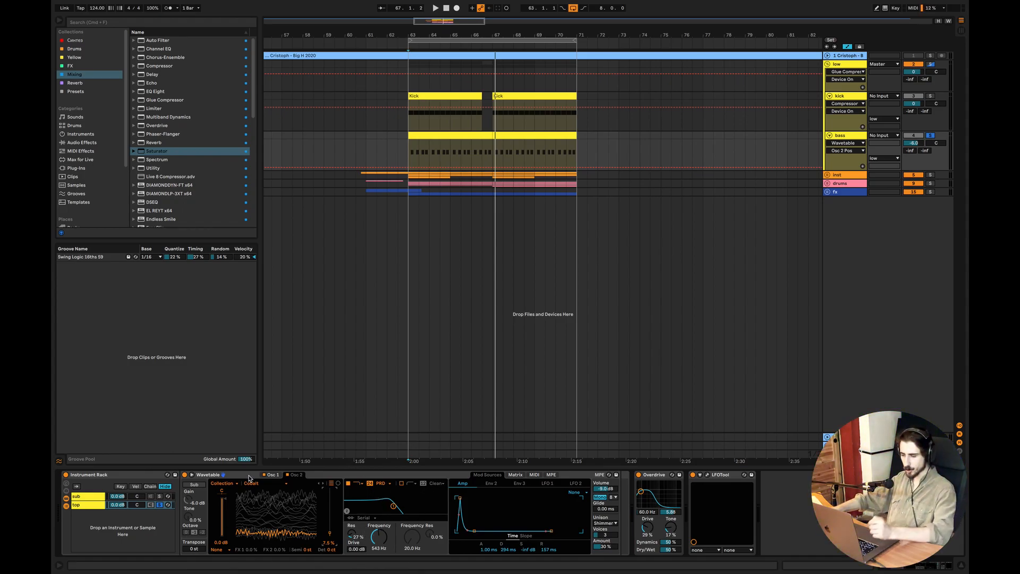
left_click(271, 475)
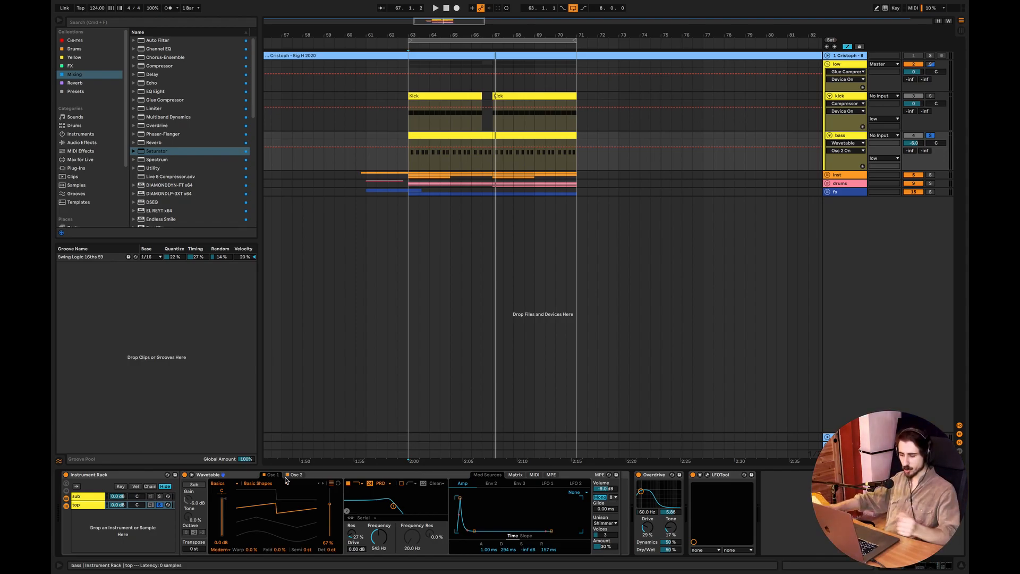
left_click(515, 475)
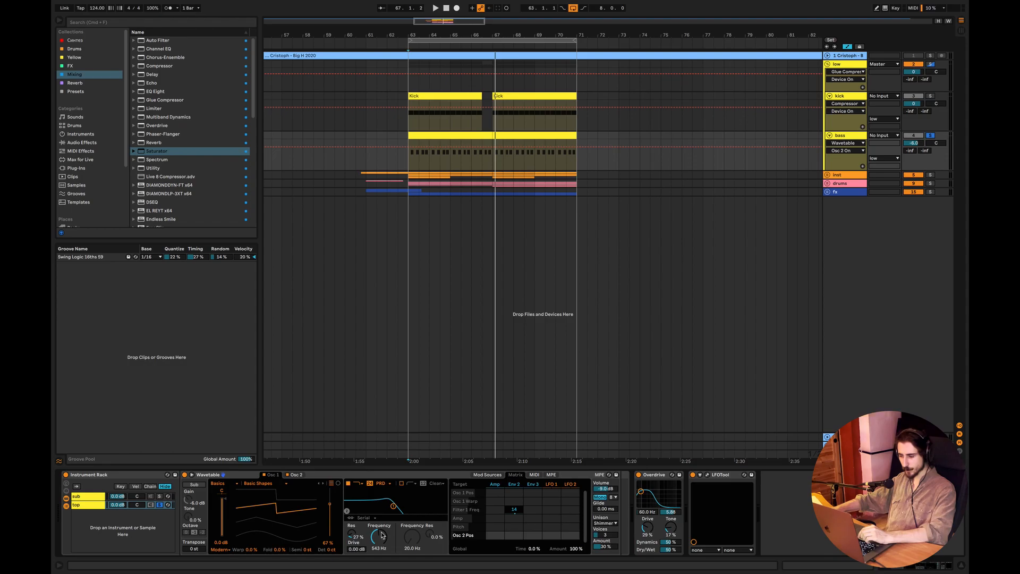
left_click(491, 477)
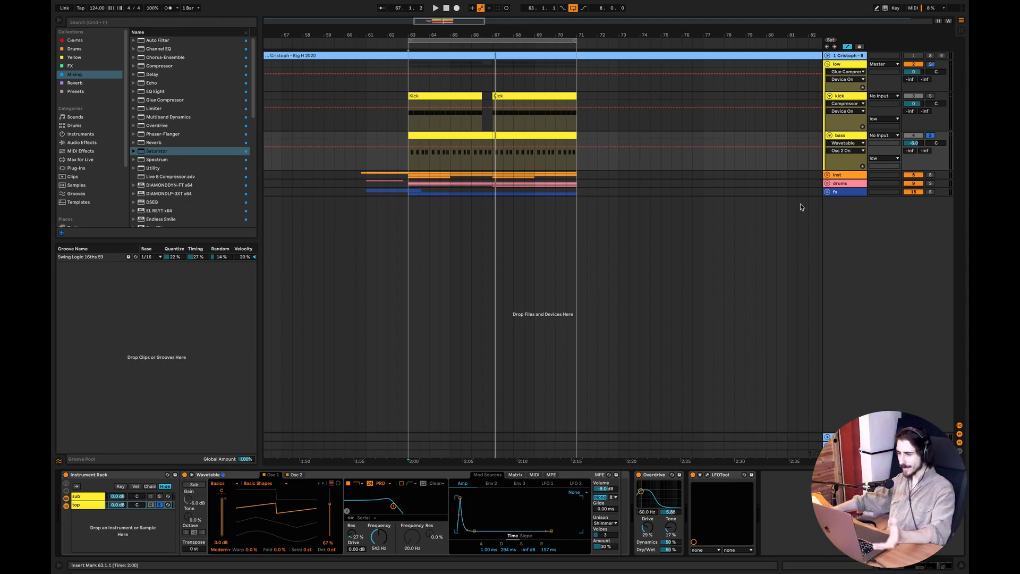
- Collapse the low group and play the combined kick and bass from bar 63
left_click(827, 65)
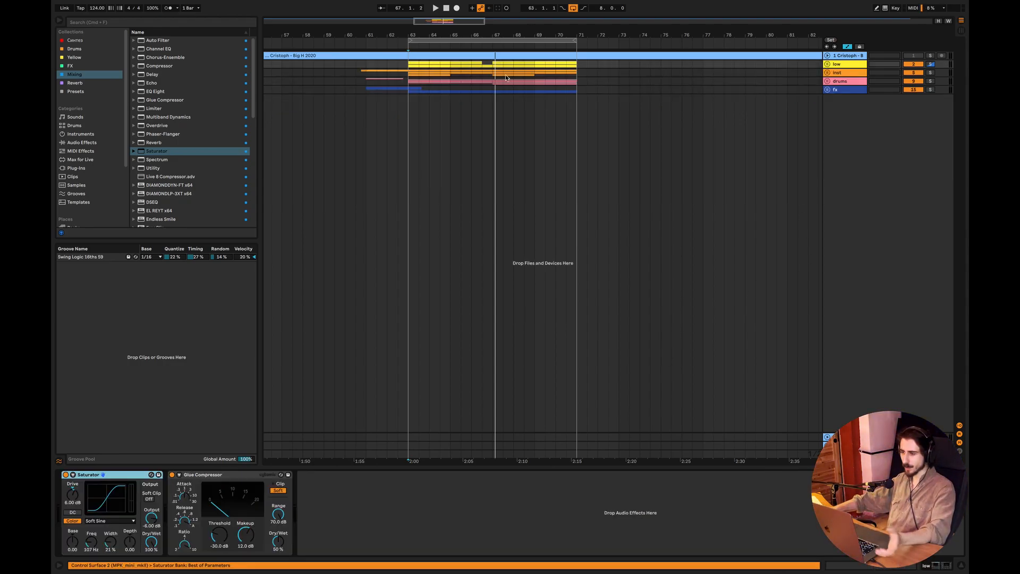
left_click(415, 66)
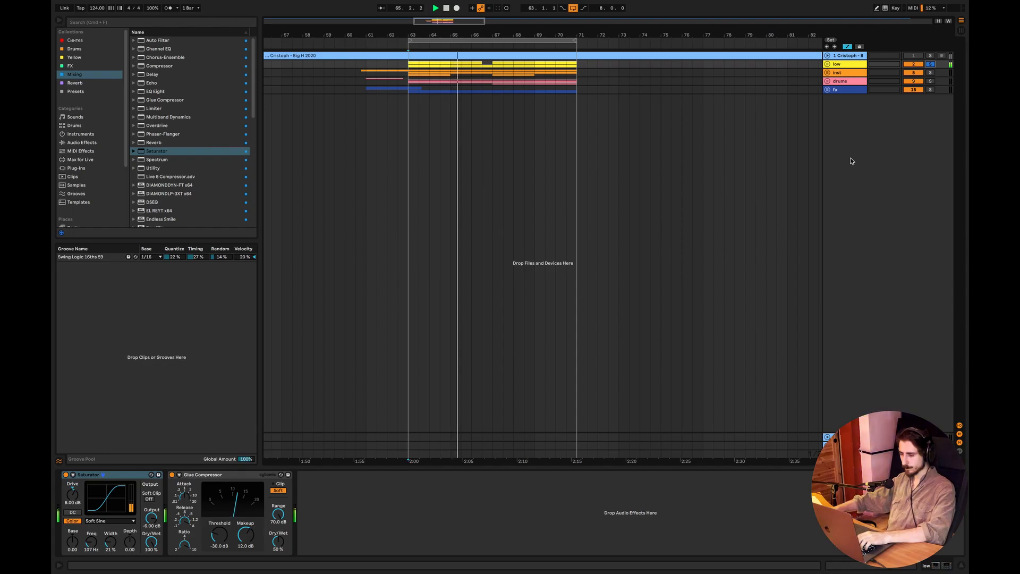
- Unfold the inst group and its piano track, and examine the piano's Overdrive, Echo and Delay devices
left_click(827, 72)
left_click(830, 105)
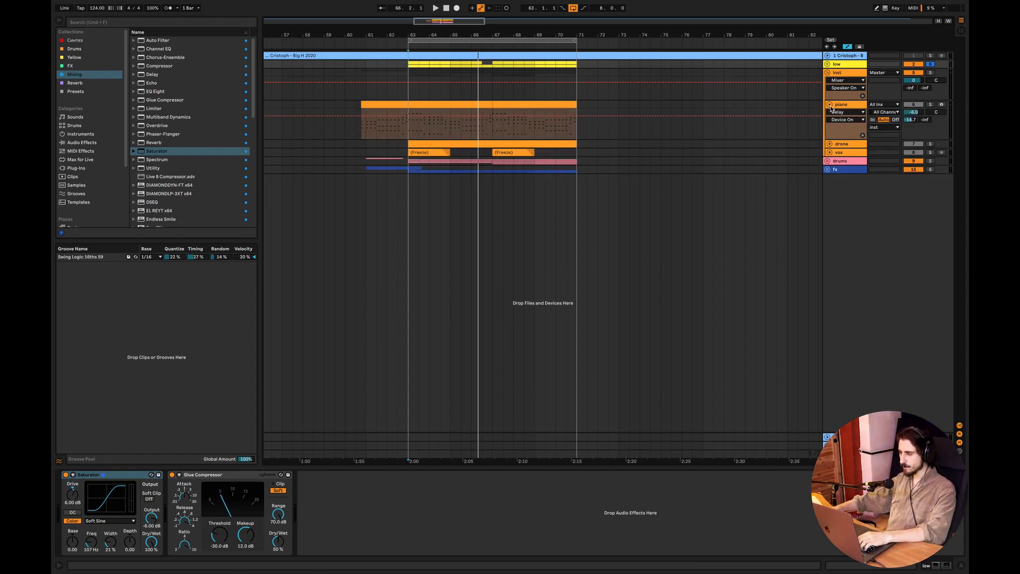
left_click(843, 105)
left_click(139, 474)
left_click(193, 475)
left_click(426, 474)
- Solo the piano track, open its MIDI clip at bar 63, and play it
left_click(419, 106)
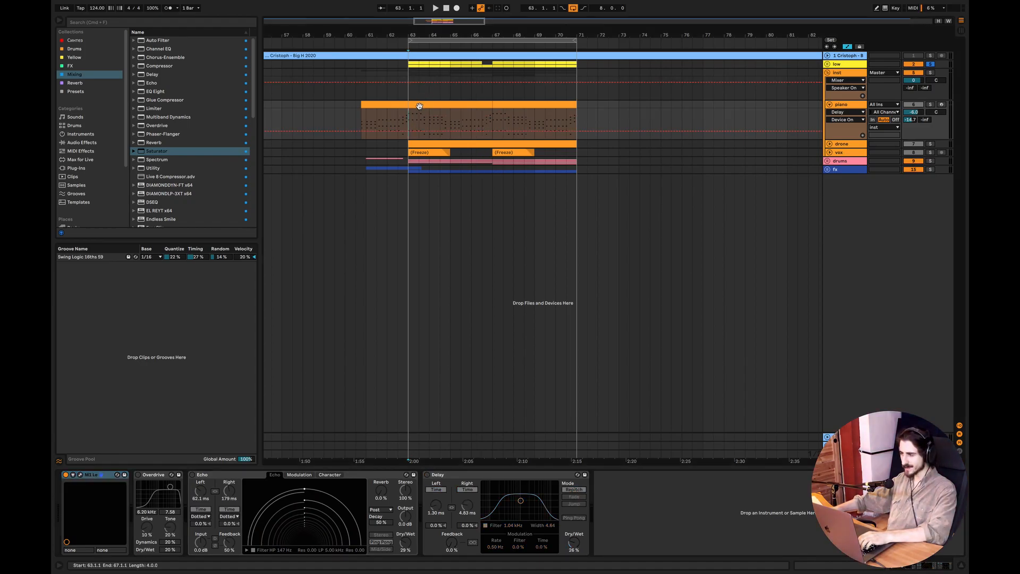
left_click(930, 105)
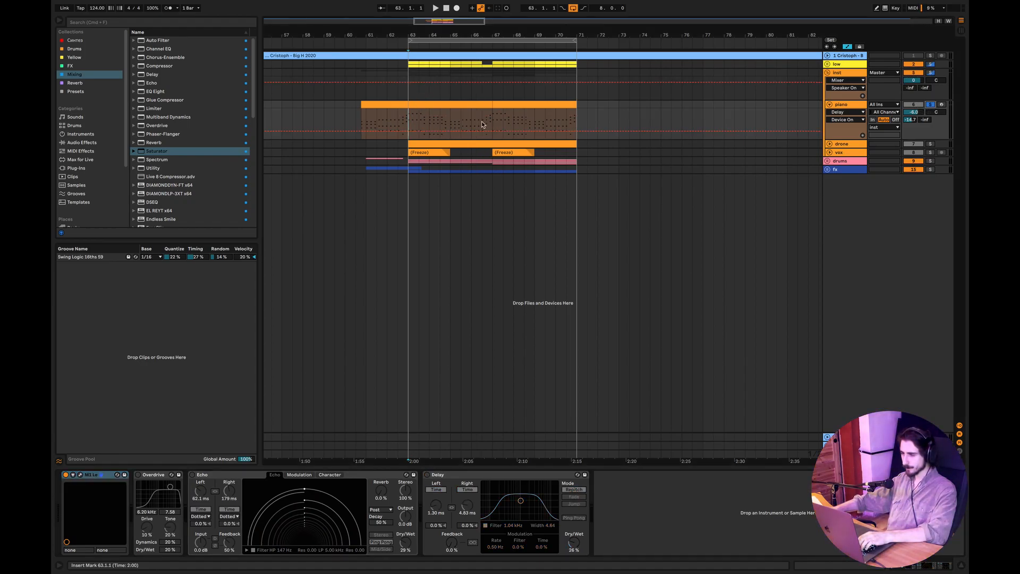
double_click(456, 111)
key("space")
- Enlarge the piano clip's note view, set its grid to 1/16, and play the chord progression
left_click(419, 265)
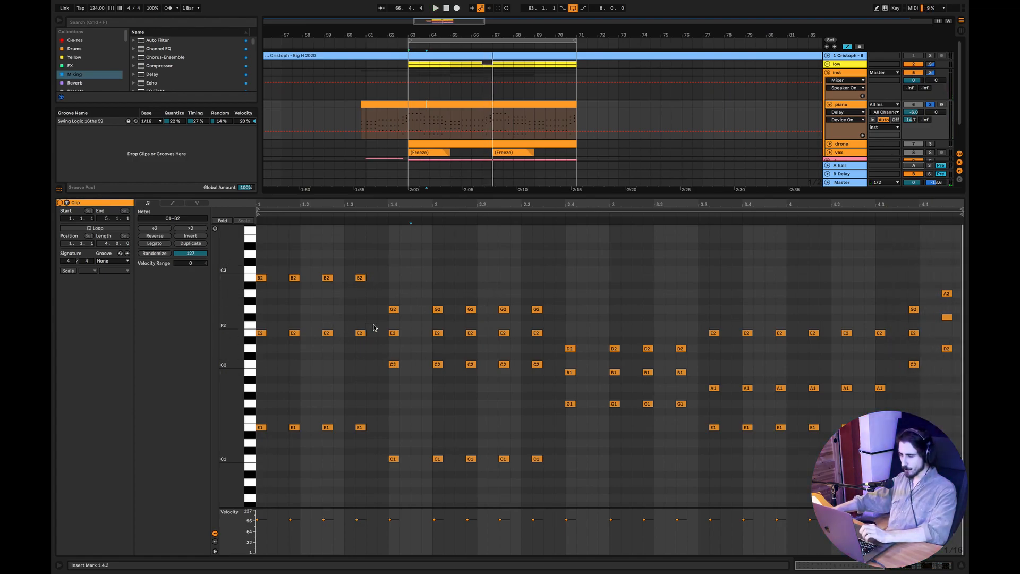
mouse_move(268, 205)
left_mouse_down()
mouse_move(268, 234)
mouse_move(268, 207)
mouse_move(269, 223)
left_mouse_up()
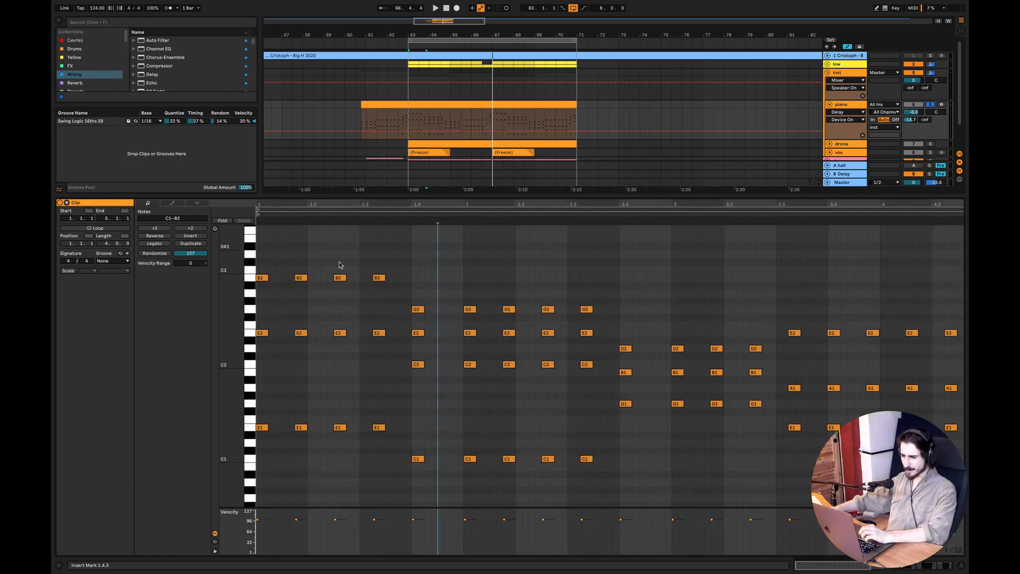
right_click(378, 307)
left_click(440, 426)
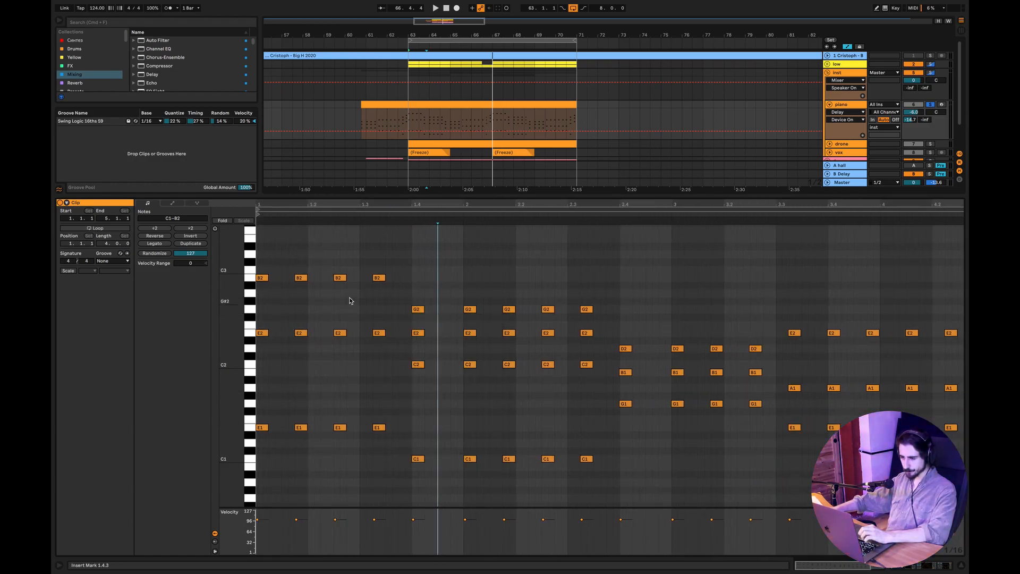
mouse_move(275, 274)
left_mouse_down()
mouse_move(280, 425)
mouse_move(290, 434)
mouse_move(281, 426)
mouse_move(285, 272)
left_mouse_up()
key("space")
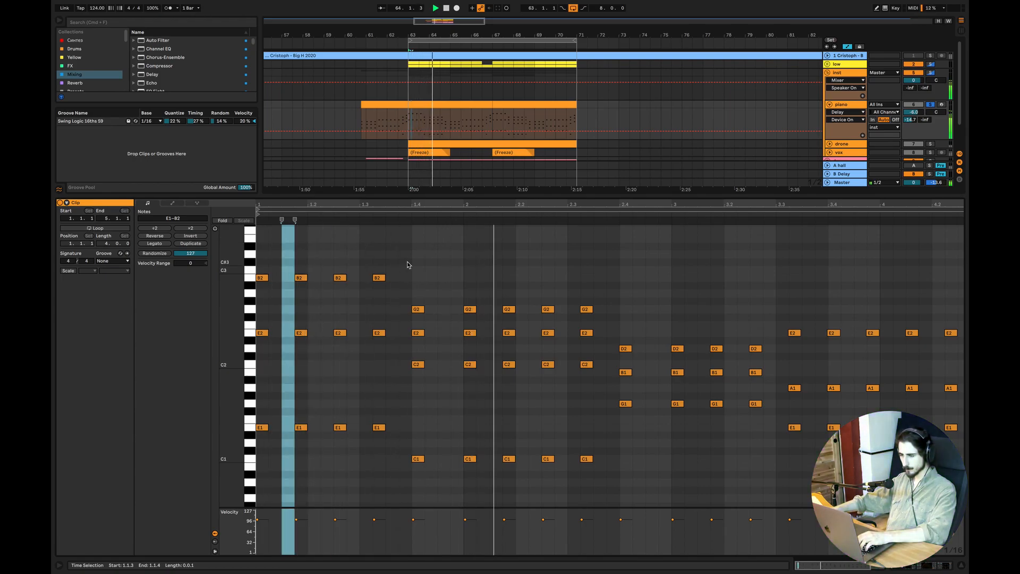
key("space")
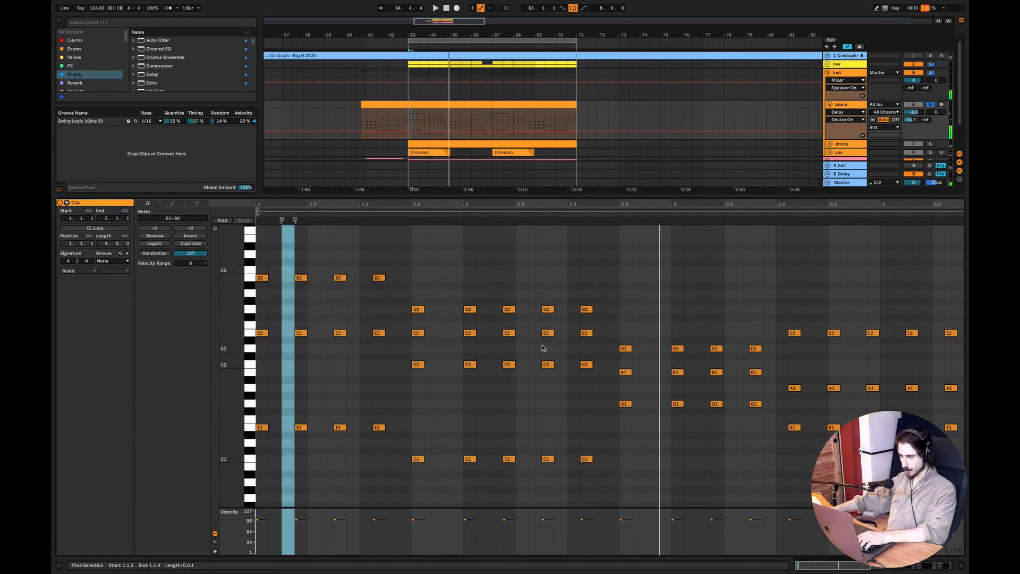
- Examine how the second, third and fourth piano chords repeat by selecting their note groups in turn
left_click(440, 303)
mouse_move(420, 473)
left_mouse_down()
mouse_move(408, 283)
mouse_move(450, 395)
mouse_move(411, 474)
left_mouse_up()
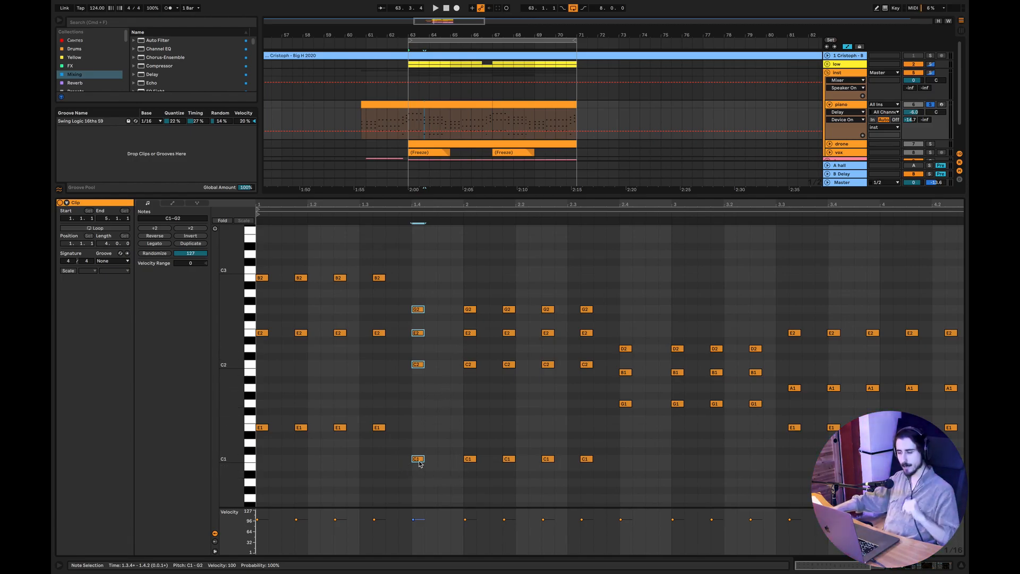
left_click_drag(452, 277, 587, 473)
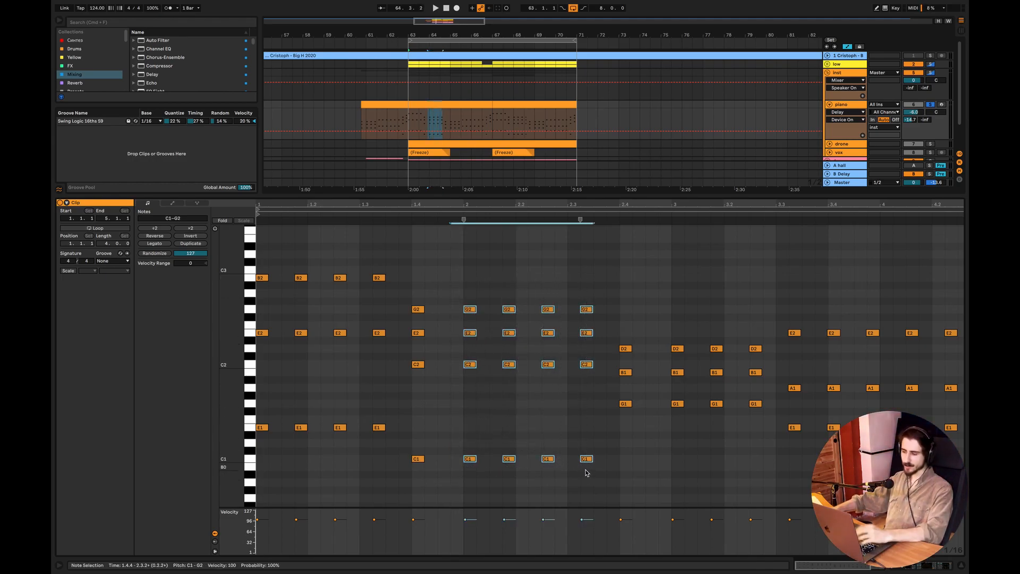
left_click_drag(644, 321, 611, 426)
scroll(764, 393, "right", 5)
scroll(764, 394, "up", 1)
left_click_drag(640, 319, 866, 447)
left_click(865, 457)
scroll(405, 416, "left", 5)
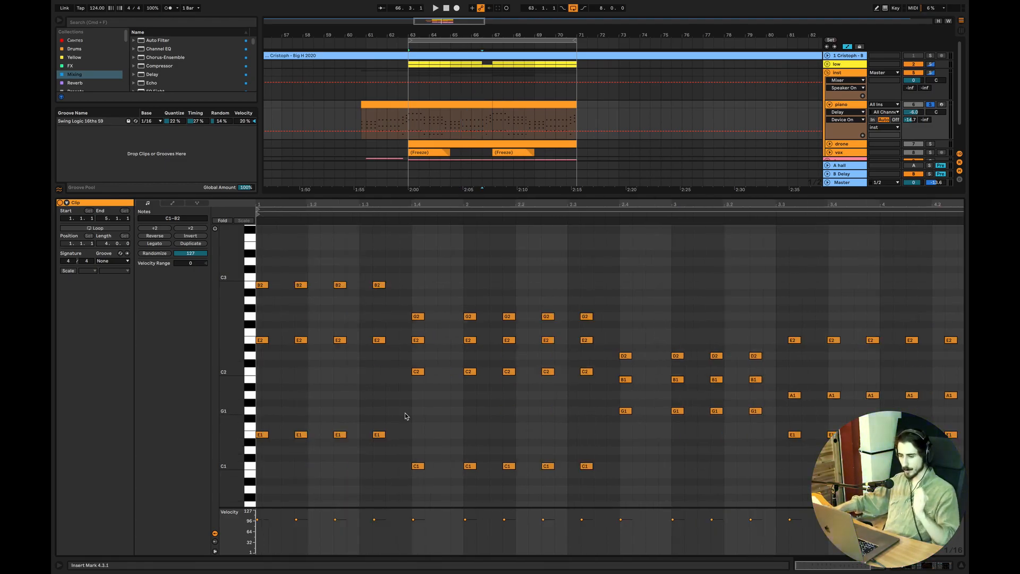
- Try deleting the E1 bass notes under the first piano chord and play the result
left_click_drag(402, 423, 260, 453)
key("Delete")
key("space")
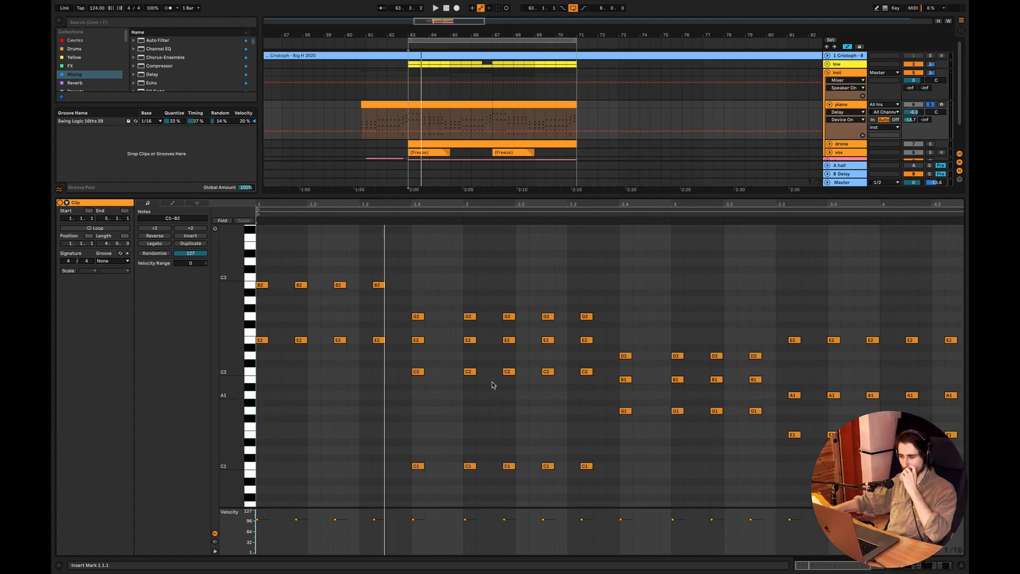
- Examine the first chord's remaining voices by selecting its B2 notes and its E2 notes
left_click_drag(410, 281, 256, 290)
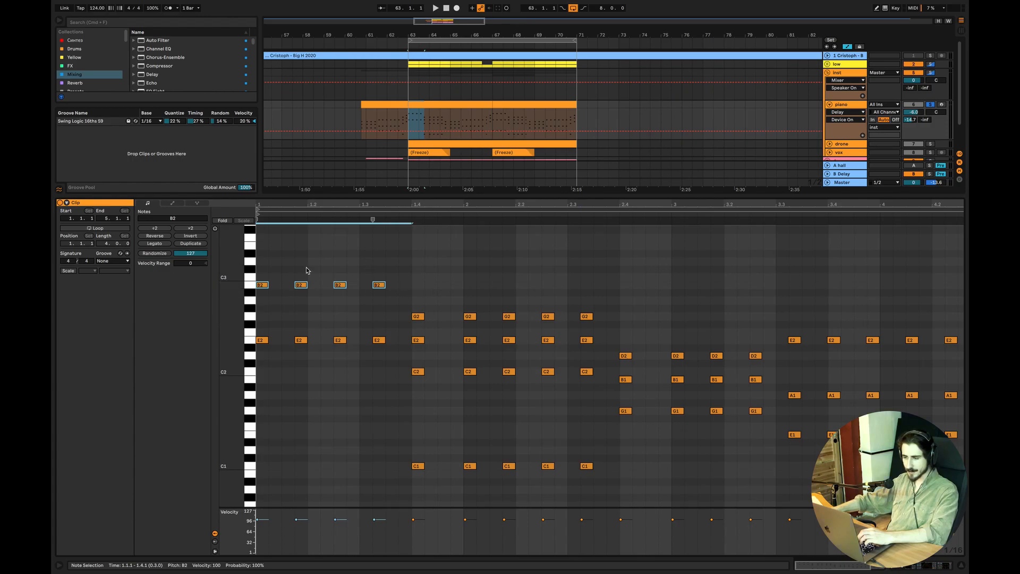
left_click_drag(392, 329, 240, 355)
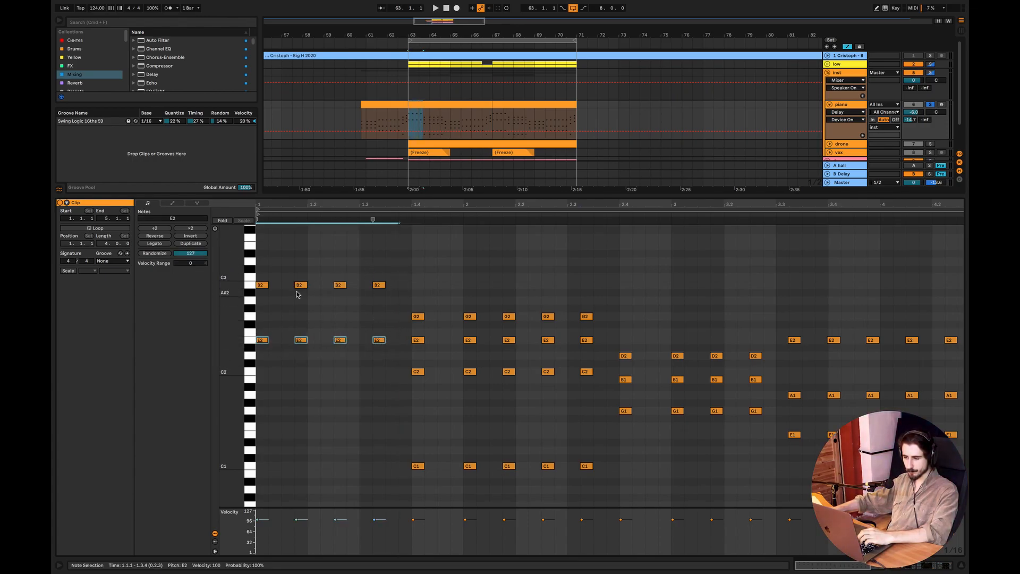
left_click(390, 329)
left_click_drag(390, 333, 242, 355)
- Try the first chord's B2 notes two semitones lower at A2 during playback, and raise them back to B2
left_click_drag(404, 292, 234, 266)
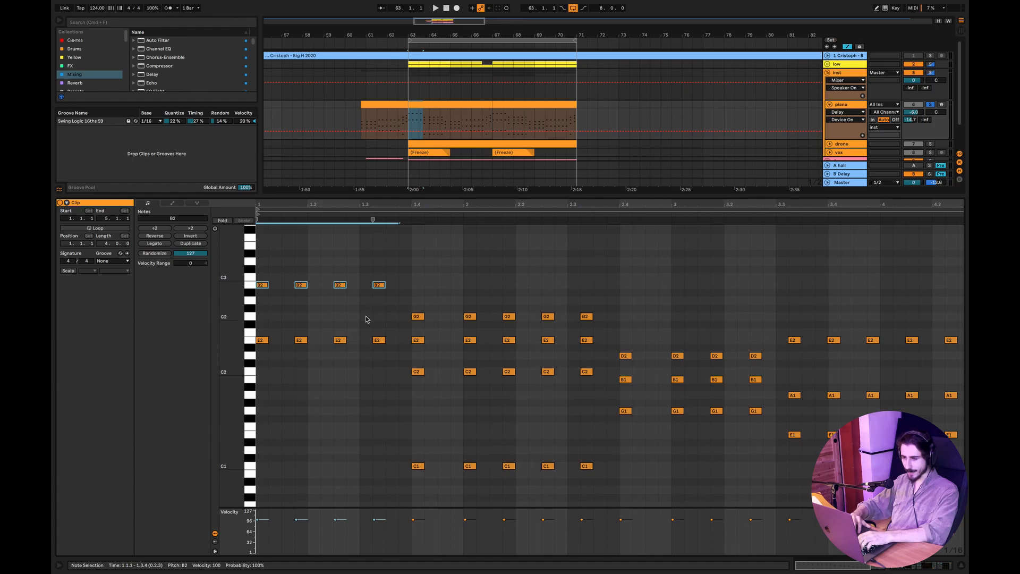
key("Down")
key("Down")
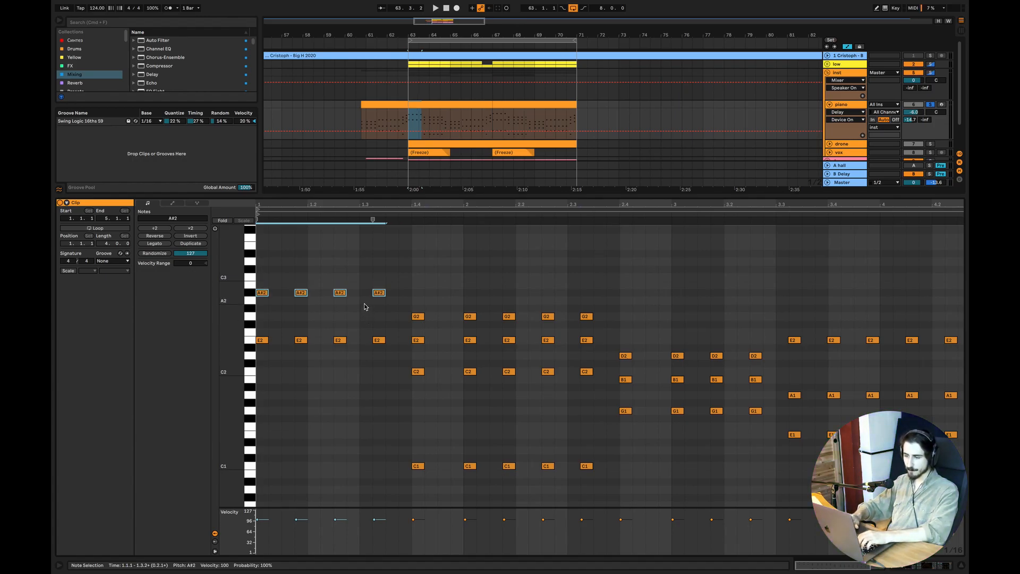
key("space")
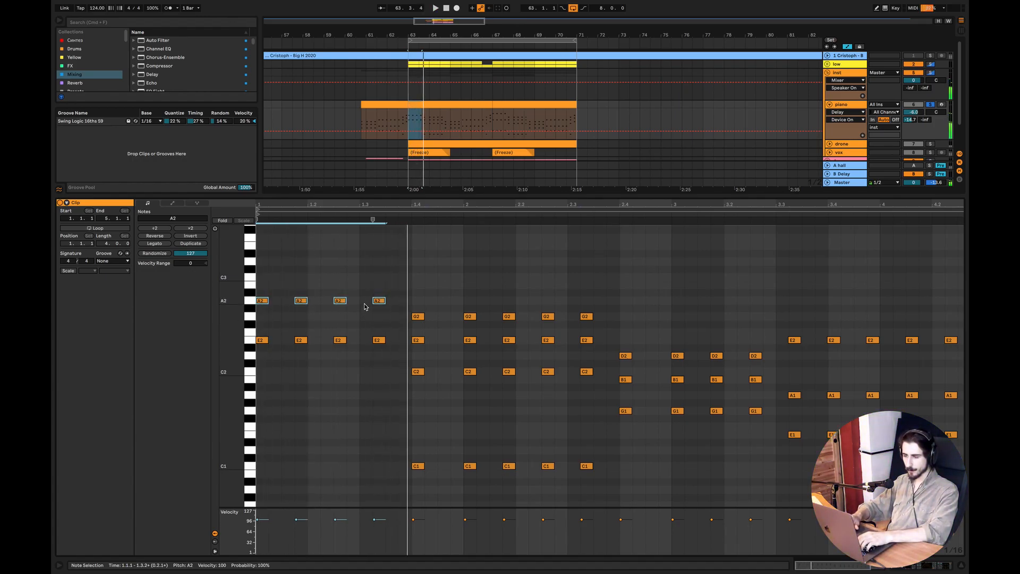
key("Up")
key("Up")
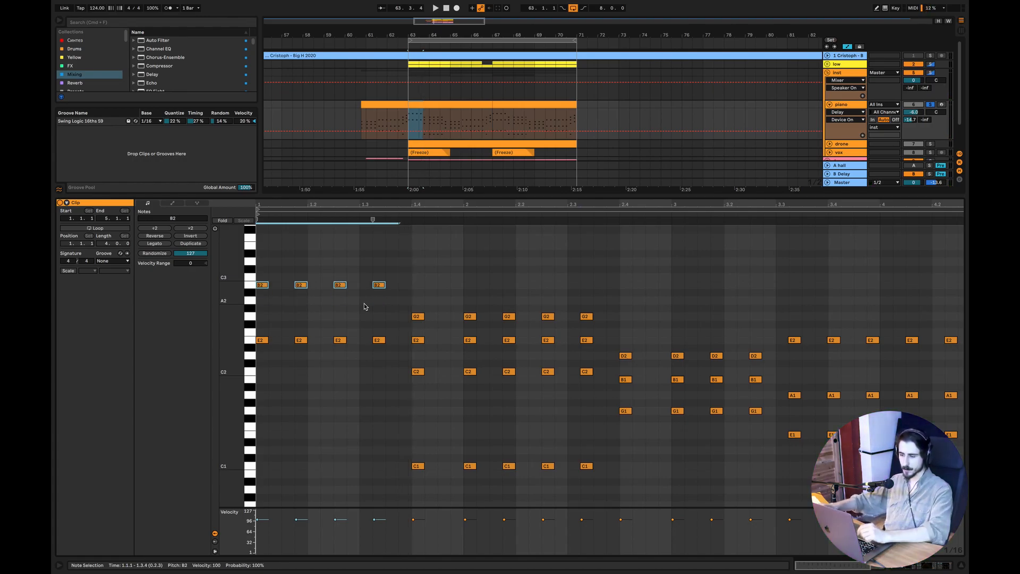
- Examine the first chord's low E1 notes and the C2, E2 and G2 notes starting the second chord
left_click(340, 407)
left_click_drag(406, 414, 235, 444)
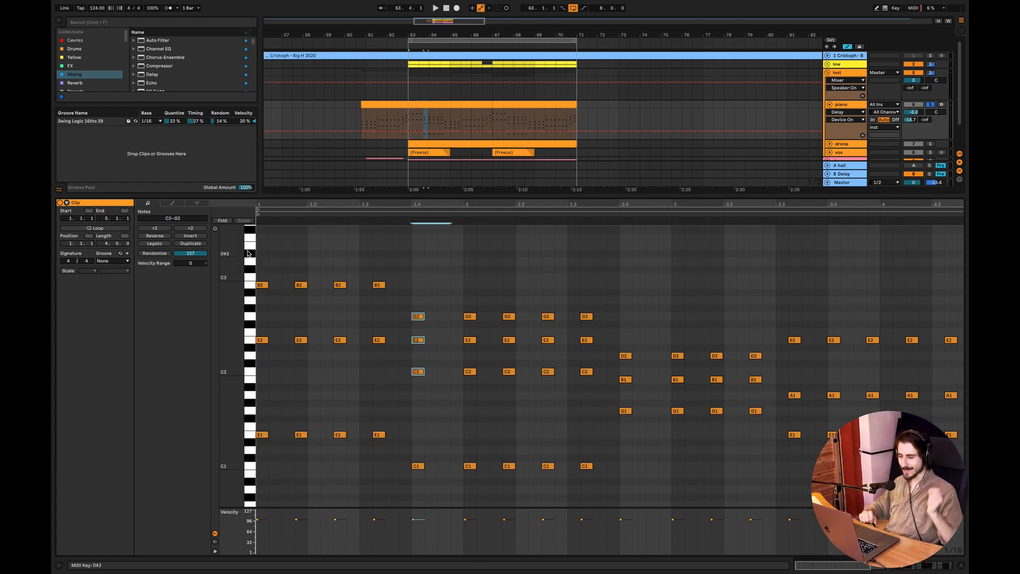
left_click(440, 383)
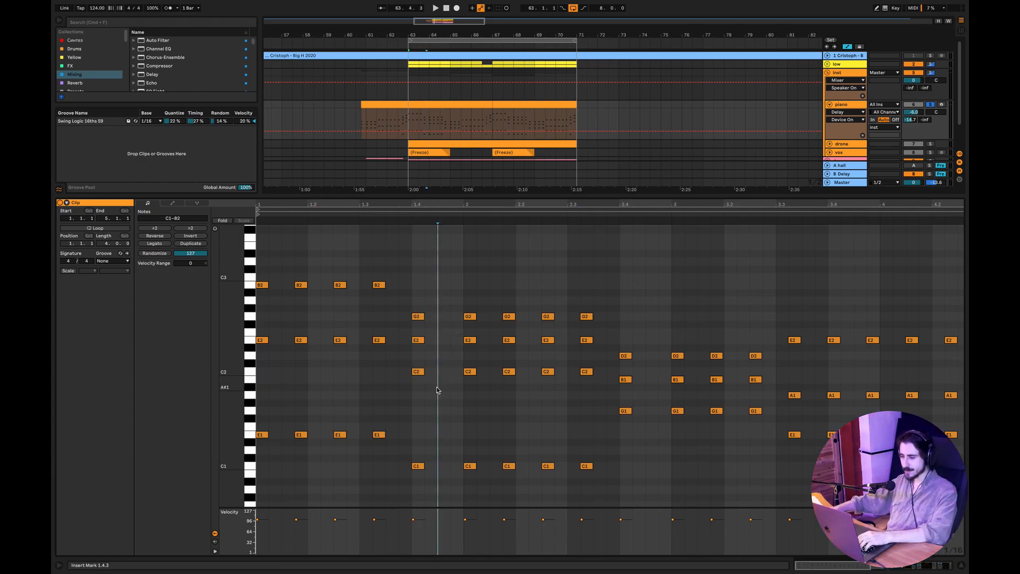
left_click_drag(432, 398, 399, 293)
- Compare the second chord's C1 bass notes with its upper C2 to G2 notes, and play the passage
left_click_drag(607, 455, 378, 481)
left_click_drag(635, 463, 396, 485)
left_click_drag(401, 304, 592, 393)
left_click_drag(609, 458, 390, 481)
left_click_drag(387, 464, 589, 467)
left_click(381, 216)
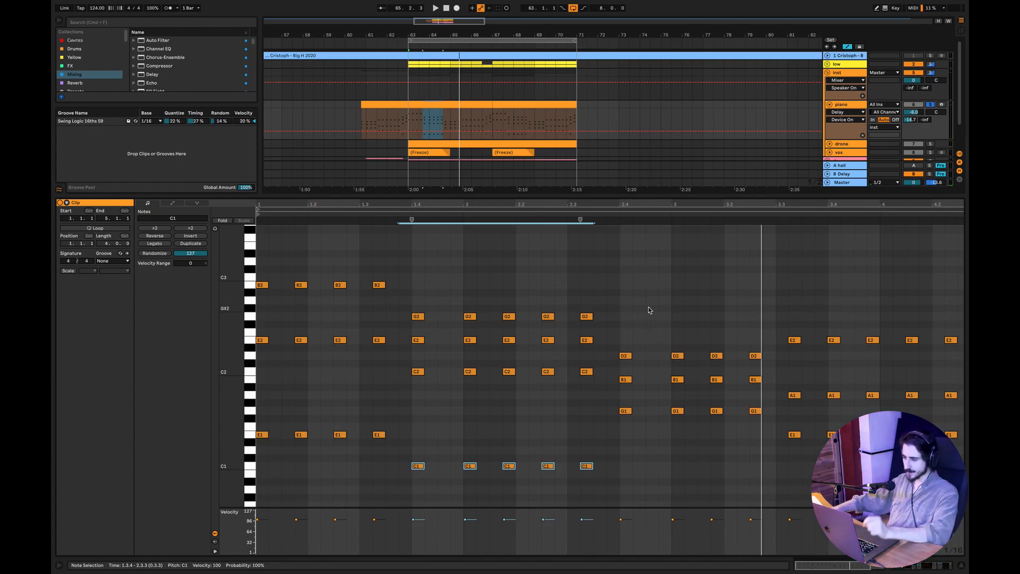
- Examine the third piano chord by selecting all its repeated G1, B1 and D2 notes
scroll(655, 344, "right", 5)
left_click_drag(513, 336, 658, 424)
left_click_drag(511, 331, 649, 422)
scroll(648, 421, "left", 2)
scroll(648, 422, "left", 3)
scroll(648, 422, "right", 3)
scroll(648, 421, "right", 2)
scroll(646, 418, "down", 1)
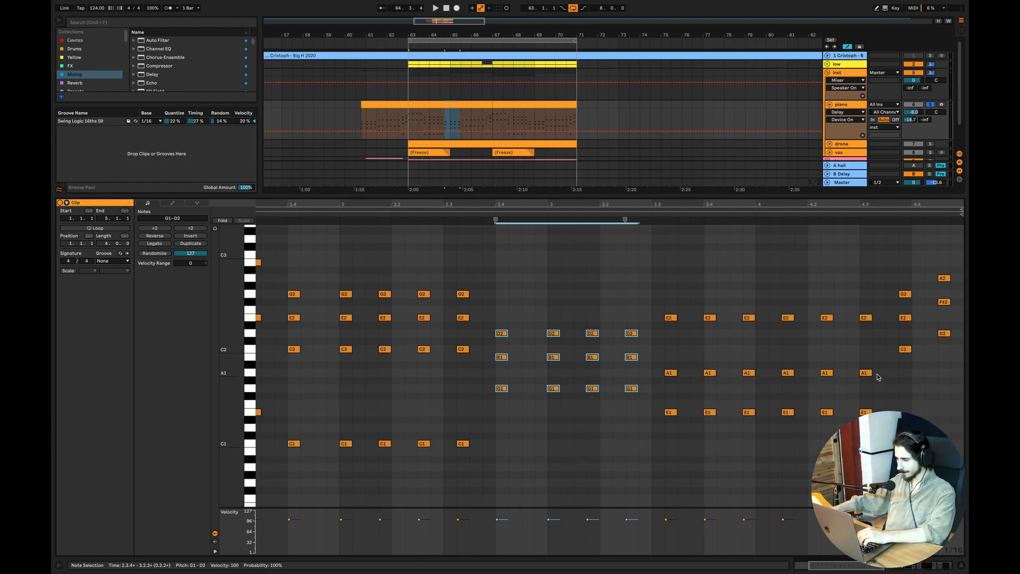
- Examine the fourth piano chord by selecting its E1 and A1 notes, and its A1 notes alone
left_click_drag(886, 371, 665, 425)
left_click_drag(665, 369, 879, 413)
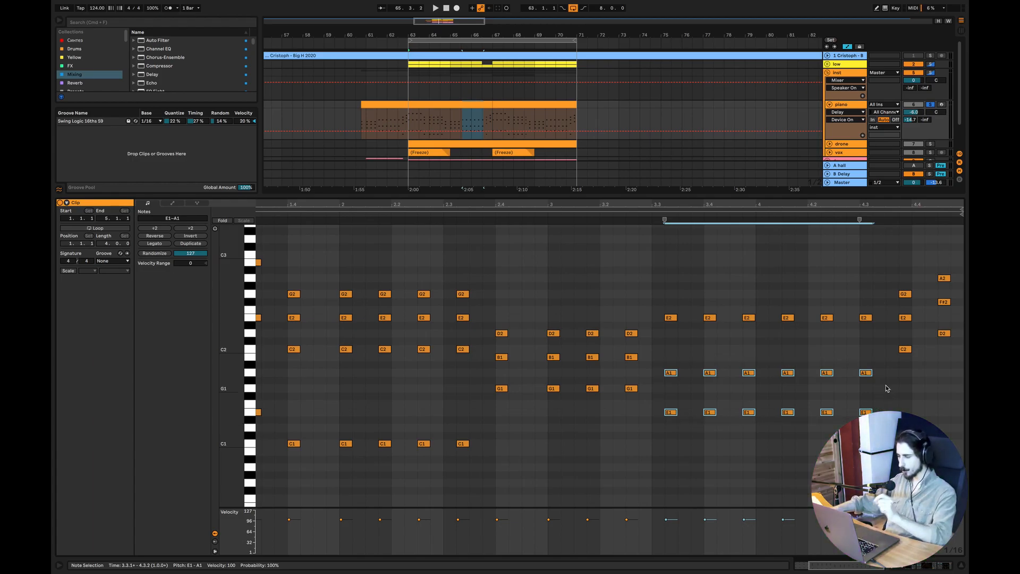
left_click_drag(887, 365, 659, 381)
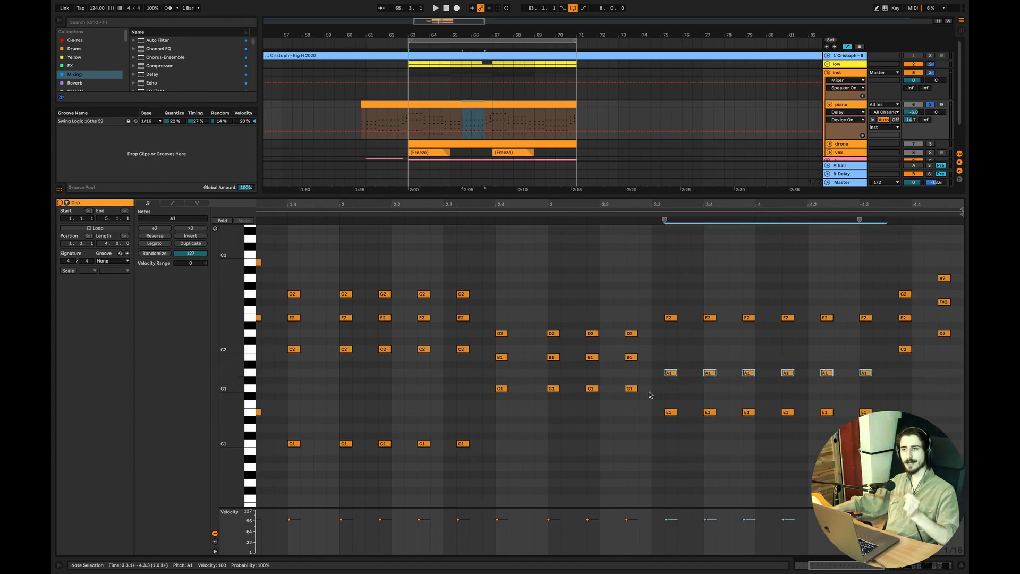
scroll(770, 531, "left", 5)
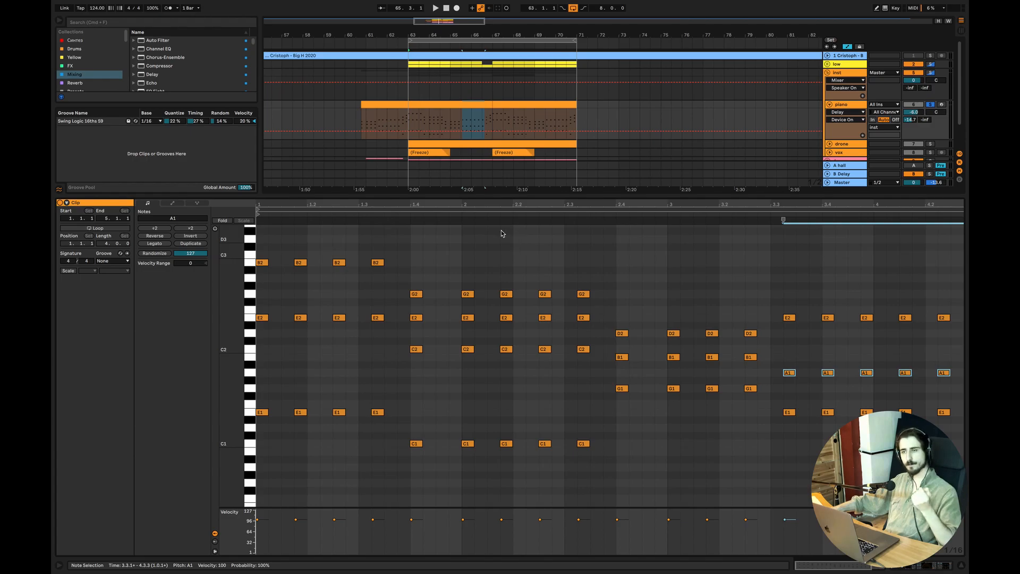
- Insert a MIDI track below the piano and create an empty two-bar clip on it from bar 63
left_click(409, 121)
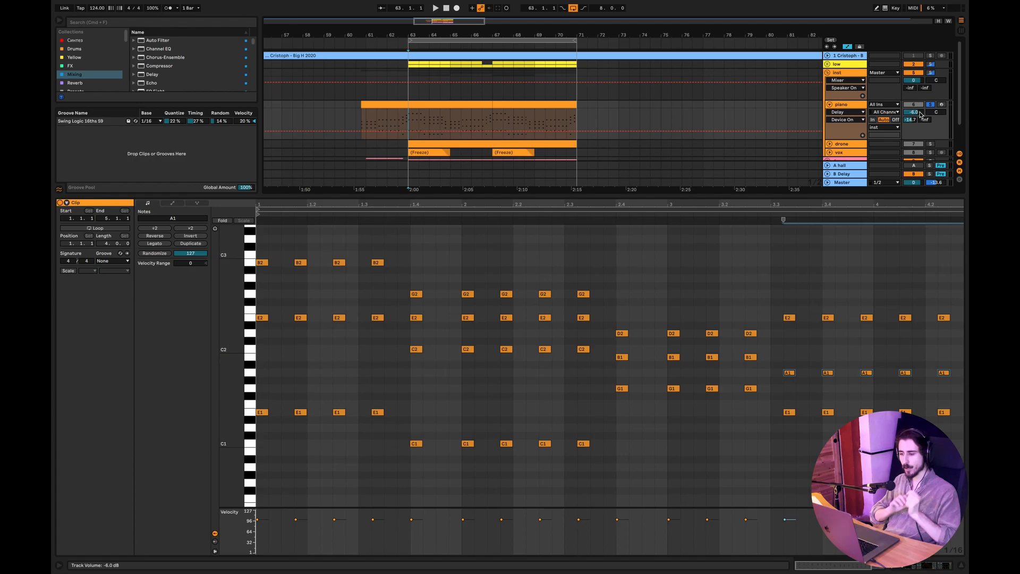
left_click(961, 565)
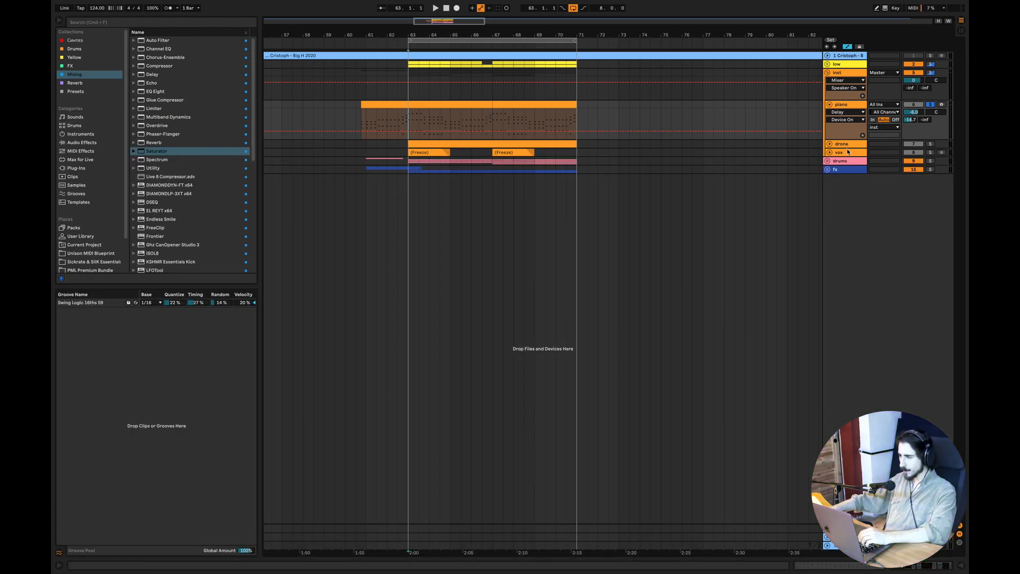
right_click(842, 105)
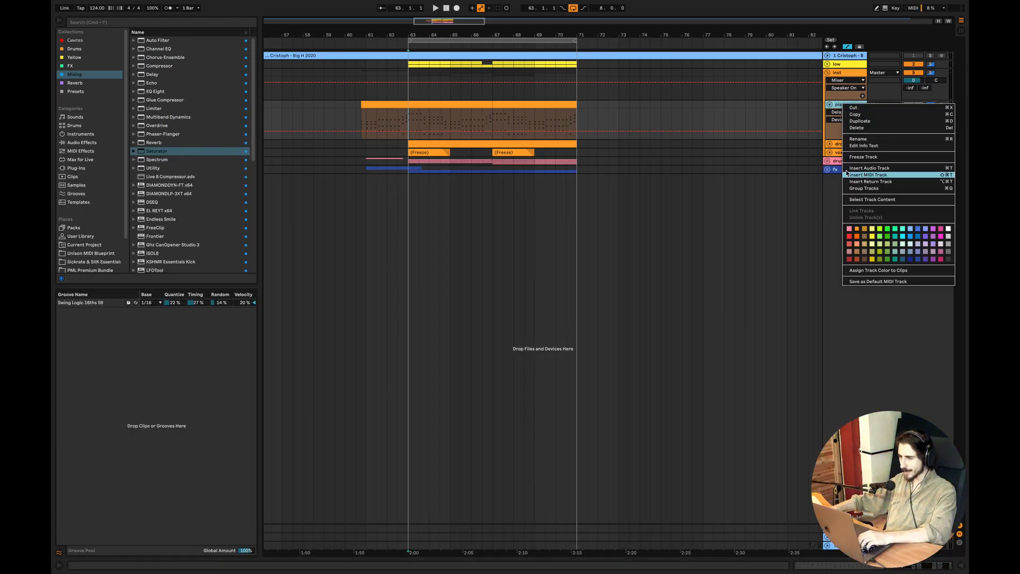
left_click(867, 172)
left_click(433, 103)
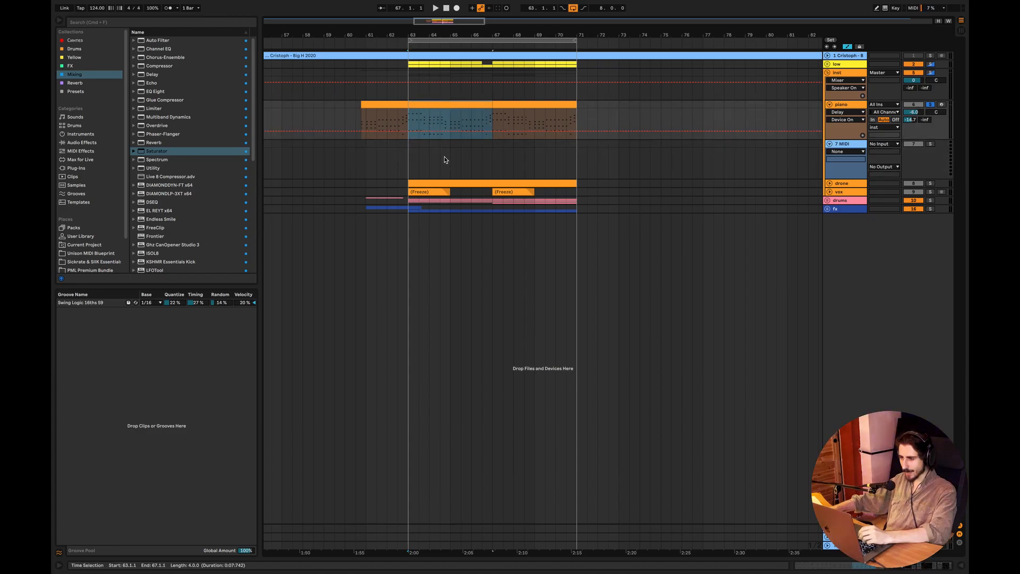
left_click_drag(444, 156, 418, 147)
key("super+shift+m")
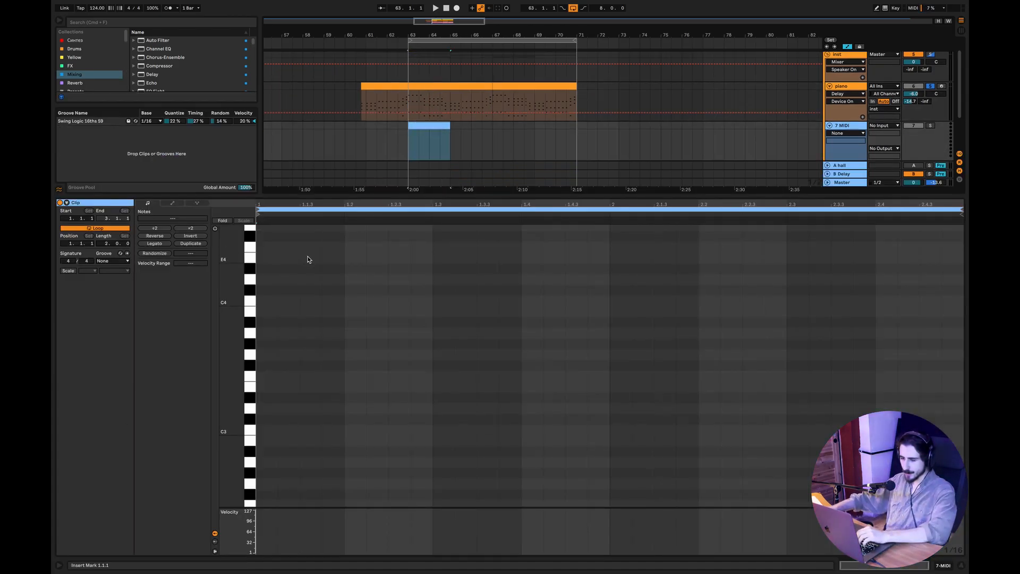
- Add an E3 and a B3 note at the start of the empty clip to demonstrate a two-note interval
double_click(271, 387)
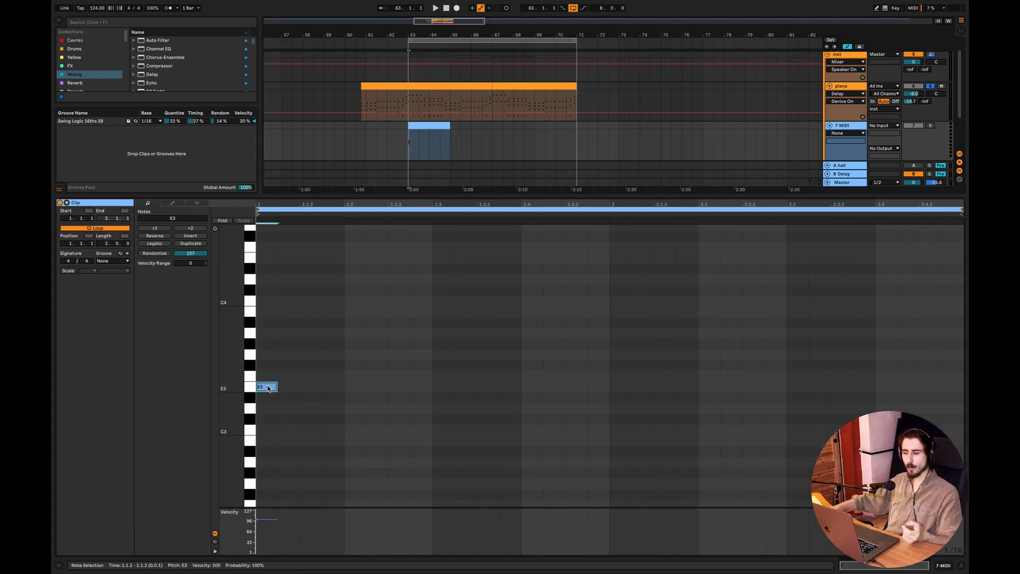
double_click(266, 314)
left_click_drag(323, 299, 250, 408)
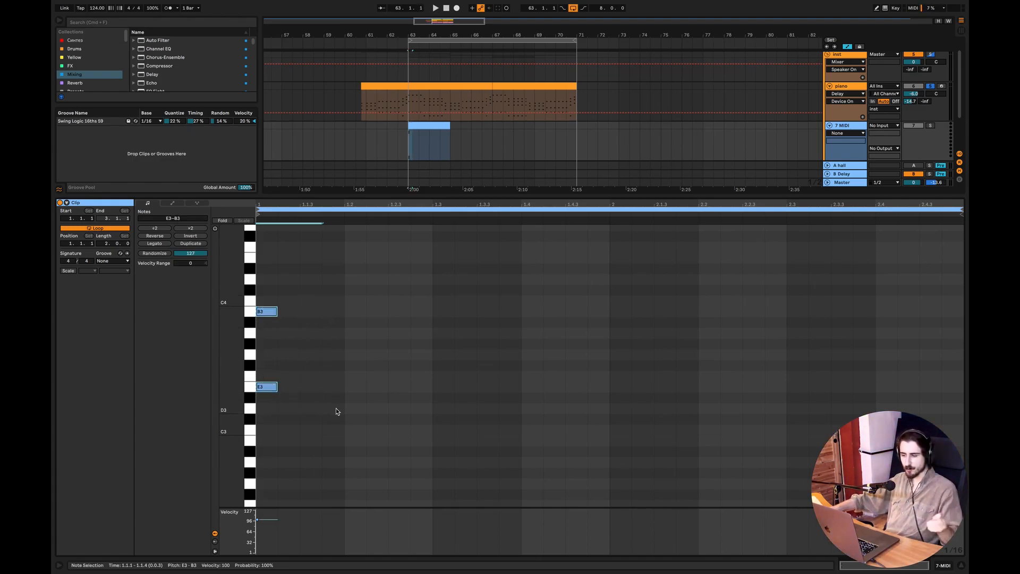
left_click(321, 355)
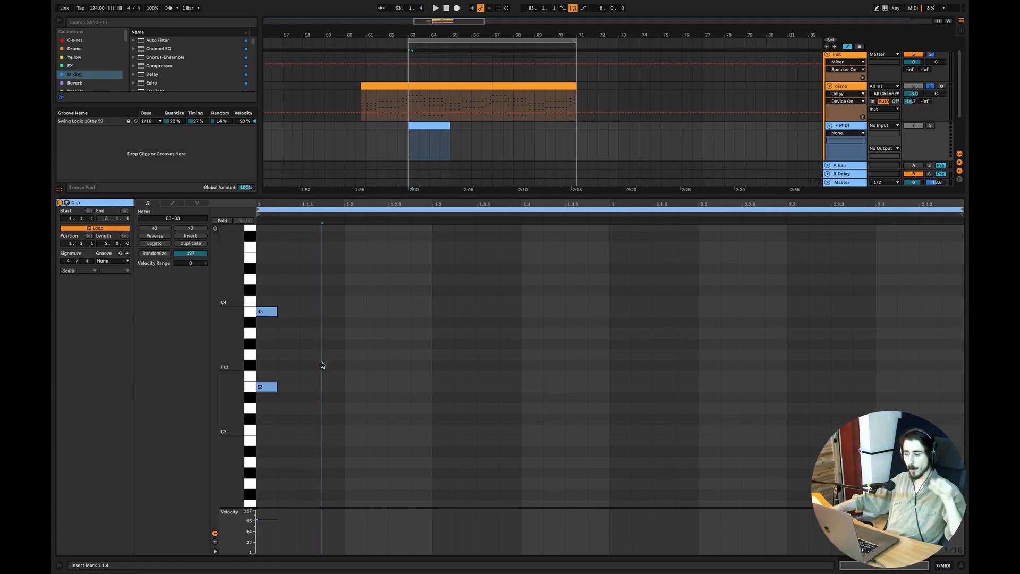
- Add a second two-note pair on E3 after the first, and delete the new MIDI track
double_click(333, 386)
double_click(333, 354)
left_click_drag(331, 359, 331, 334)
left_click_drag(404, 281, 218, 416)
left_click(412, 388)
left_click(961, 565)
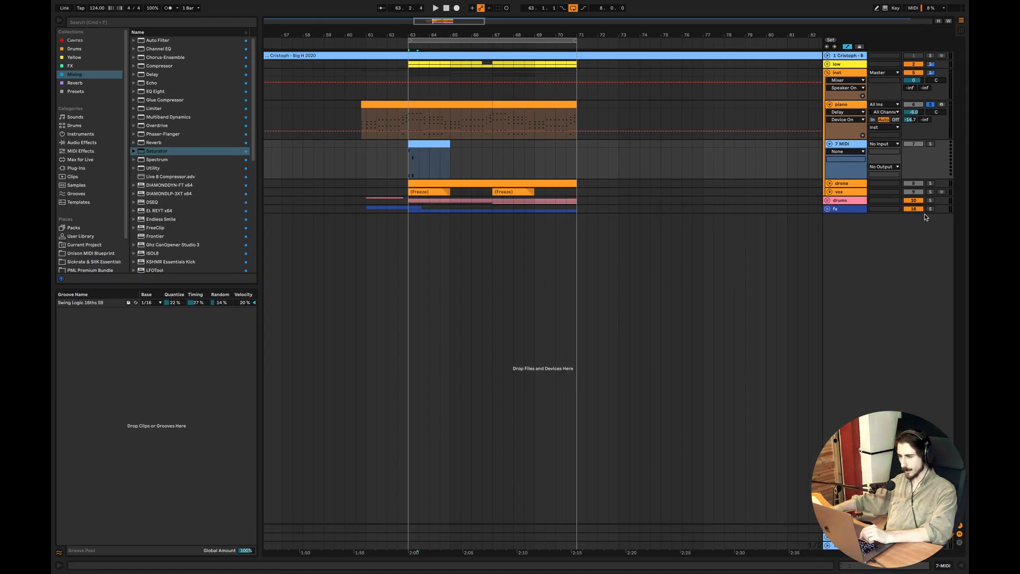
key("Delete")
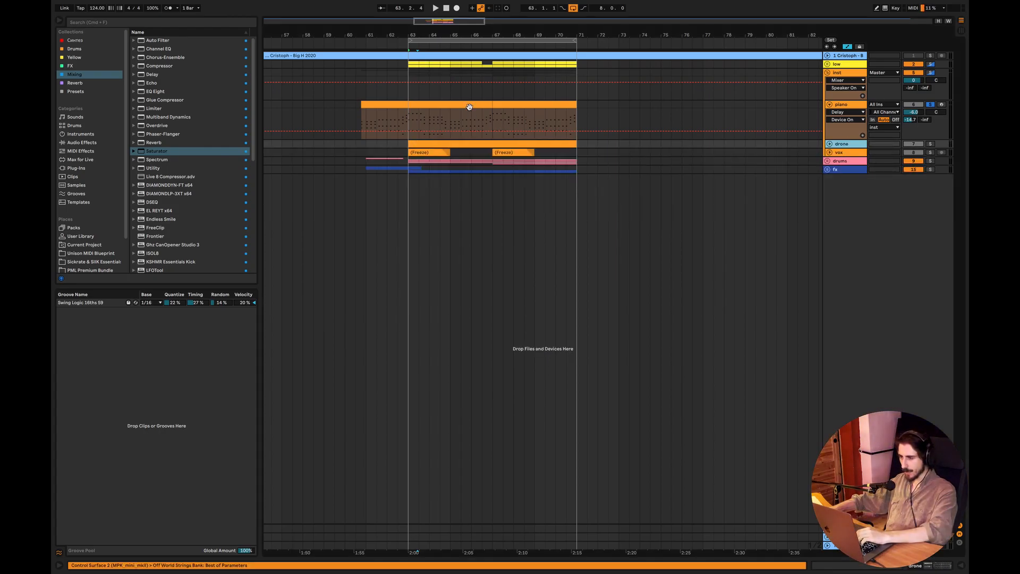
- Reopen the piano clip and compare the fourth chord's E1 to E2 notes with the second chord's C1 to G2 notes
double_click(469, 107)
left_click_drag(694, 294, 887, 433)
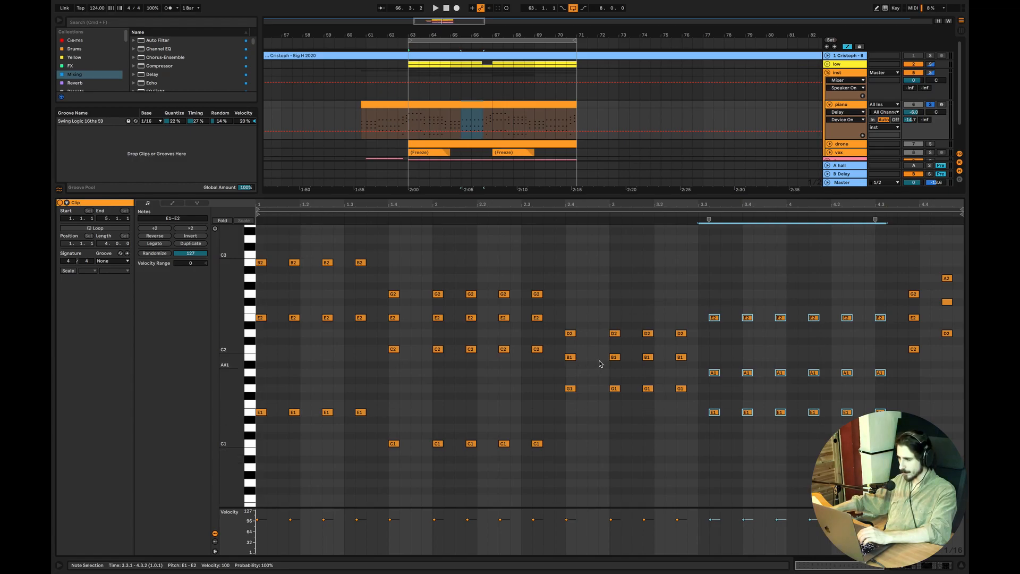
left_click(436, 351)
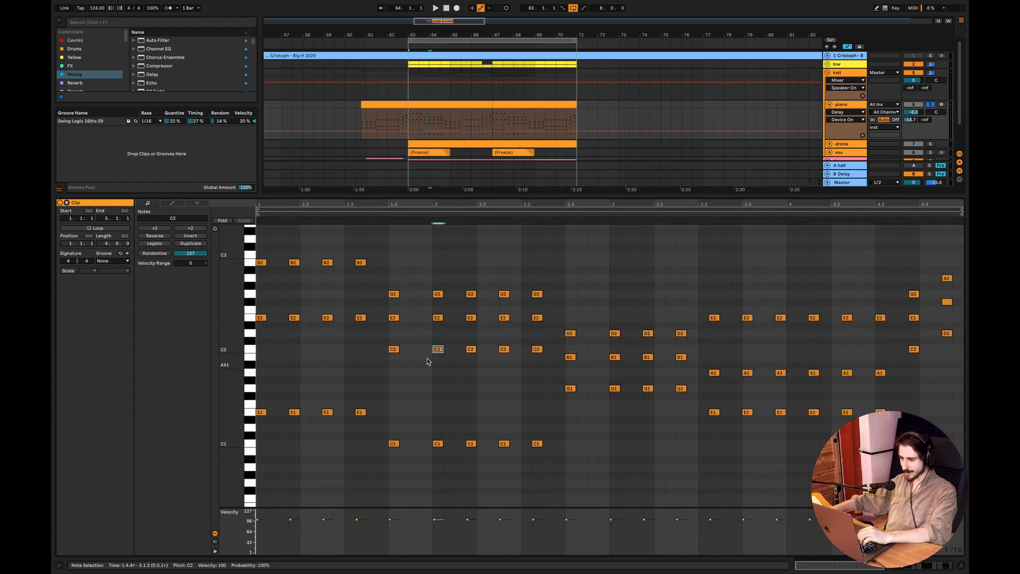
left_click_drag(407, 285, 389, 449)
- Examine the last two piano chords by selecting the C2 to G2 notes and the D2 to A2 notes
left_click_drag(919, 455, 903, 279)
mouse_move(950, 357)
left_mouse_down()
mouse_move(942, 259)
mouse_move(955, 343)
left_mouse_up()
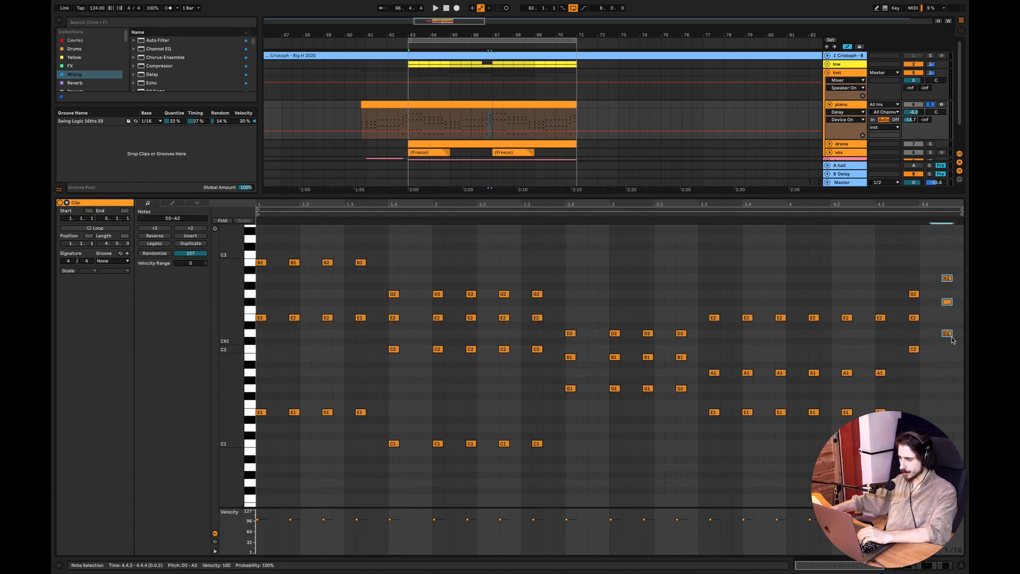
left_click(945, 297)
left_click(947, 279)
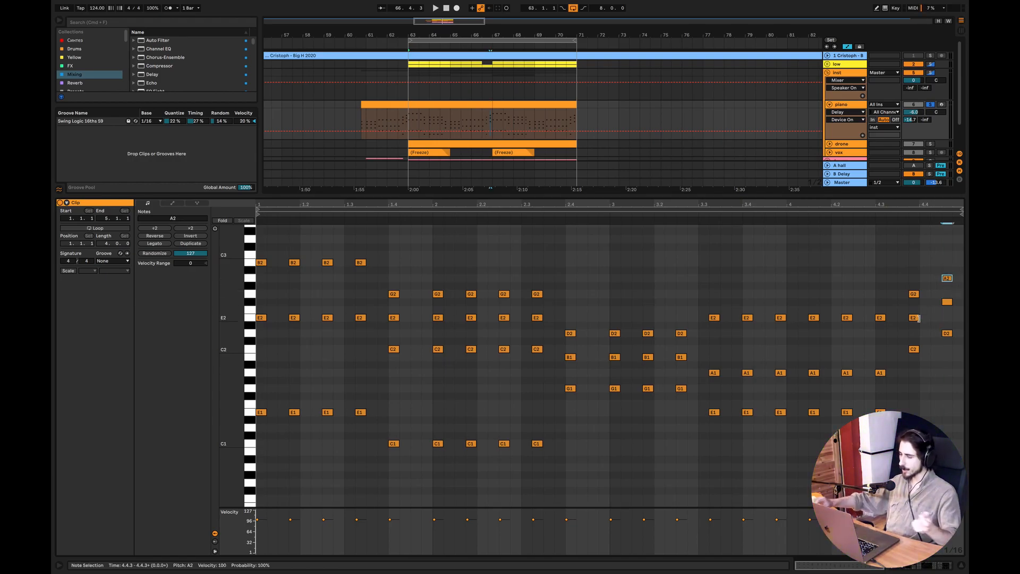
left_click_drag(950, 358, 945, 269)
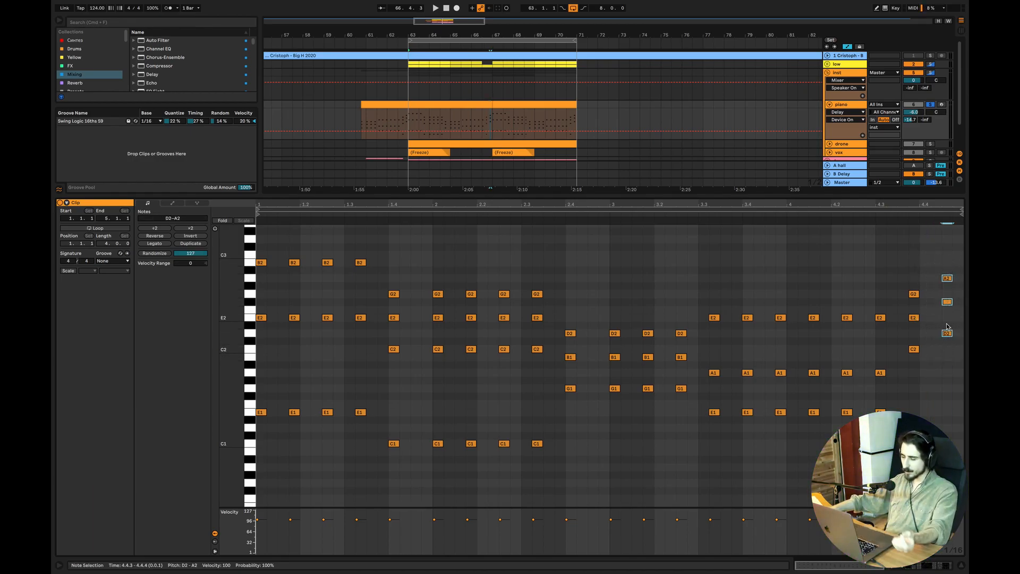
- Reopen the piano clip from bar 63 and review the note range around its last chord
left_click(961, 566)
double_click(471, 124)
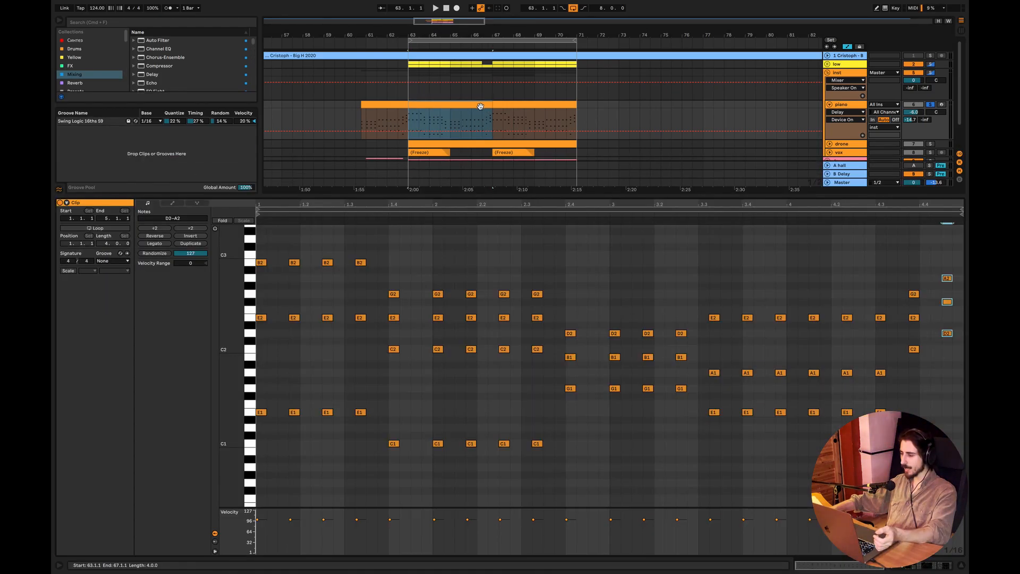
left_click_drag(927, 366, 958, 374)
key("Delete")
left_click_drag(945, 273, 947, 444)
key("super+alt+l")
- Play the piano from bars 66 and 65, and select the closing D2 to A2 chord in its clip
left_click(470, 116)
key("space")
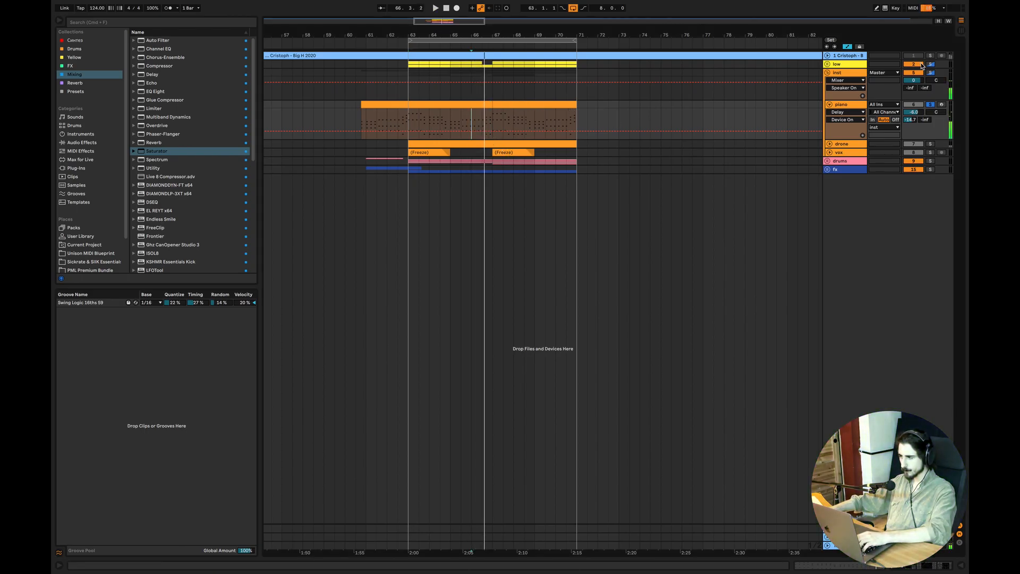
key("space")
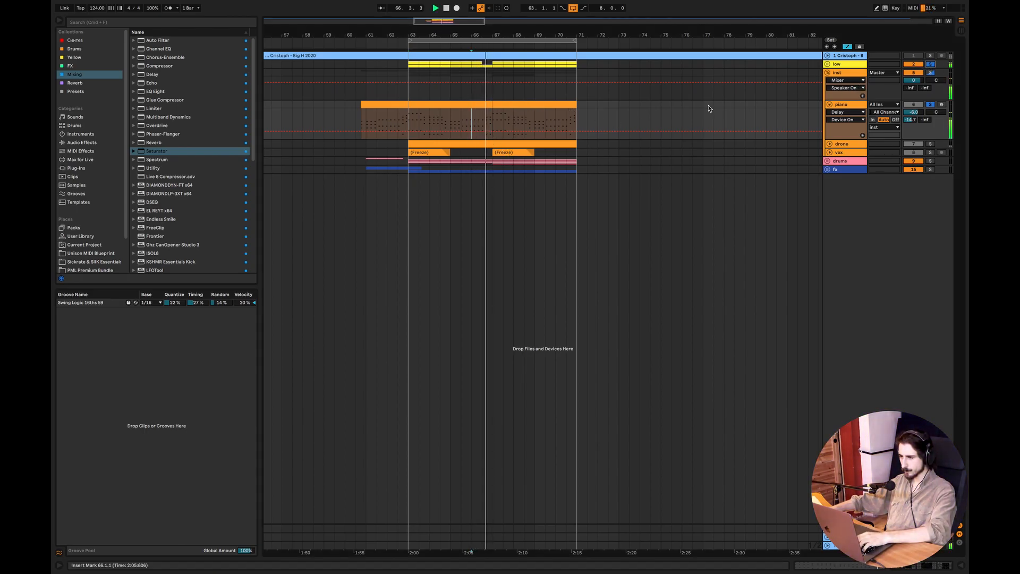
left_click(450, 116)
key("space")
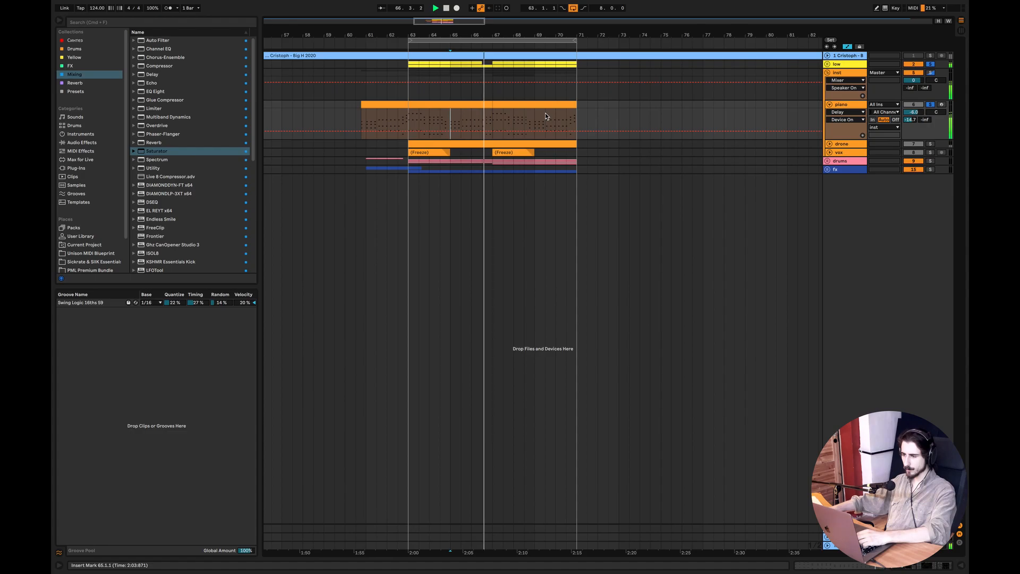
left_click_drag(576, 117, 531, 117)
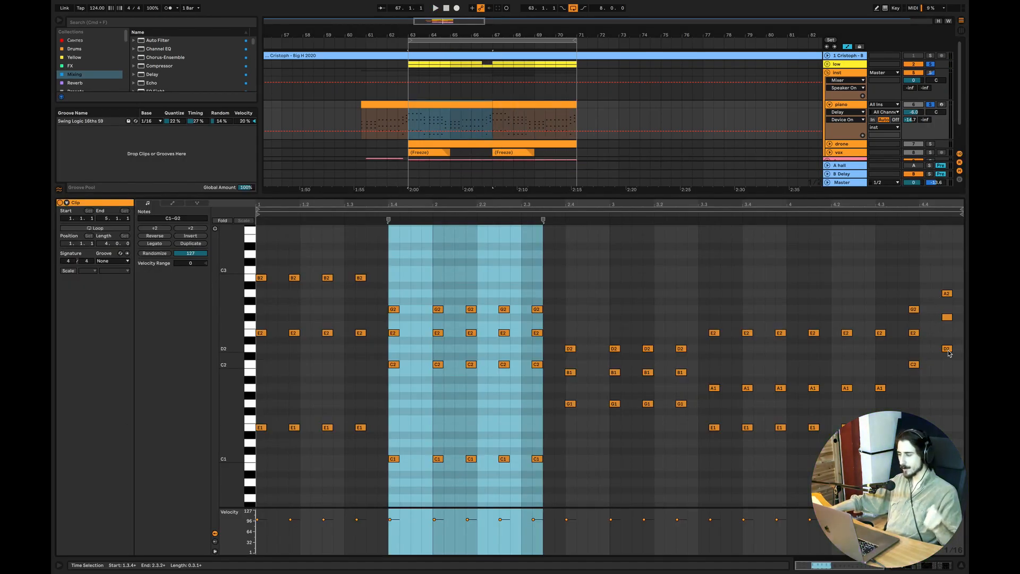
left_click_drag(937, 280, 966, 373)
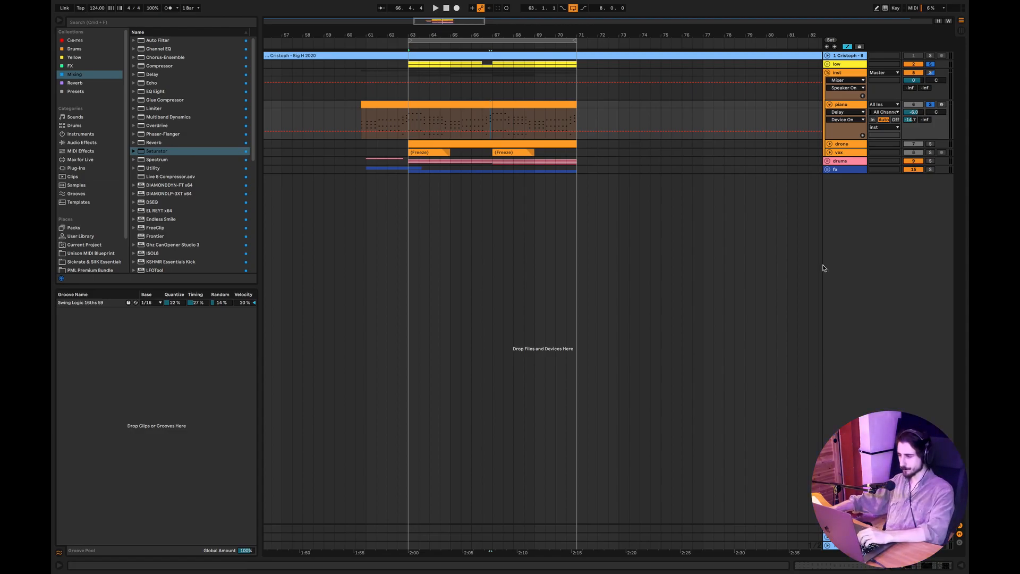
- Show the piano track's device chain with Overdrive, Echo and Delay
left_click(411, 118)
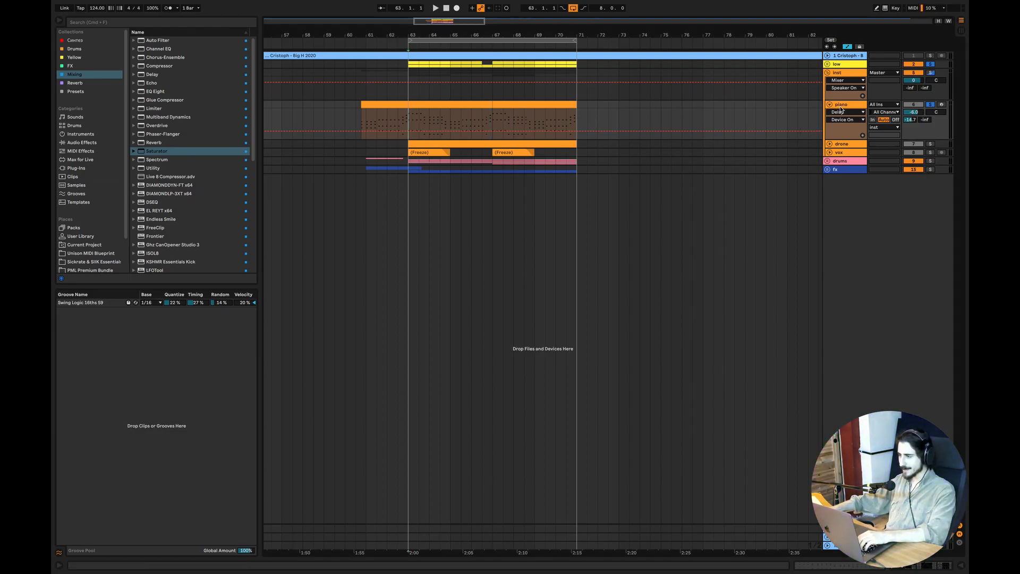
double_click(841, 106)
left_click(144, 485)
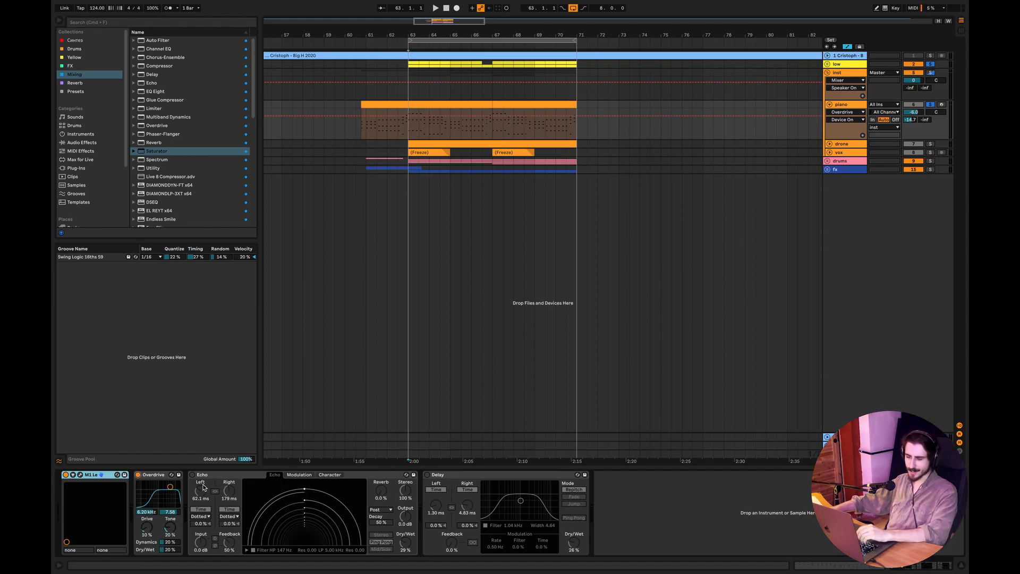
- Solo the reference track and play it from bar 63 to hear its piano
left_click(929, 56)
left_click(405, 78)
key("space")
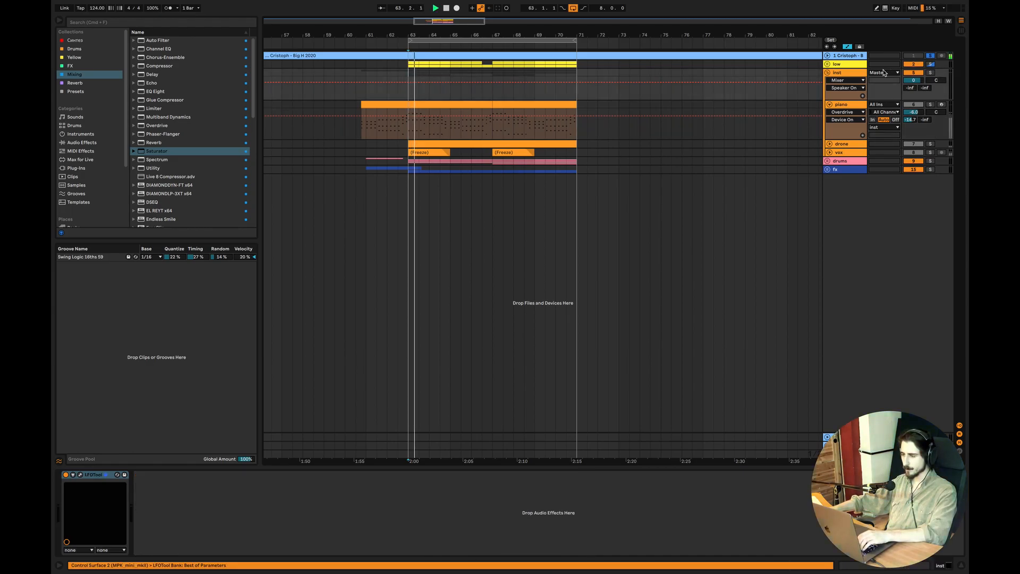
key("space")
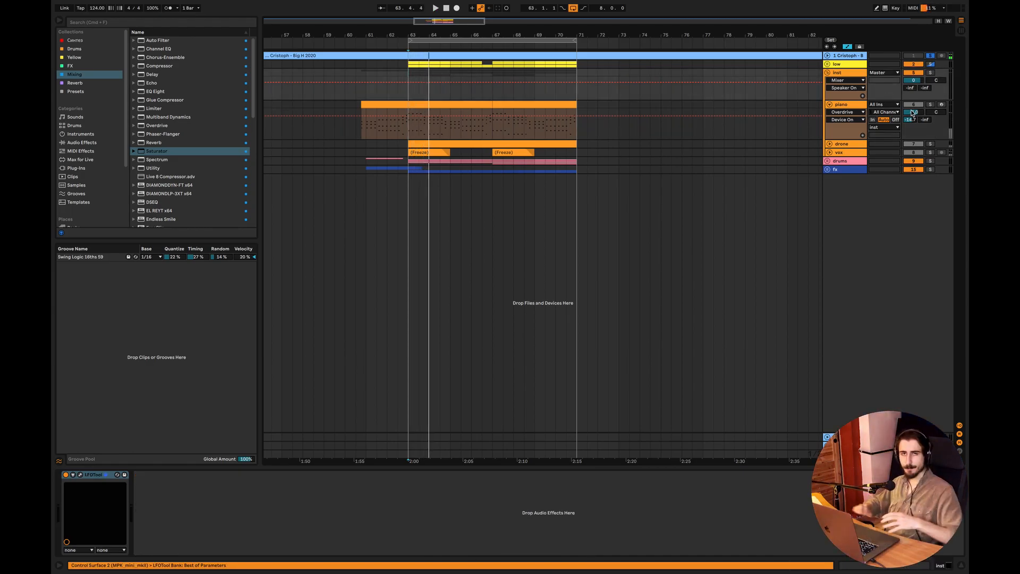
- Solo the piano track, play it from bar 63 without Echo or Delay, and show its device chain
left_click(861, 104)
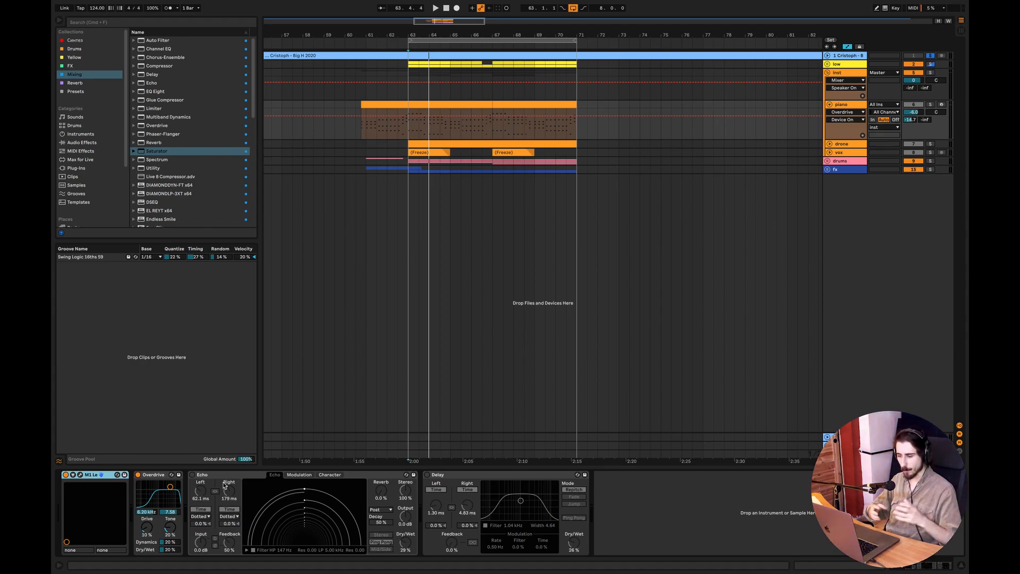
key("space")
key("space")
left_click(928, 99)
left_click(930, 105)
key("space")
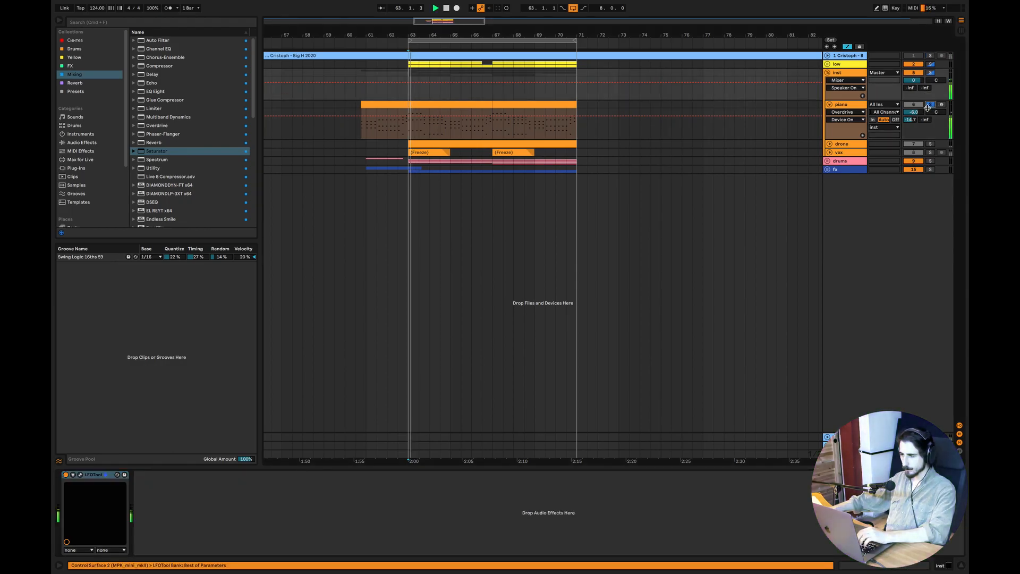
left_click(848, 106)
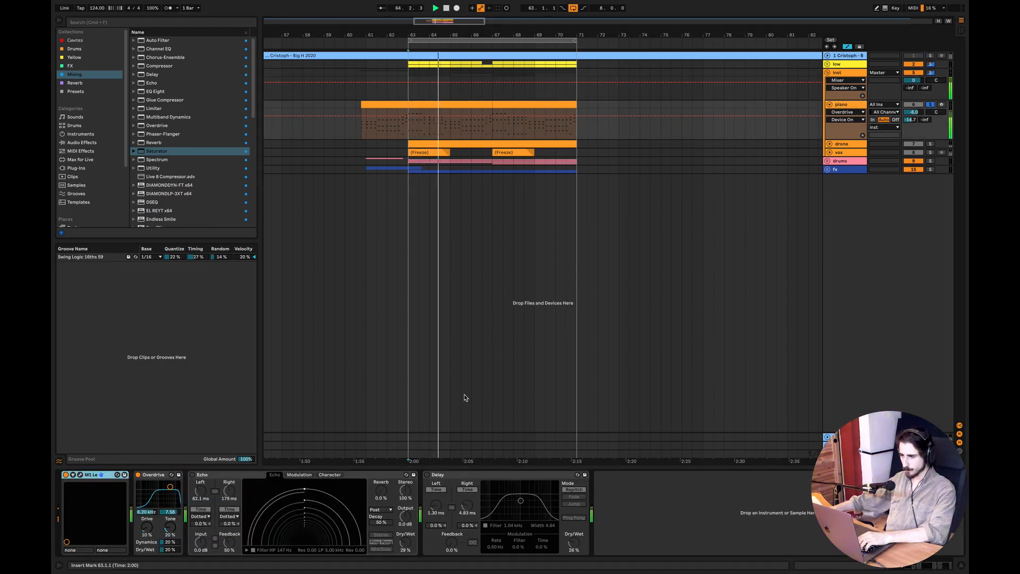
- Turn on the piano's Echo and Delay, and play the passage to hear the echo
left_click(192, 475)
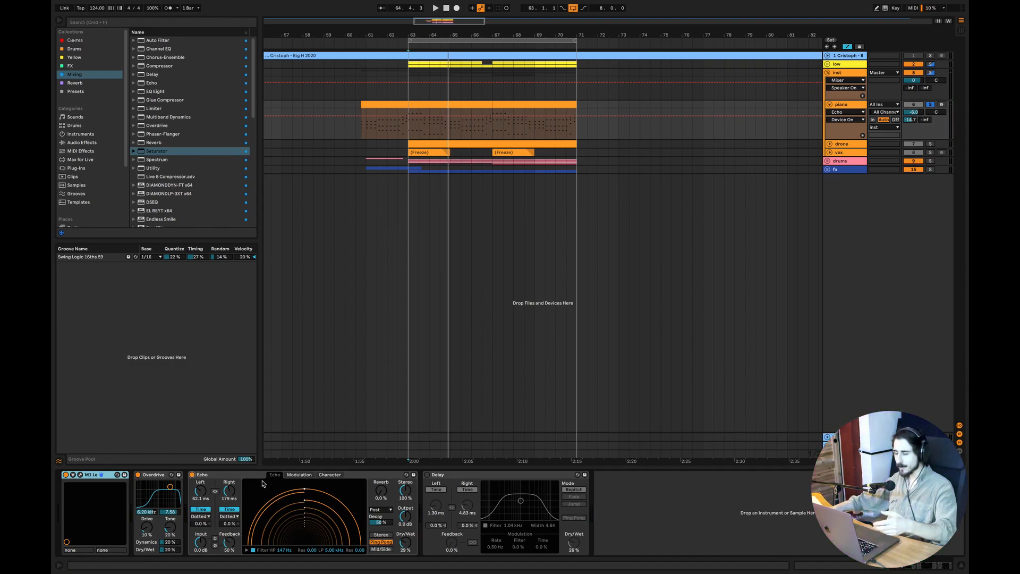
key("space")
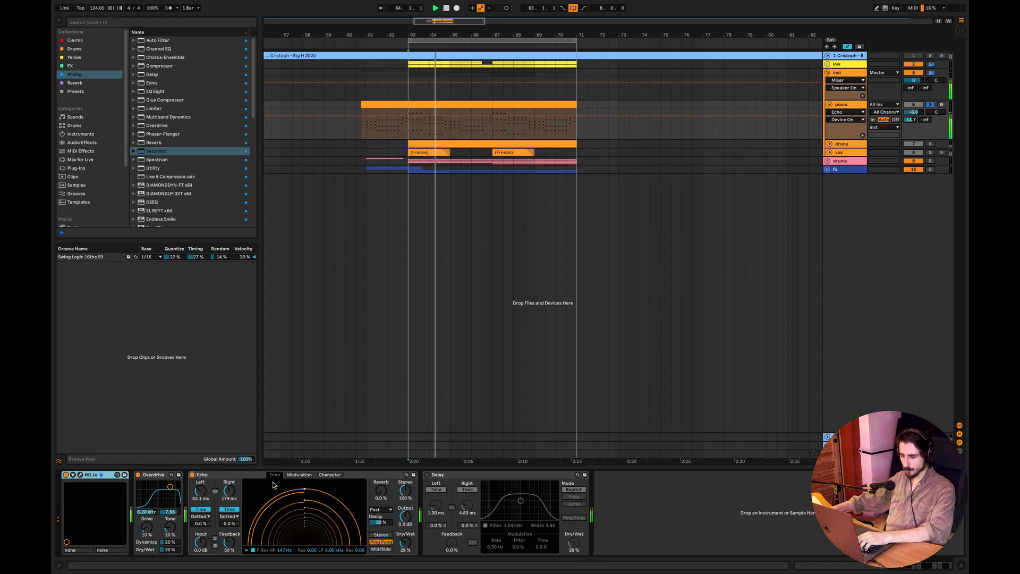
key("space")
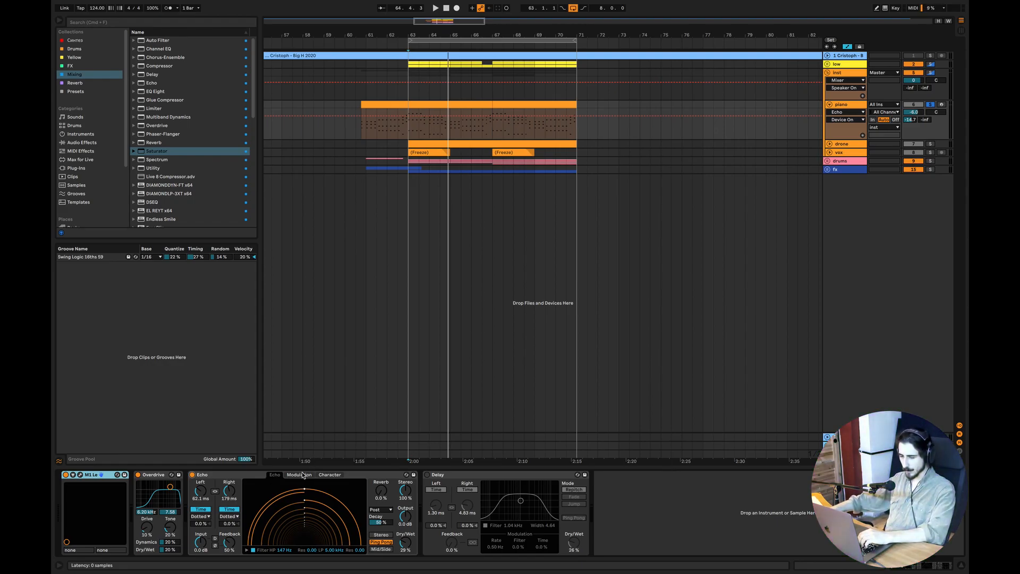
left_click(276, 475)
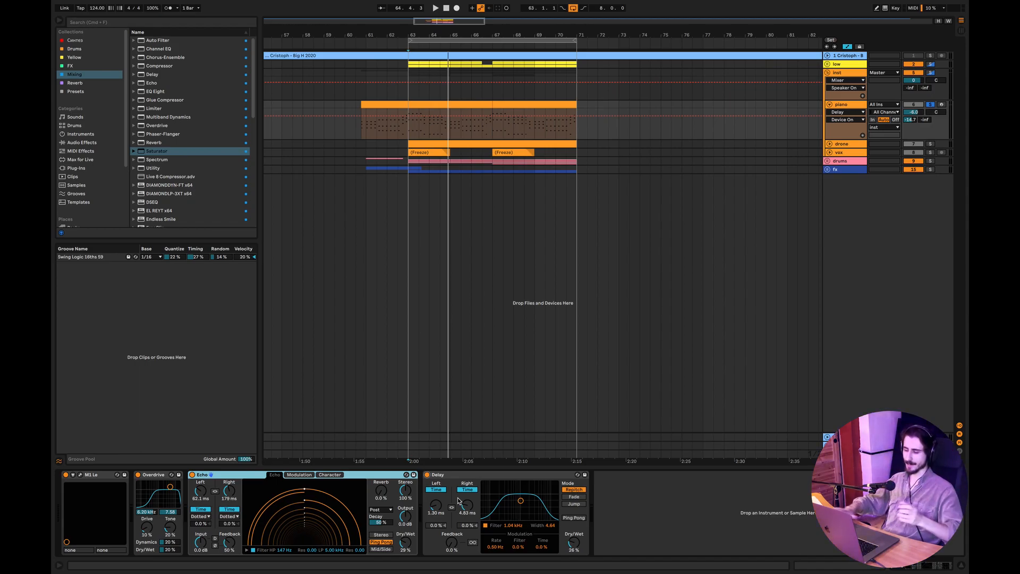
- Solo the drone track and examine its EQ Eight and Off World Strings devices
left_click(931, 65)
key("space")
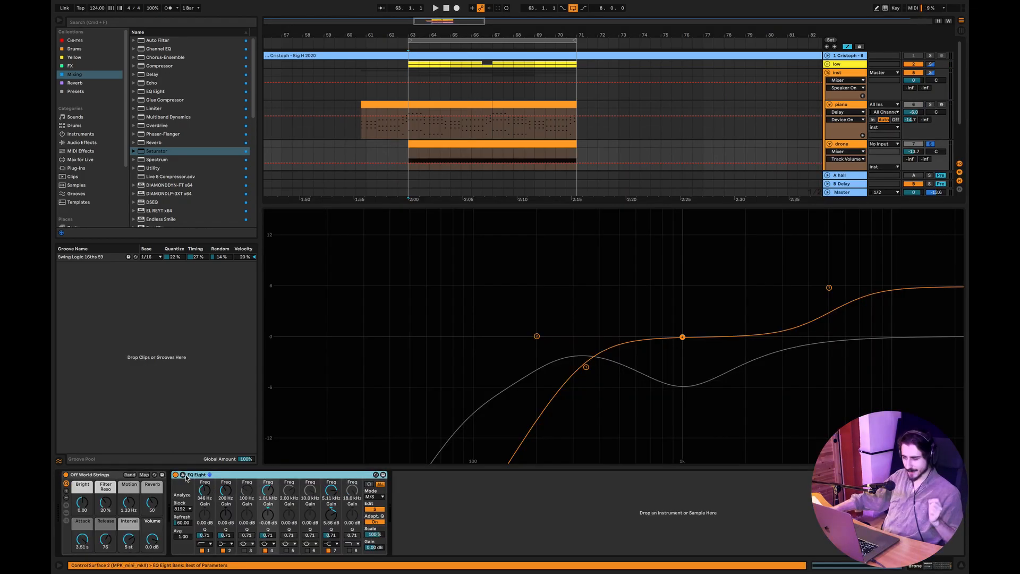
left_click(184, 475)
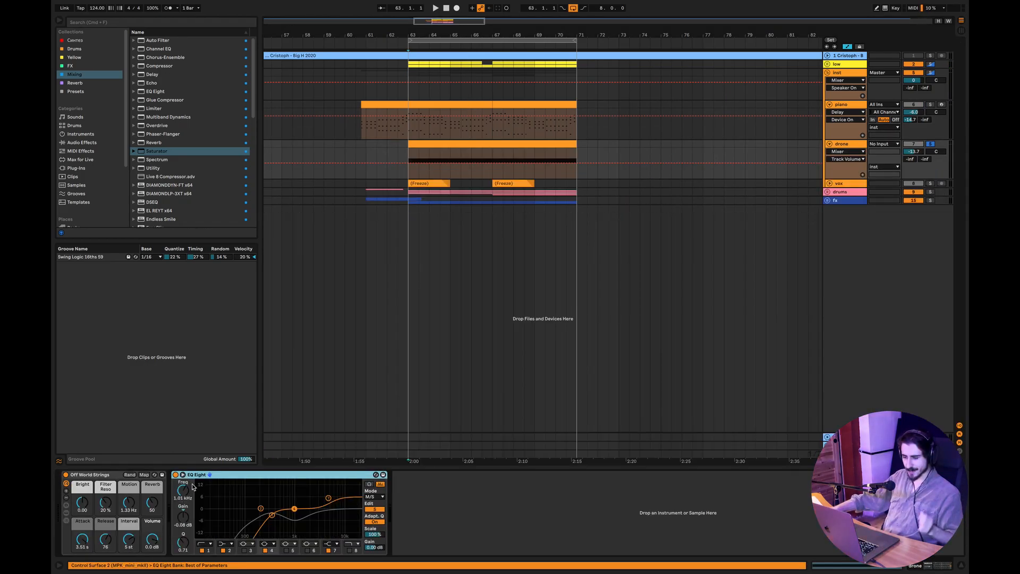
left_click(100, 475)
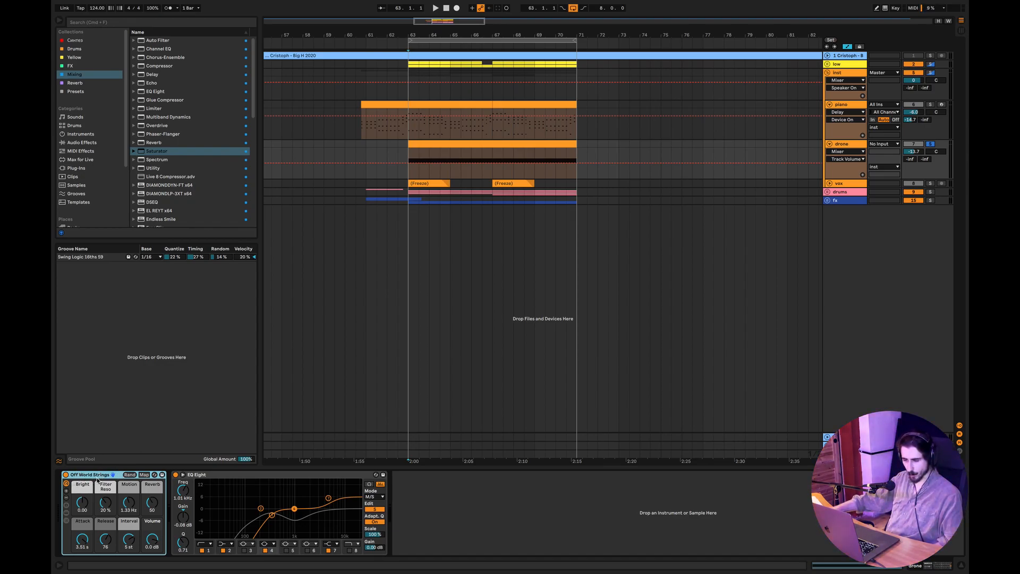
- Play the soloed drone from bar 63, and solo the vox track to hear its second clip from bar 67
left_click(408, 173)
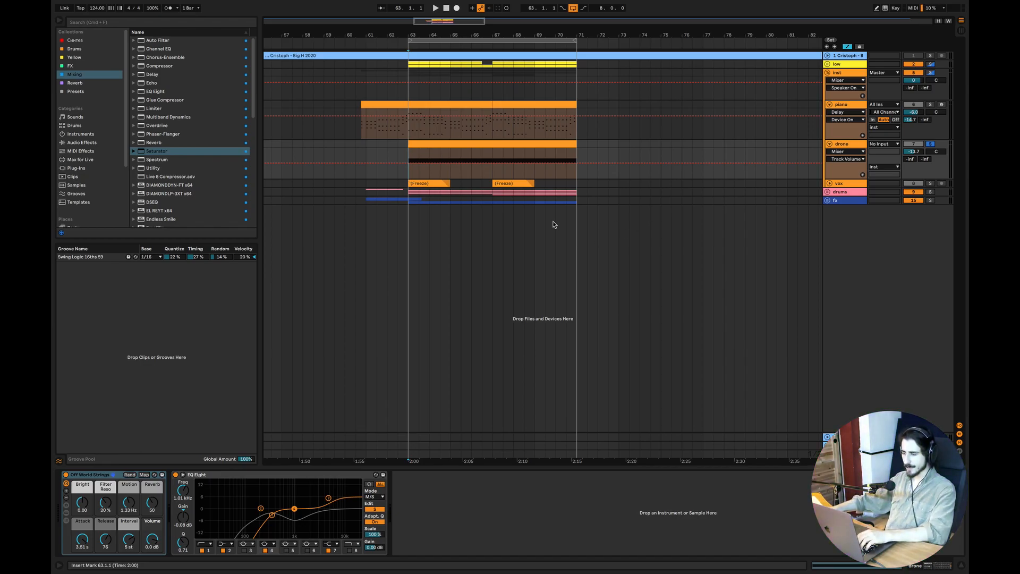
key("space")
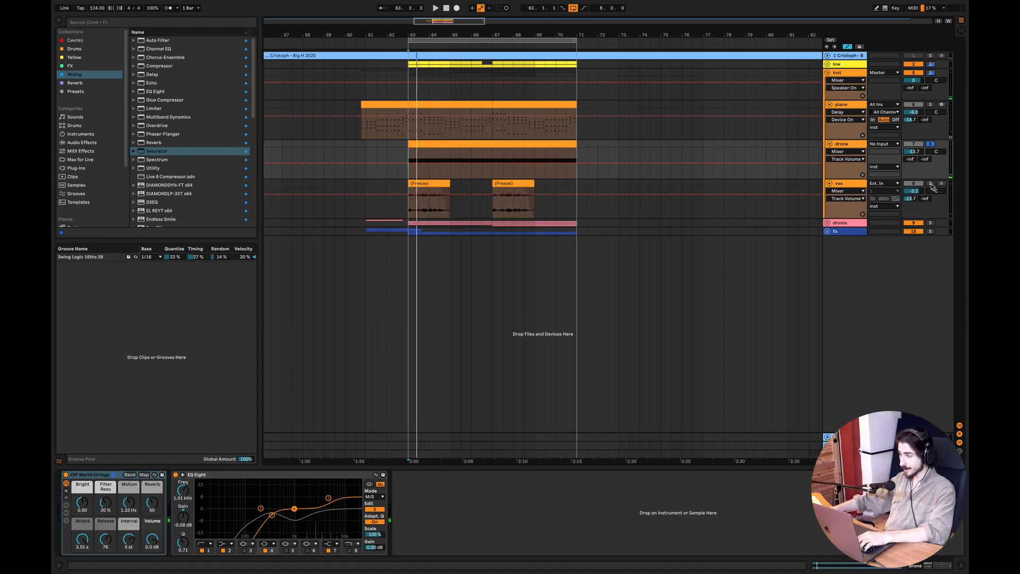
left_click(930, 184)
key("space")
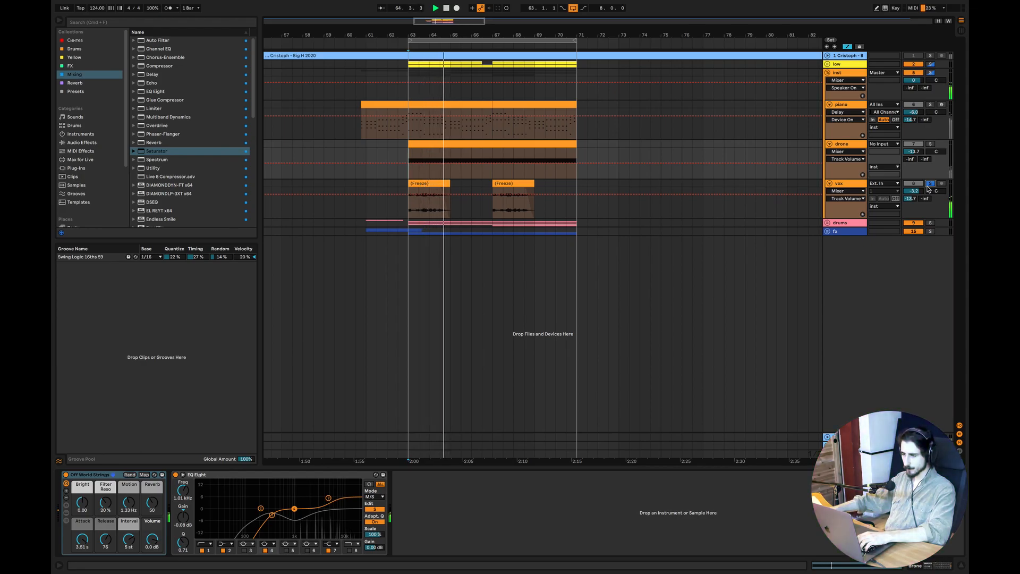
left_click(504, 212)
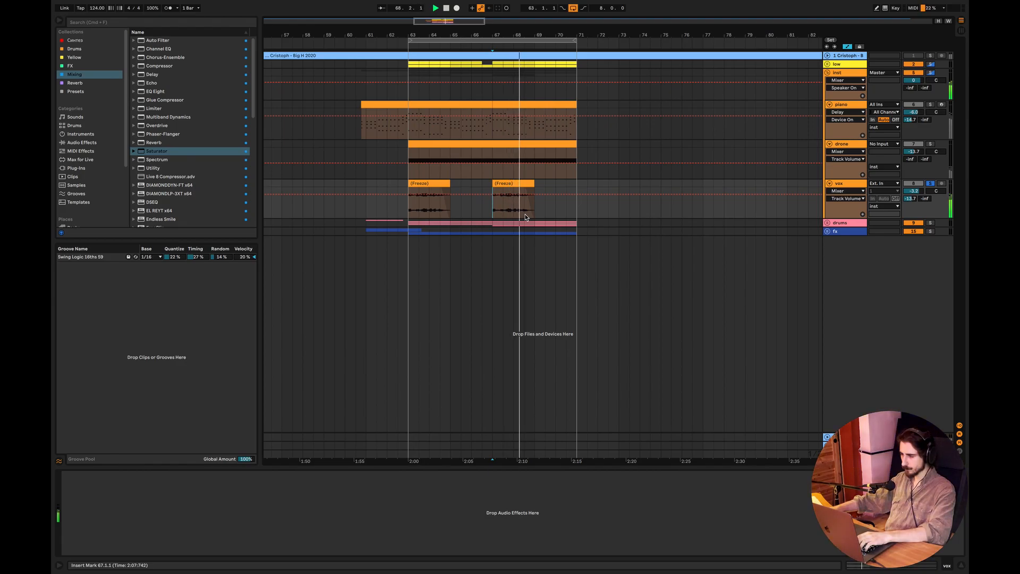
- Collapse the drone, piano and vox tracks and show the inst group's LFOTool device
left_click(829, 144)
left_click(830, 105)
left_click(830, 121)
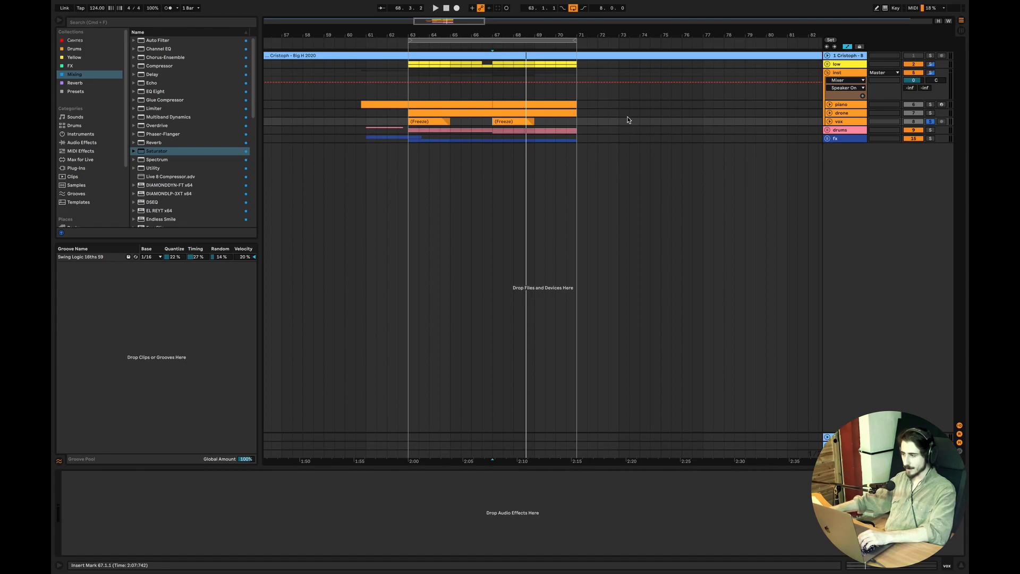
left_click(850, 75)
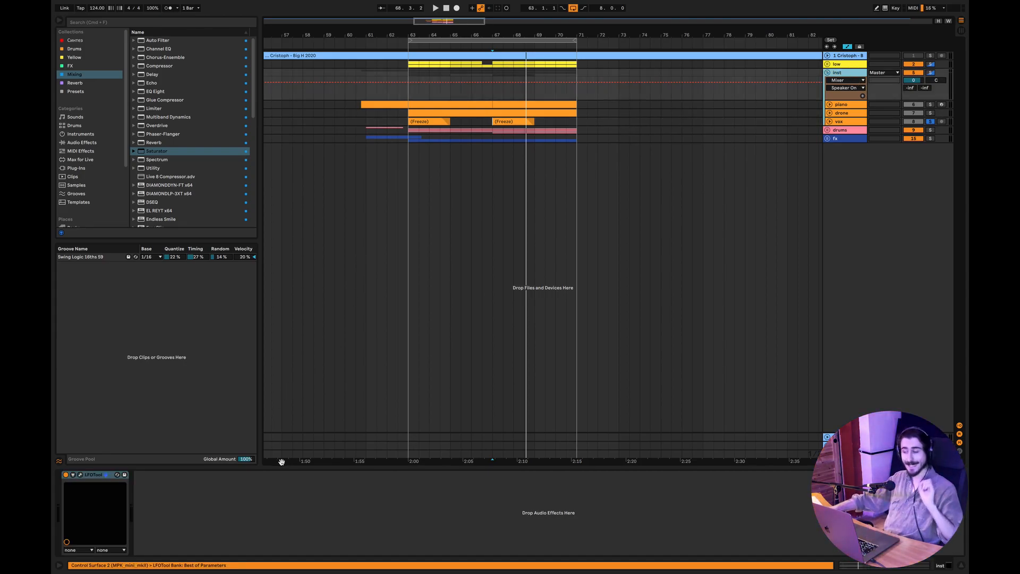
- Return the insert marker to bar 63, unfold the drums group and expand its hat track
key("super+alt+l")
left_click(406, 95)
left_click(827, 130)
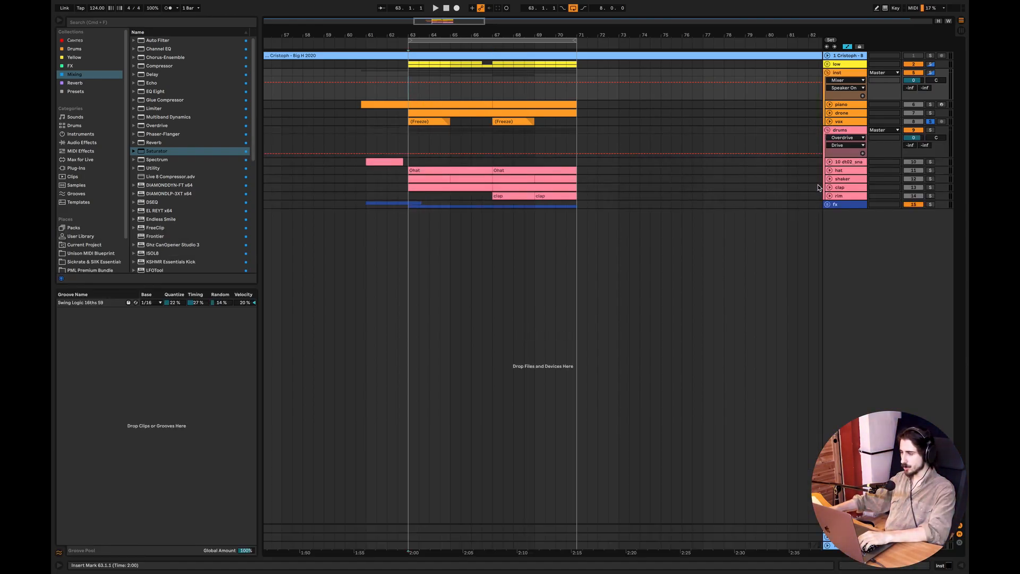
left_click(829, 170)
left_click(407, 183)
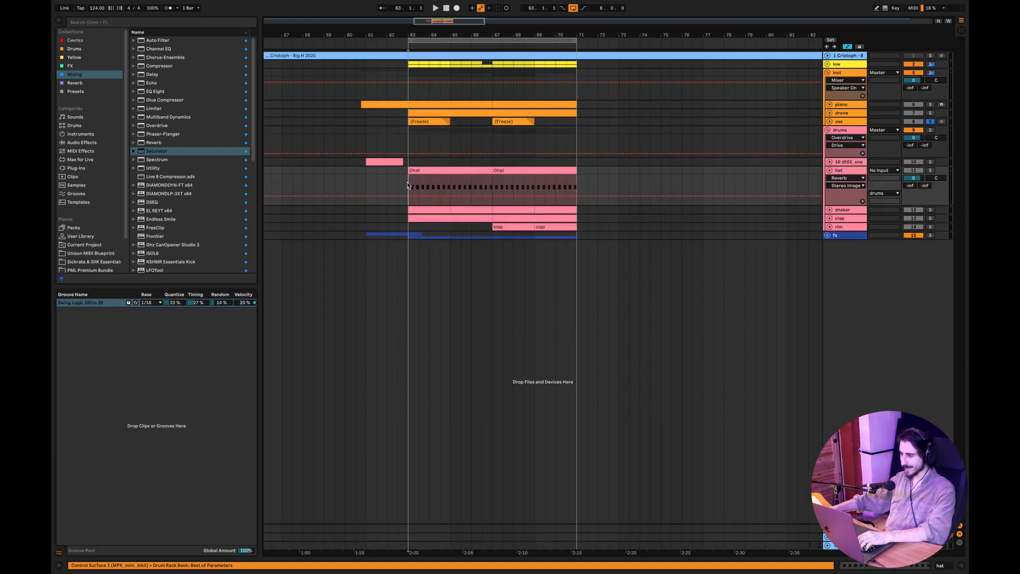
- Solo the drums group and play it from bar 63, comparing its Overdrive device off and on
double_click(841, 130)
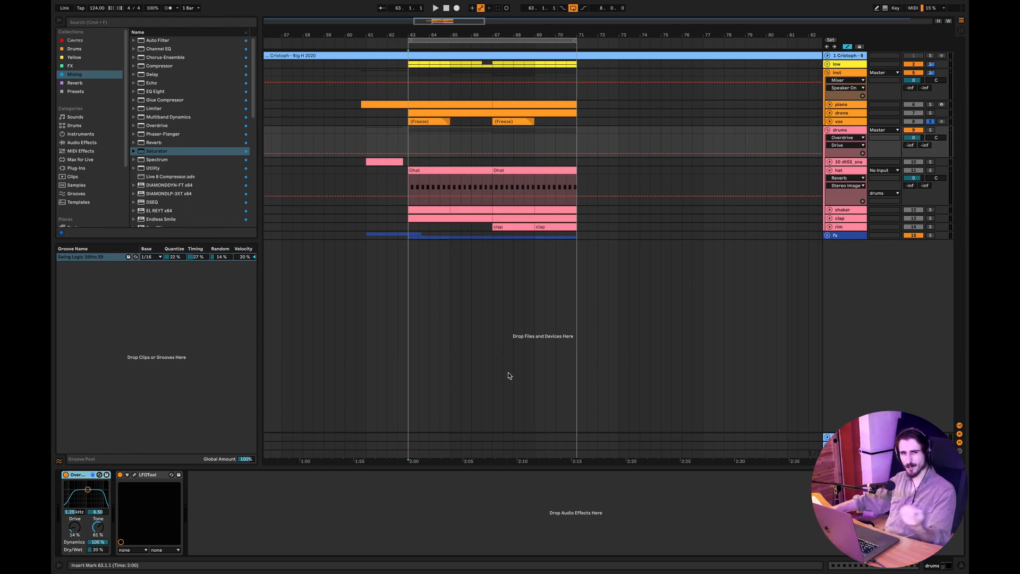
key("s")
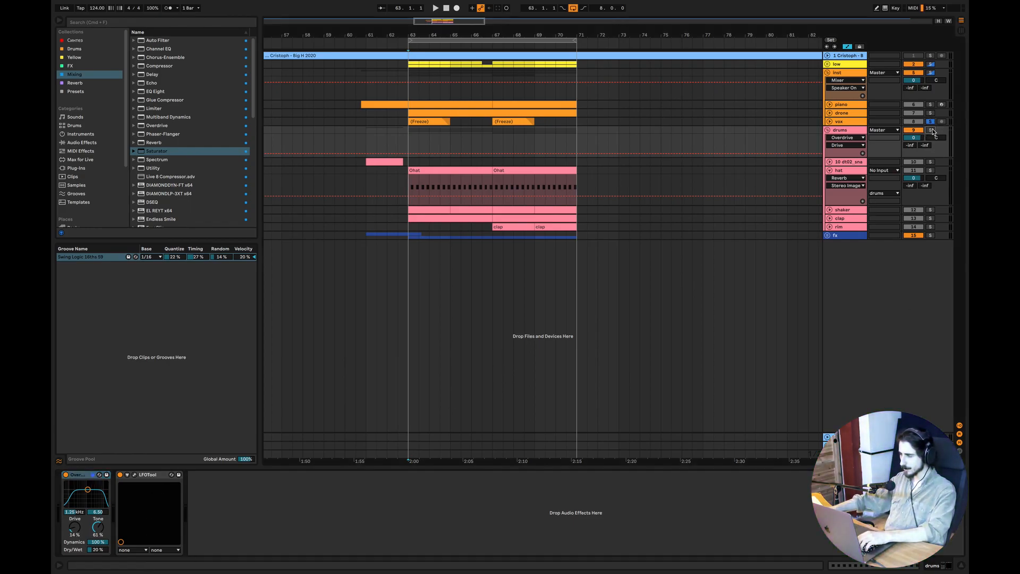
left_click(66, 475)
key("space")
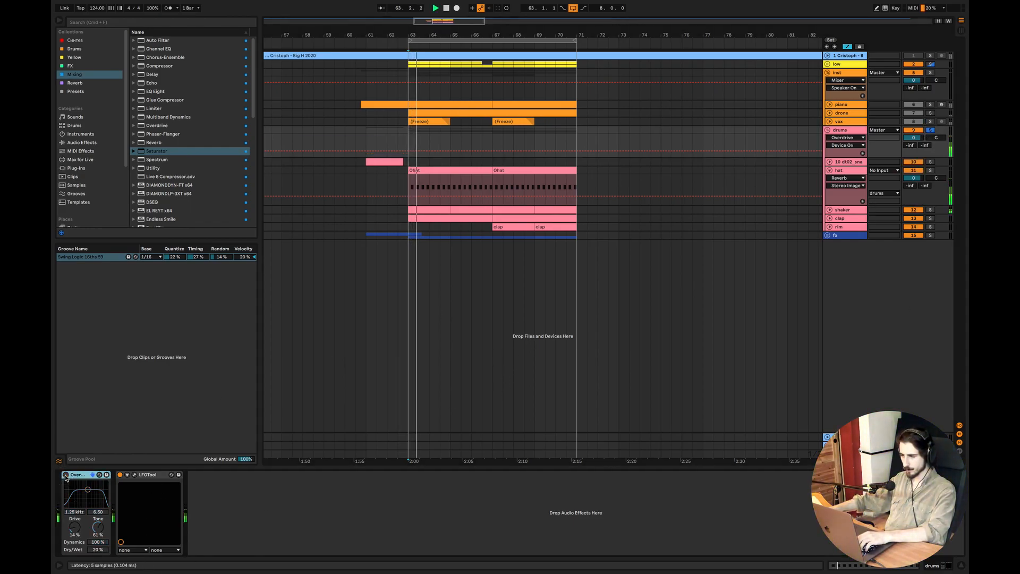
left_click(65, 474)
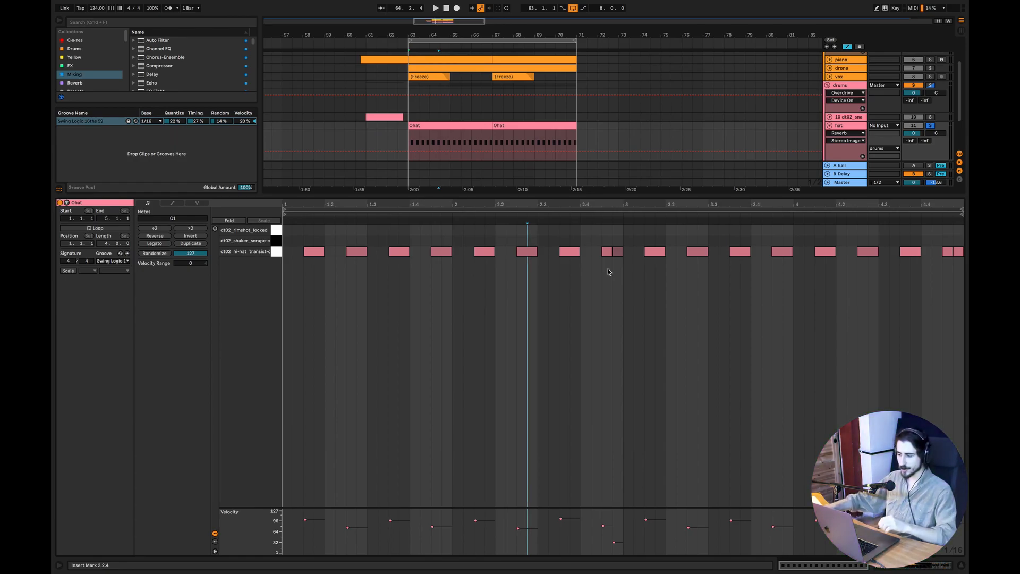
- Select the two short hi-hat notes at the end of bar 2 in the hat clip and play the track from 64.4
left_click_drag(594, 259, 619, 254)
left_click_drag(444, 22, 444, 69)
left_click(451, 134)
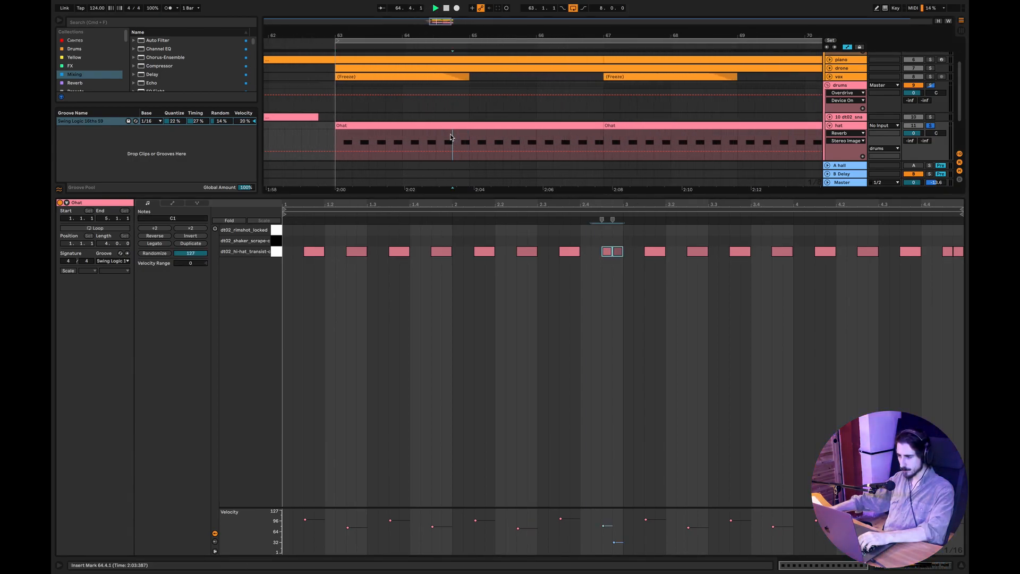
key("space")
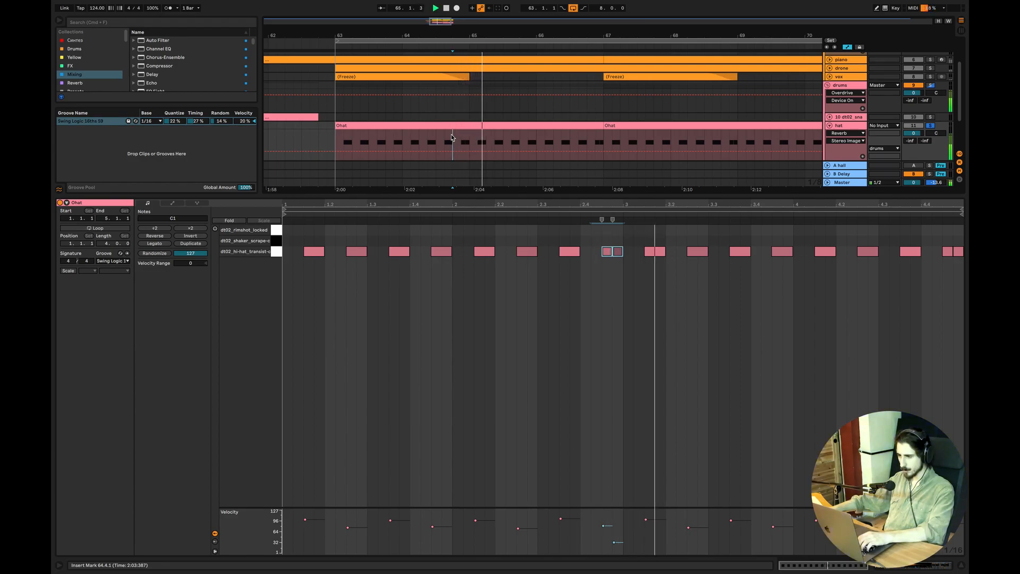
key("space")
- Mark the hat pattern from bar 63 to 65 and show the hi-hat sample's settings in the track's Drum Rack
left_click_drag(336, 141, 469, 139)
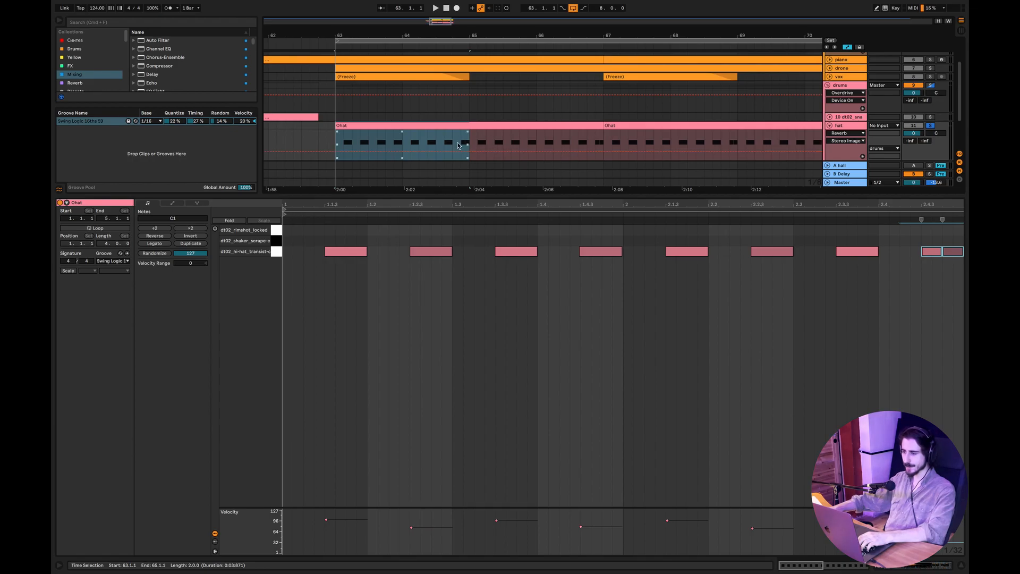
left_click_drag(471, 139, 336, 131)
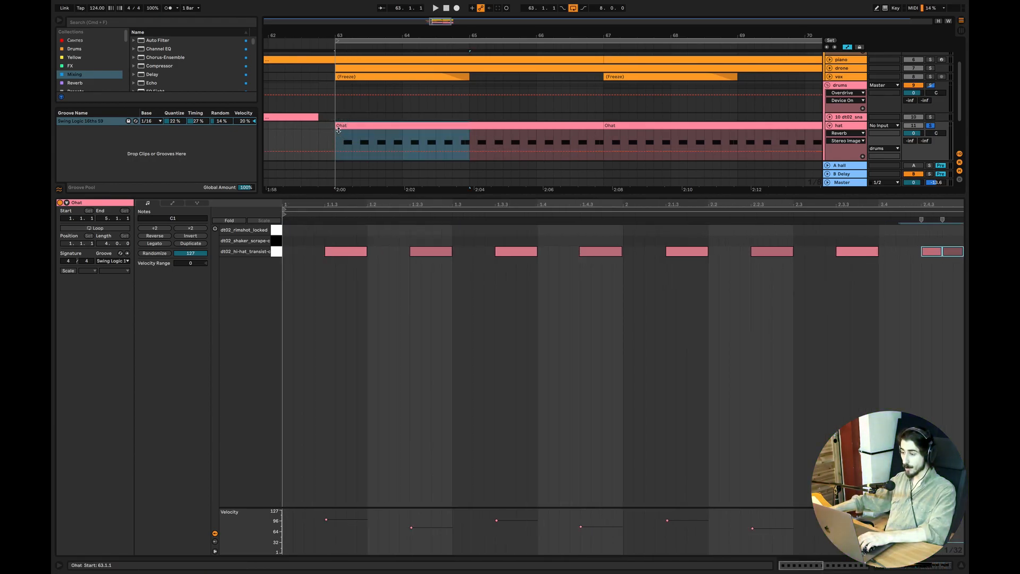
left_click(866, 128)
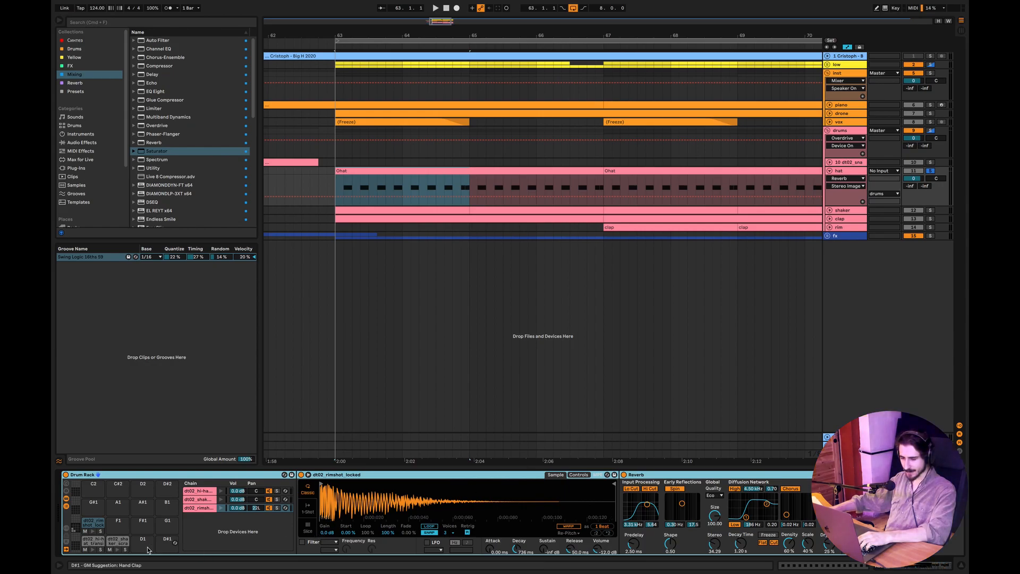
left_click(97, 542)
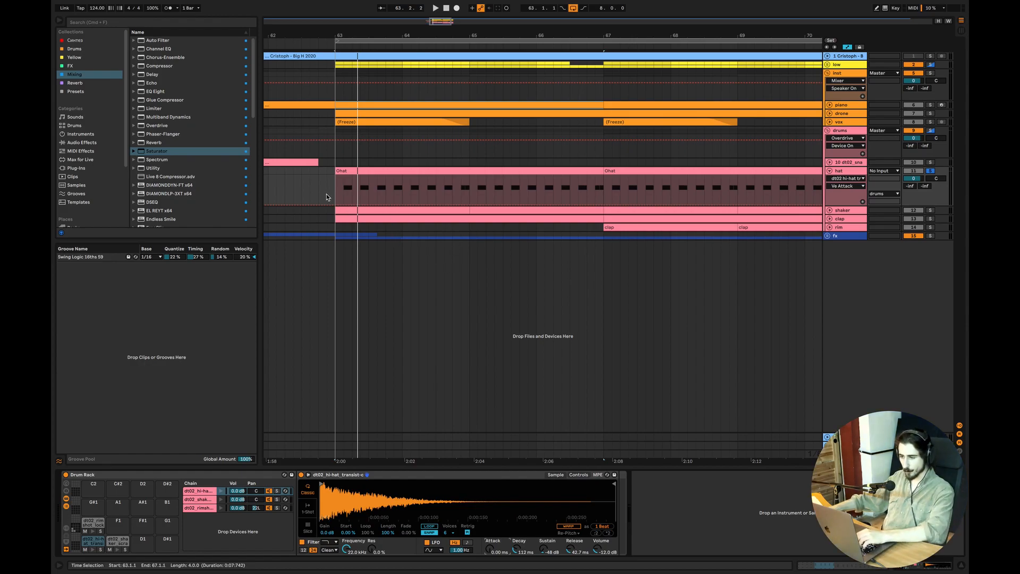
- Set the hi-hat sample's Attack to 24.0 ms, playing the hat from bar 63 before and after the change
left_click(335, 191)
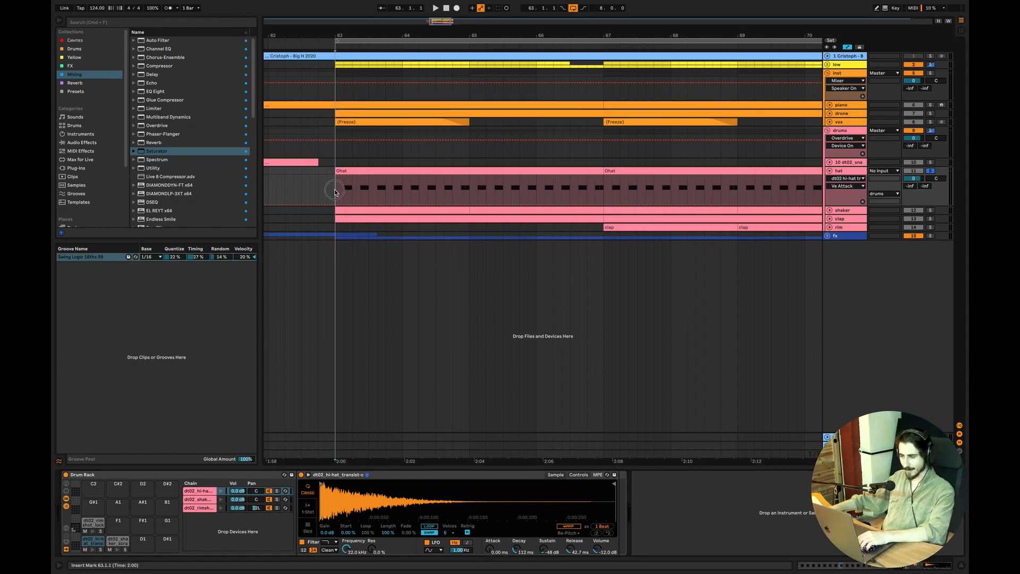
key("space")
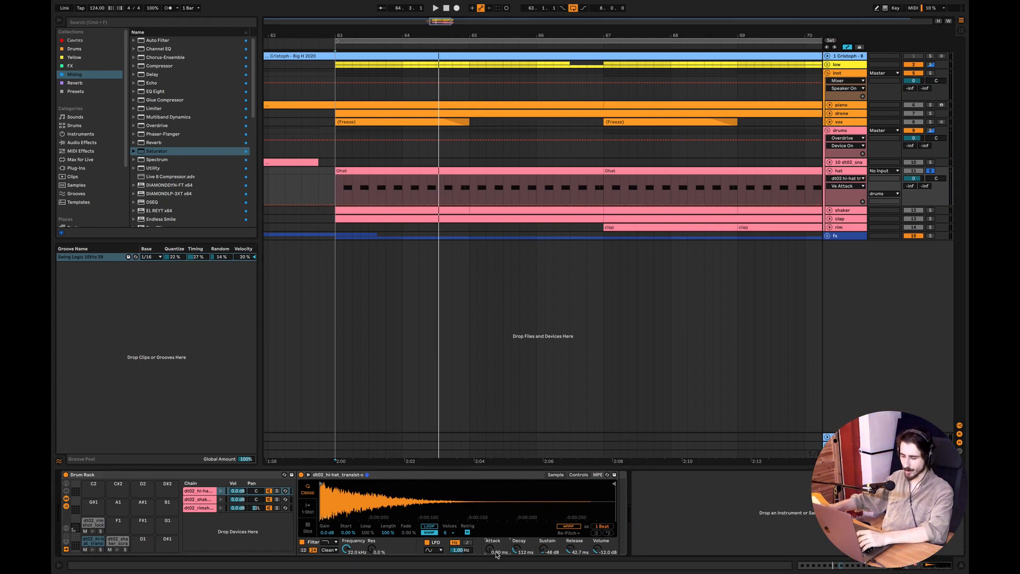
left_click_drag(496, 555, 496, 534)
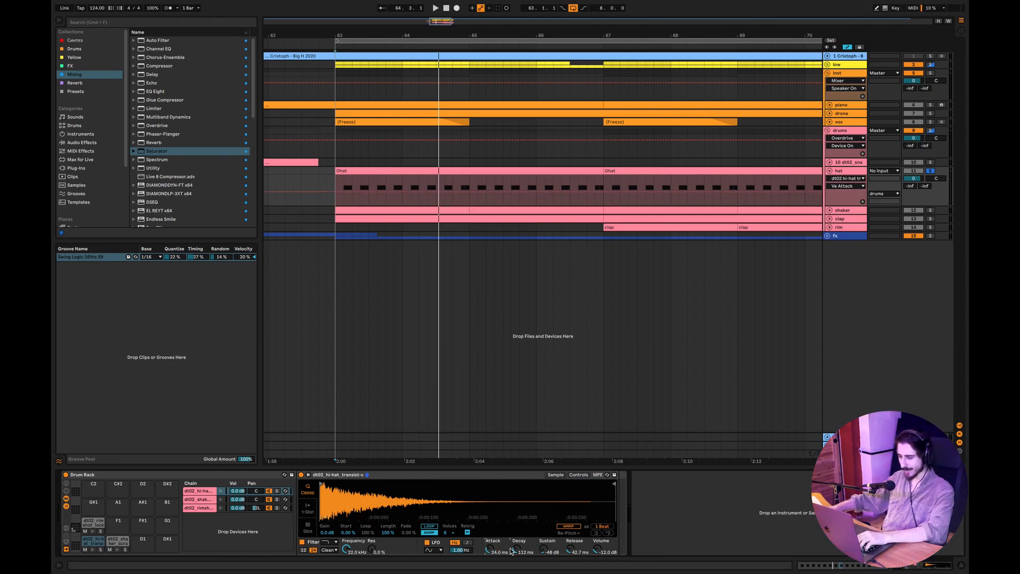
key("space")
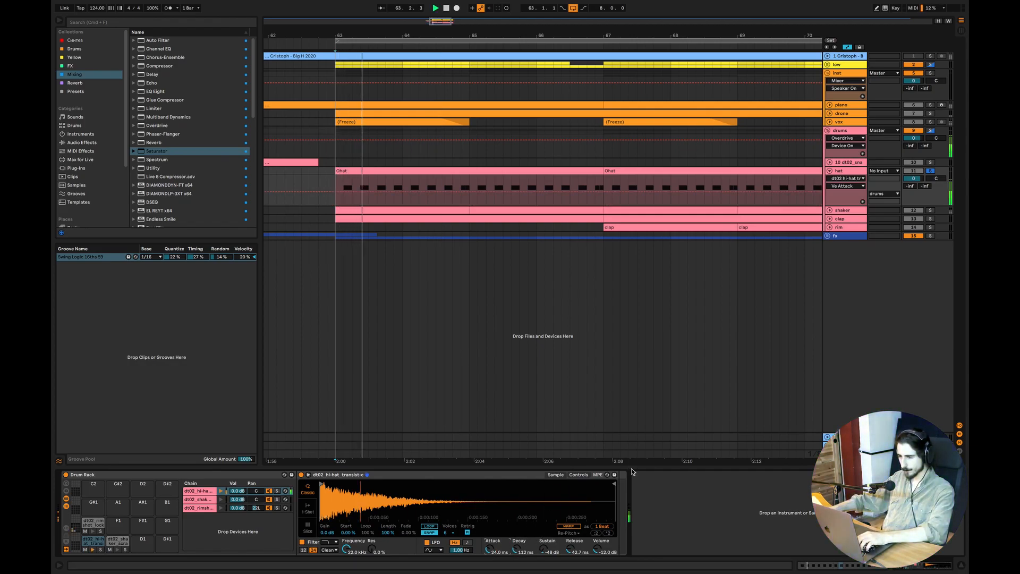
key("space")
- Try a longer Decay on the hi-hat sample during playback, and undo the decay change
left_click_drag(517, 551, 517, 538)
key("space")
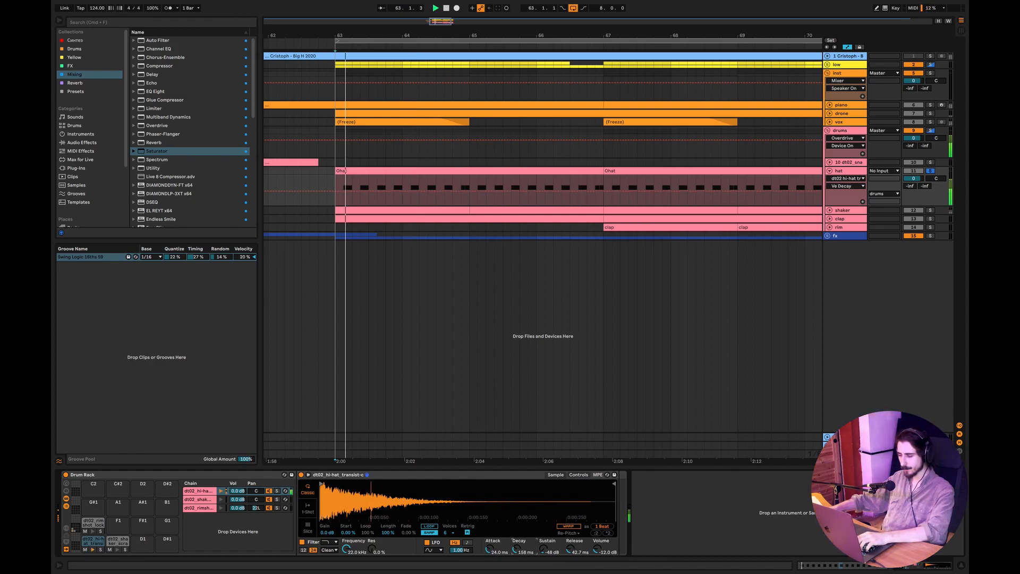
key("super+z")
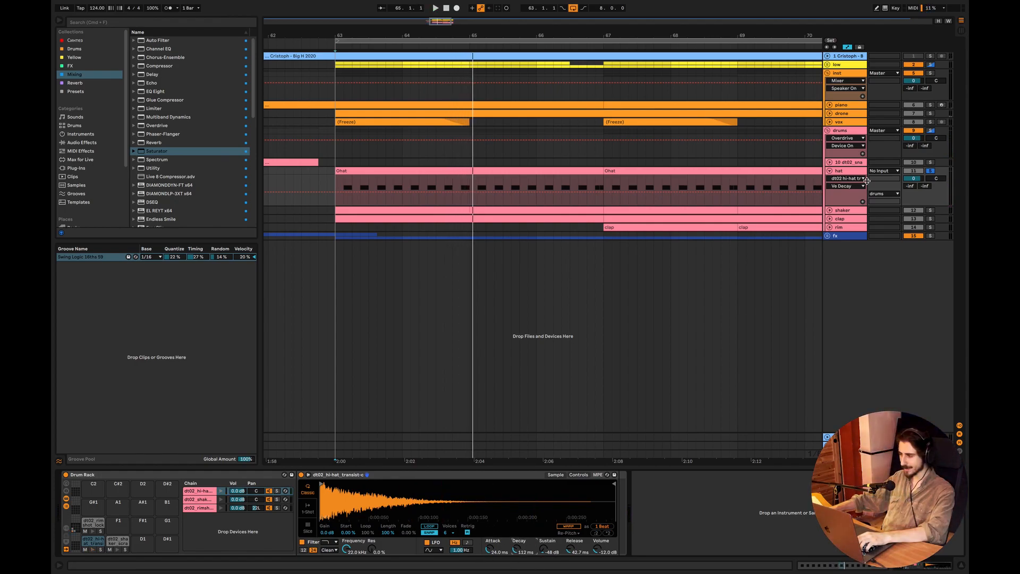
- Open the MIDI clip of the soloed shaker track, play its pattern, and return to the full arrangement
double_click(535, 181)
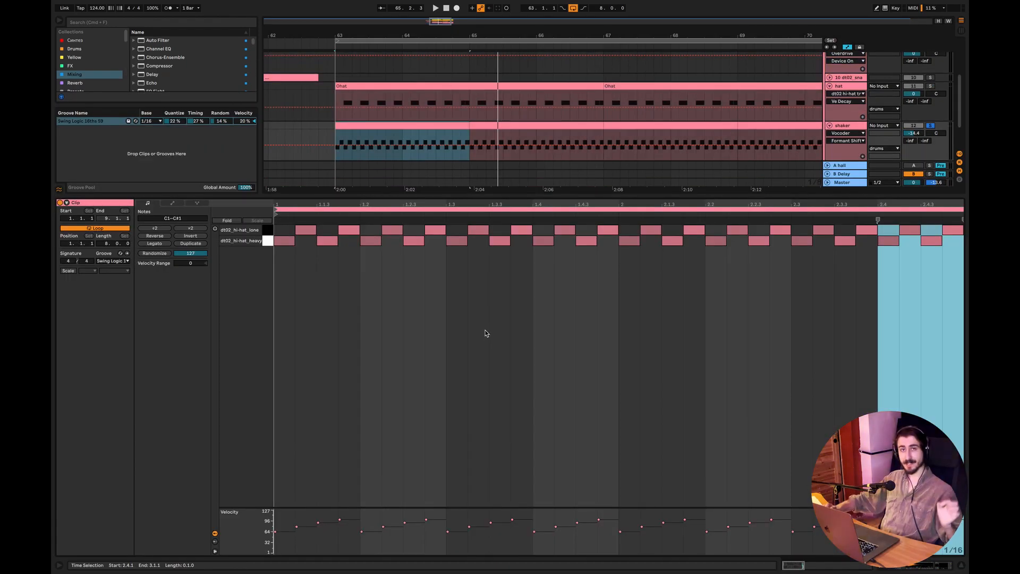
key("space")
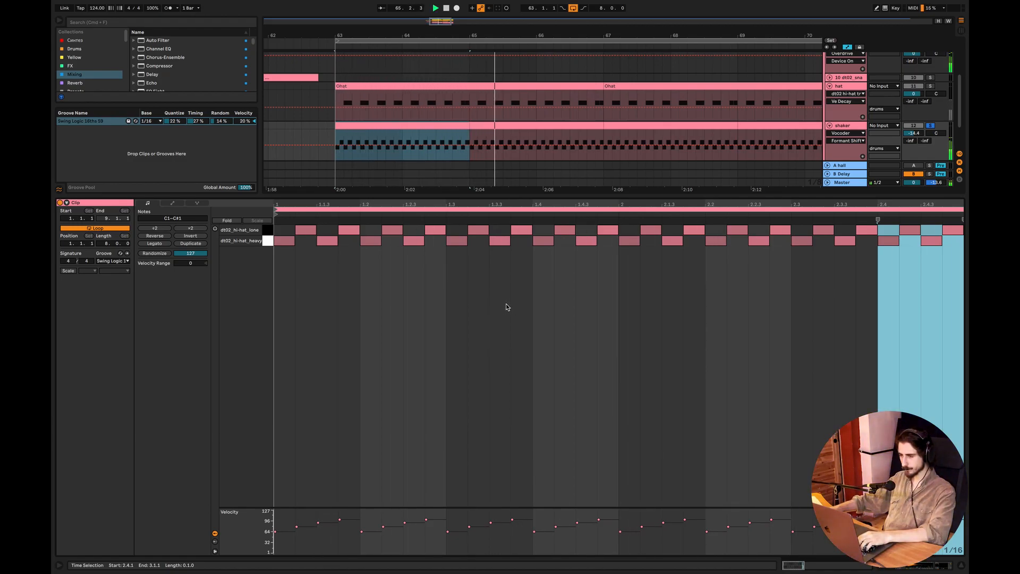
left_click(962, 566)
key("space")
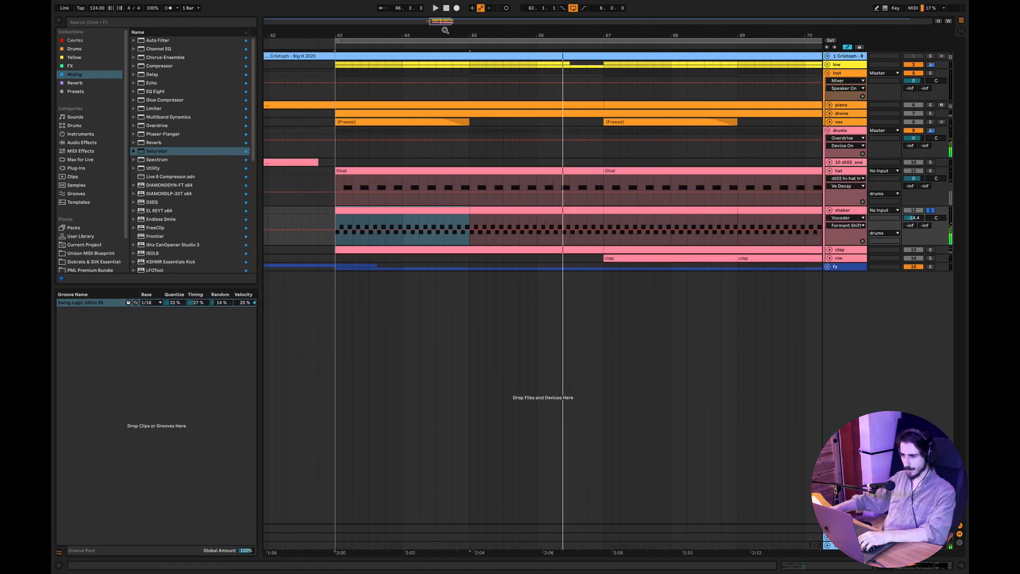
left_click_drag(399, 29, 409, 26)
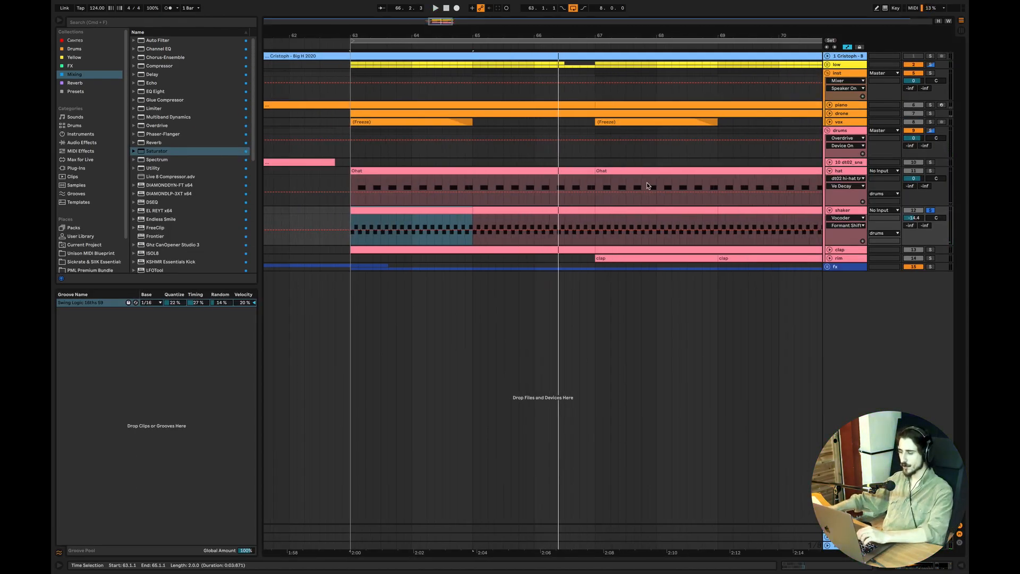
- Show the shaker track's devices and audition the heavy and tone hi-hat samples in its Drum Rack
double_click(845, 211)
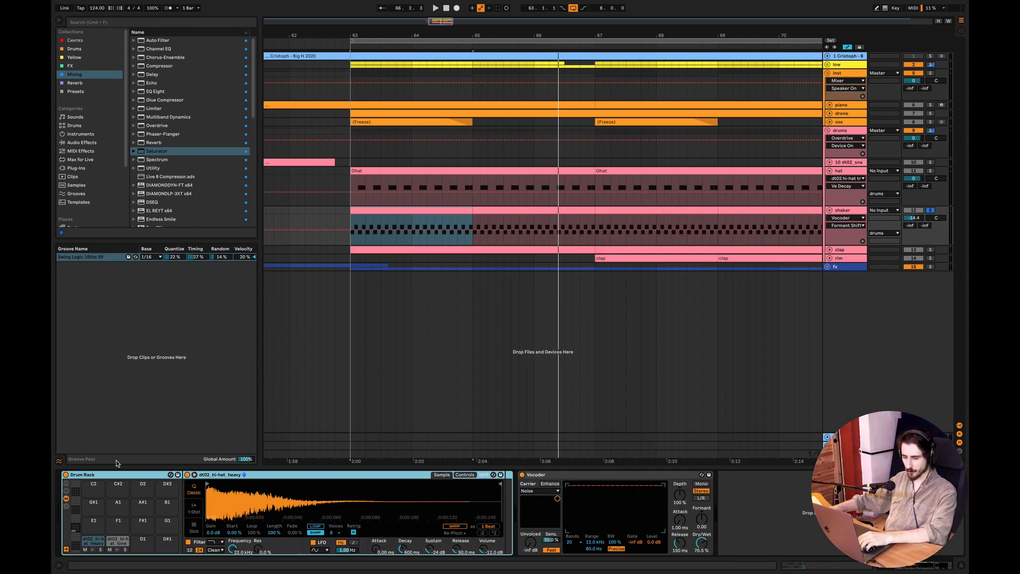
left_click(93, 550)
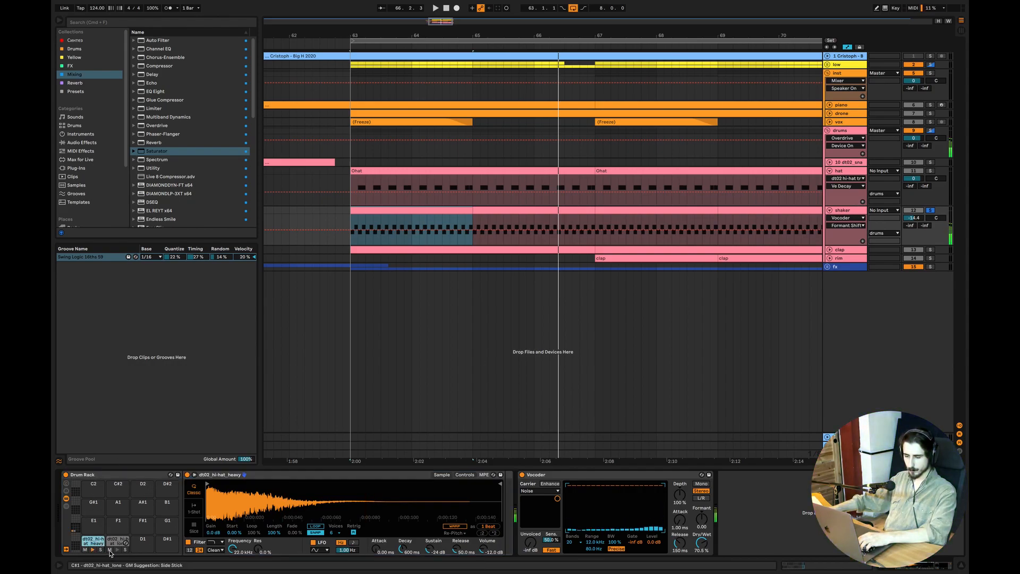
left_click(118, 550)
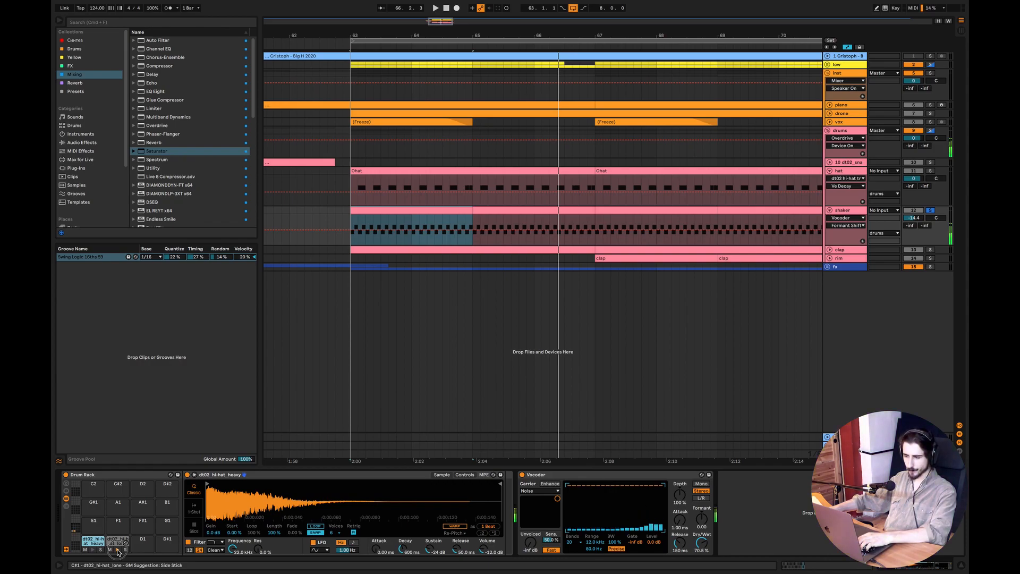
- Play the shaker from bar 63 with its Vocoder off and with it on to compare the sound
left_click(522, 474)
key("space")
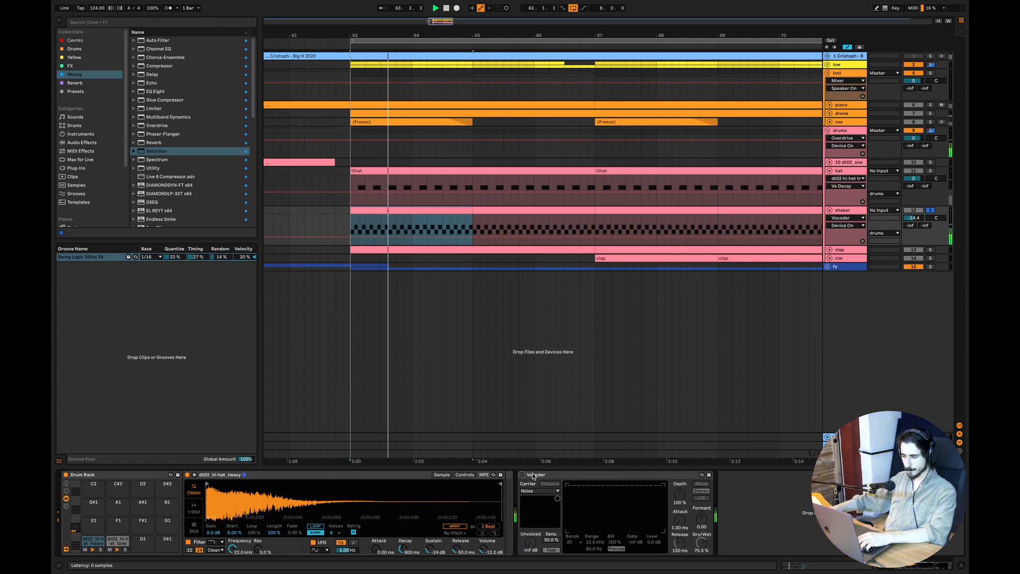
left_click(523, 475)
key("space")
key("space")
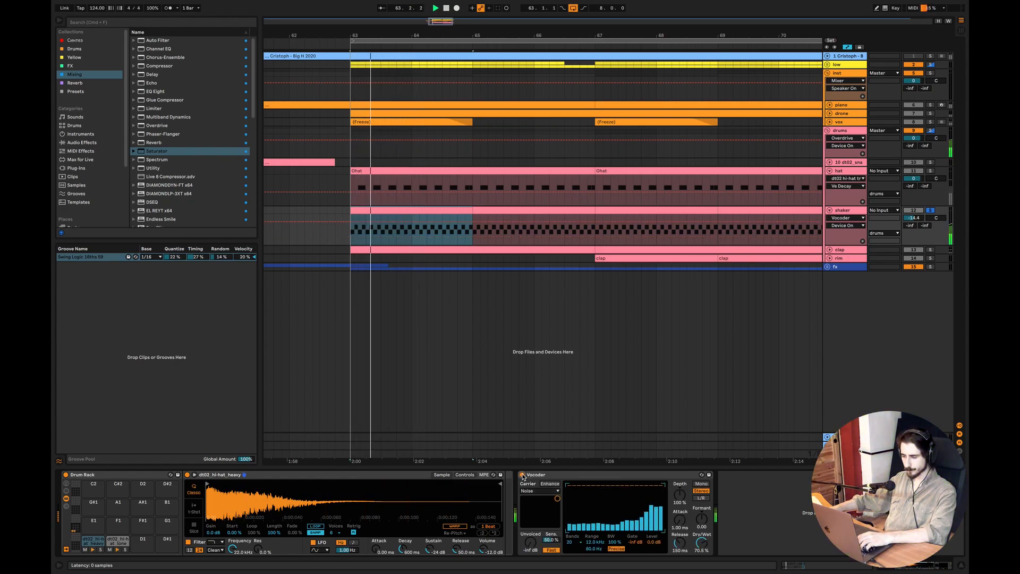
key("space")
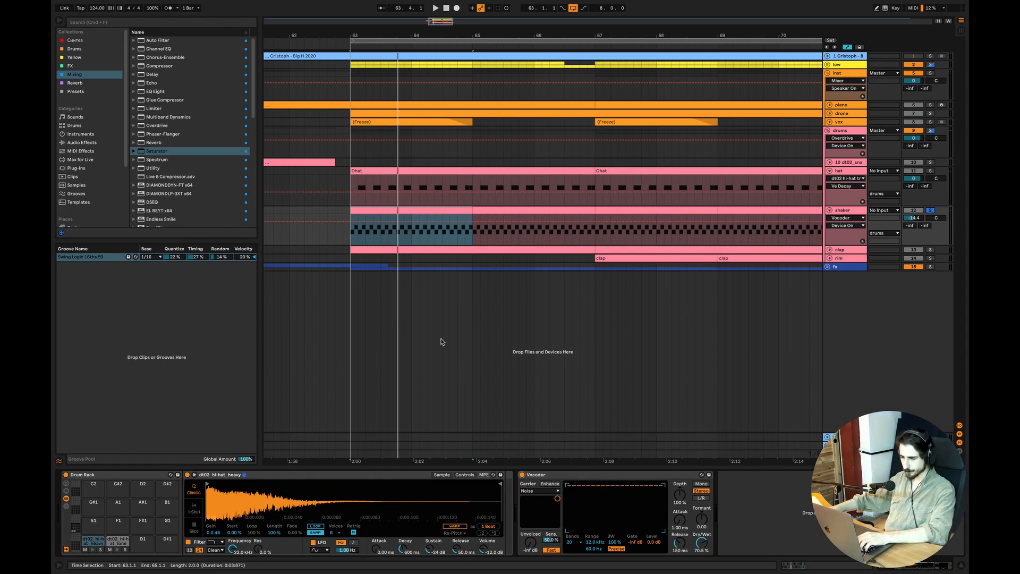
- Lower the velocities of the heavy hi-hat notes in the shaker track's MIDI clip and play the pattern
double_click(394, 243)
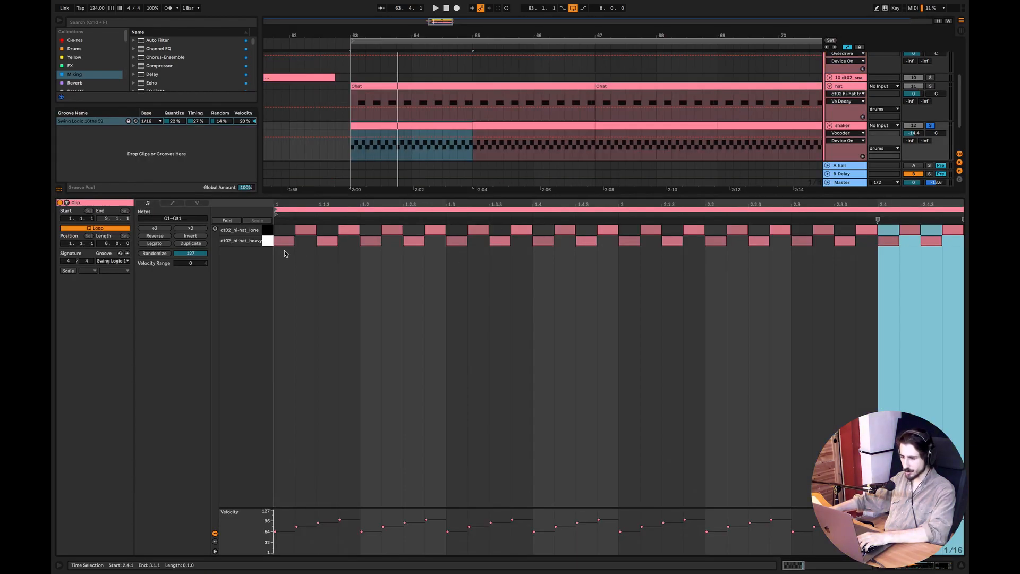
left_click_drag(953, 243, 262, 244)
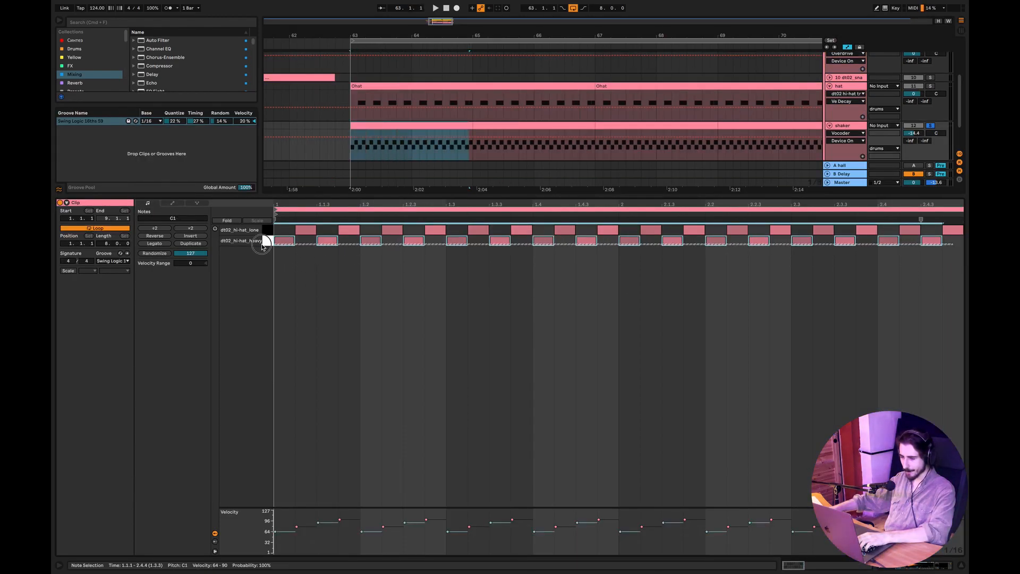
left_click(392, 445)
mouse_move(946, 249)
left_mouse_down()
mouse_move(268, 259)
mouse_move(266, 250)
mouse_move(284, 255)
left_mouse_up()
key("space")
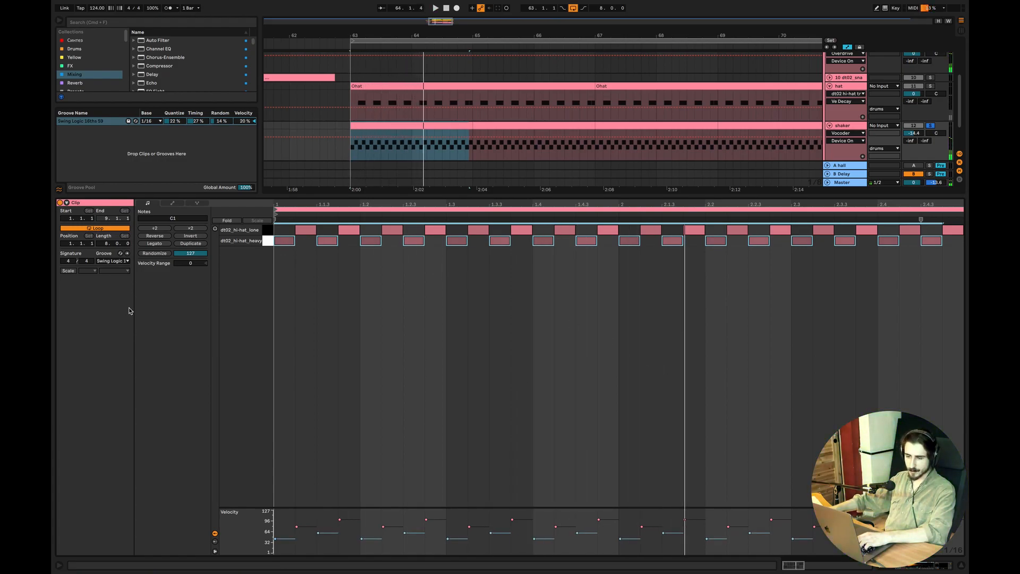
- Use the Swing Logic 16ths 59 groove for the shaker clip, play the pattern, and return to the full arrangement
left_click(115, 262)
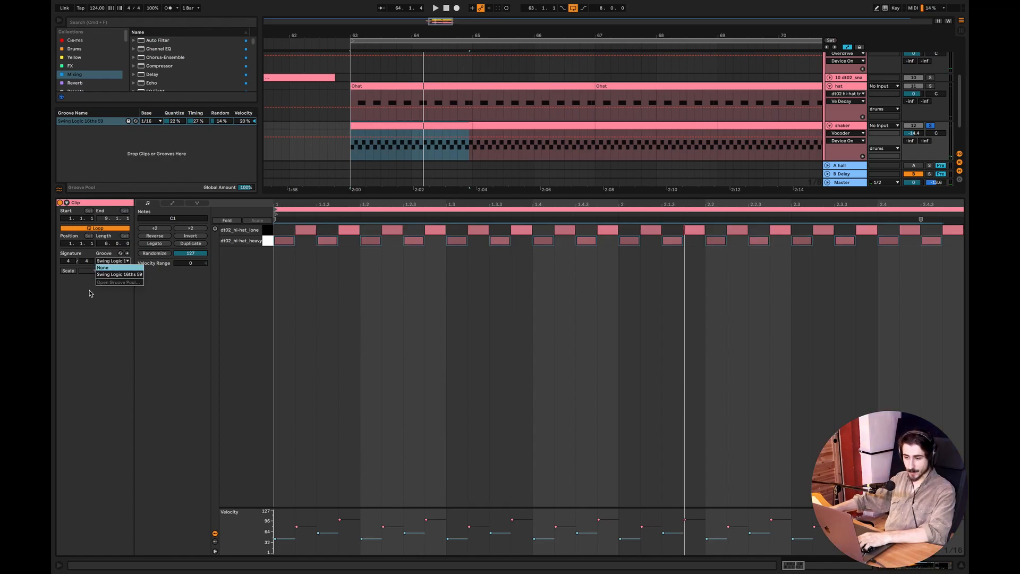
left_click(115, 274)
left_click(409, 127)
key("space")
mouse_move(944, 255)
left_mouse_down()
mouse_move(262, 238)
mouse_move(261, 224)
left_mouse_up()
left_click(857, 270)
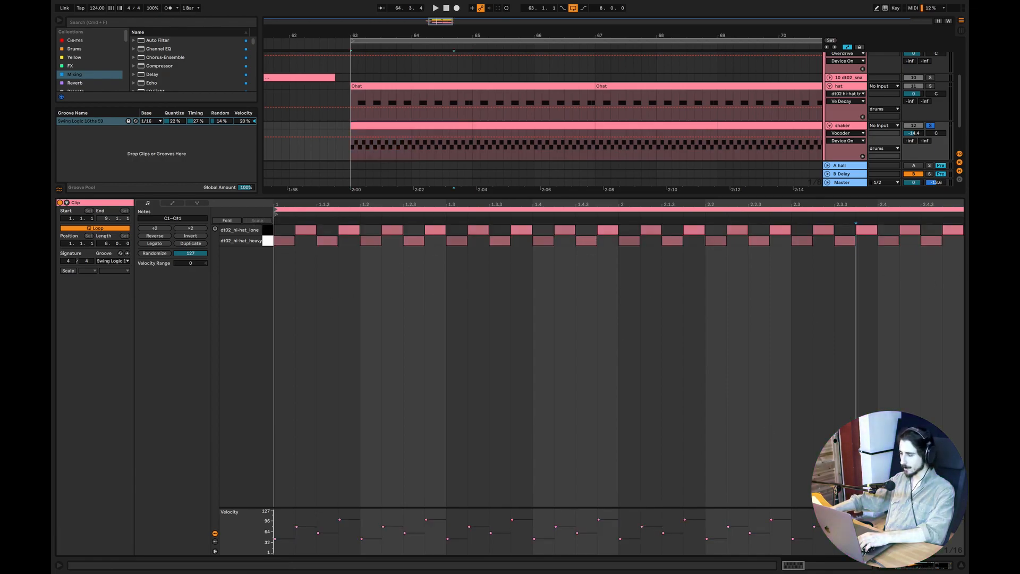
left_click(120, 262)
left_click(132, 276)
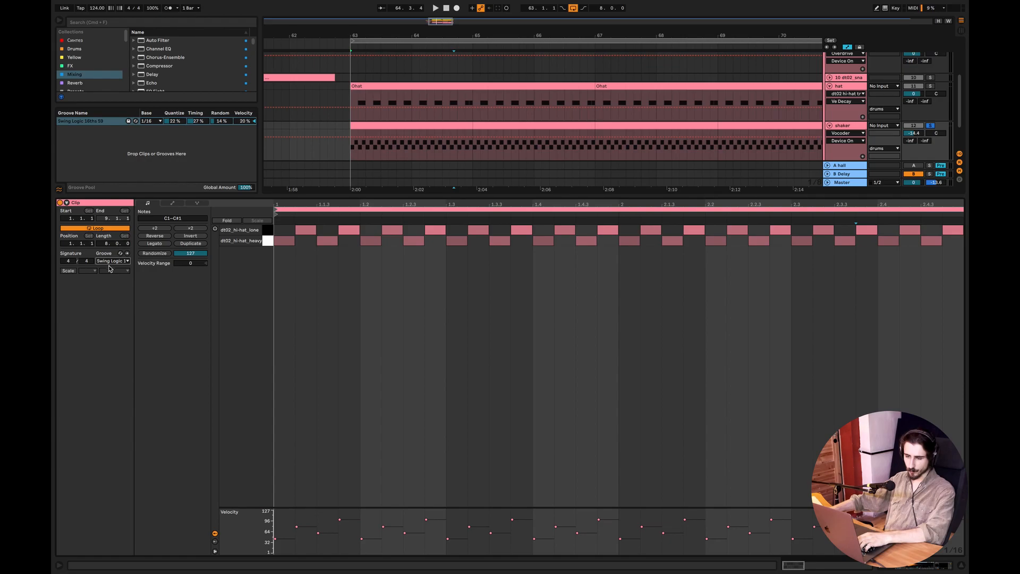
left_click(961, 565)
key("space")
key("space")
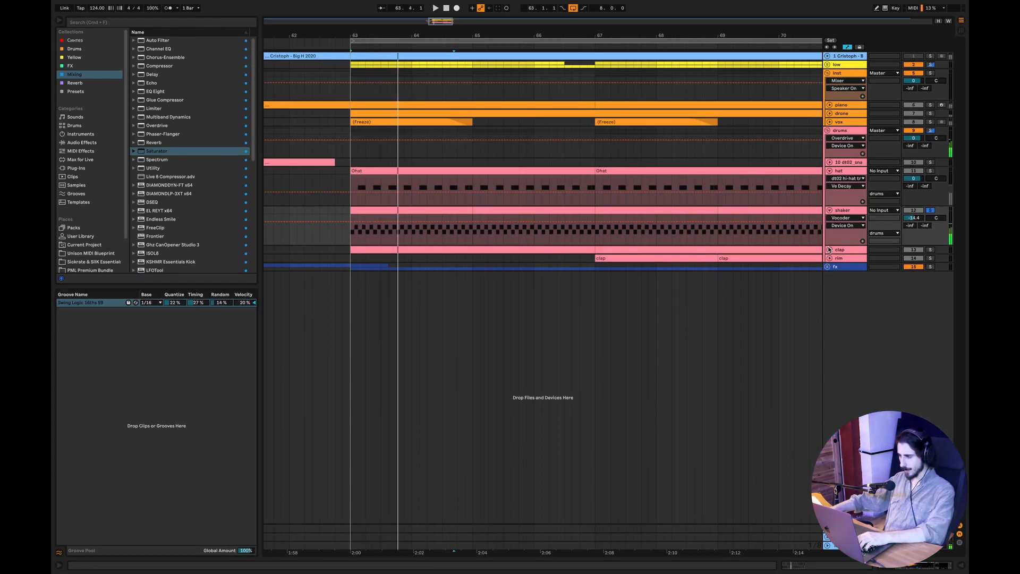
- Unfold the clap track, turn off the shaker's solo, and play the full mix from bar 63
left_click(830, 250)
left_click(392, 261)
mouse_move(353, 264)
left_mouse_down()
mouse_move(426, 257)
mouse_move(349, 266)
left_mouse_up()
left_click(929, 211)
left_click(345, 266)
left_click(351, 266)
key("space")
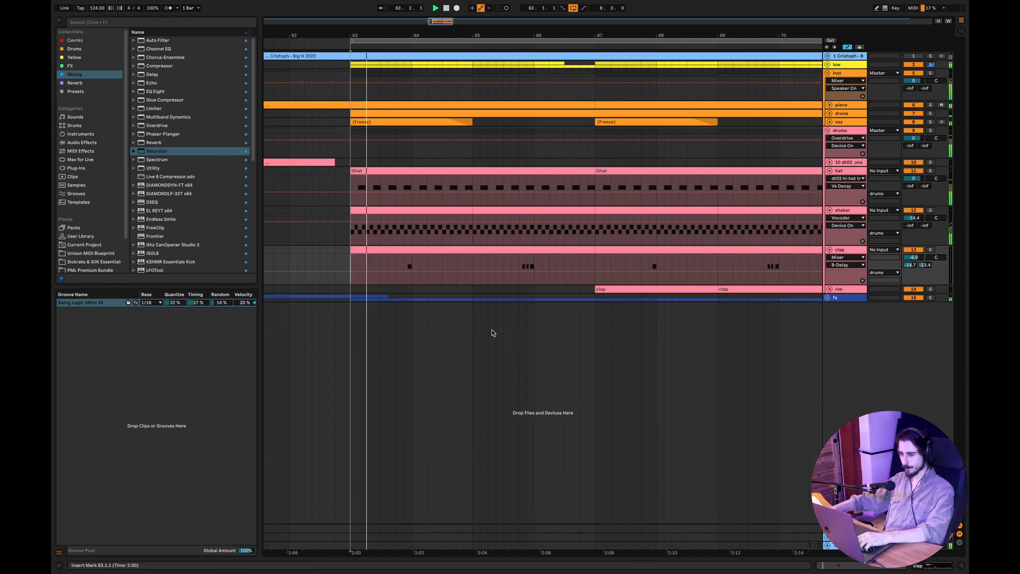
left_click(480, 330)
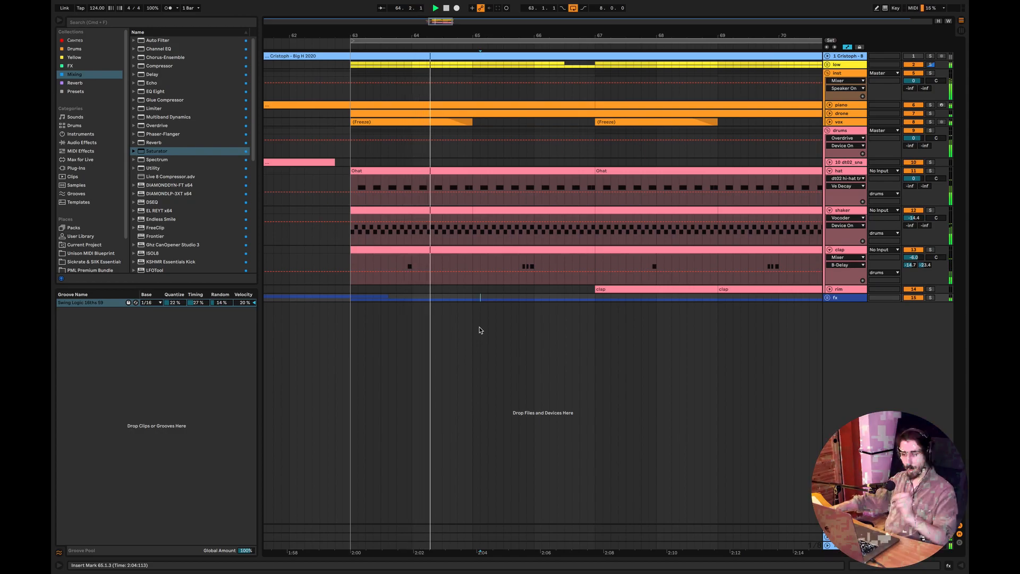
left_click(549, 323)
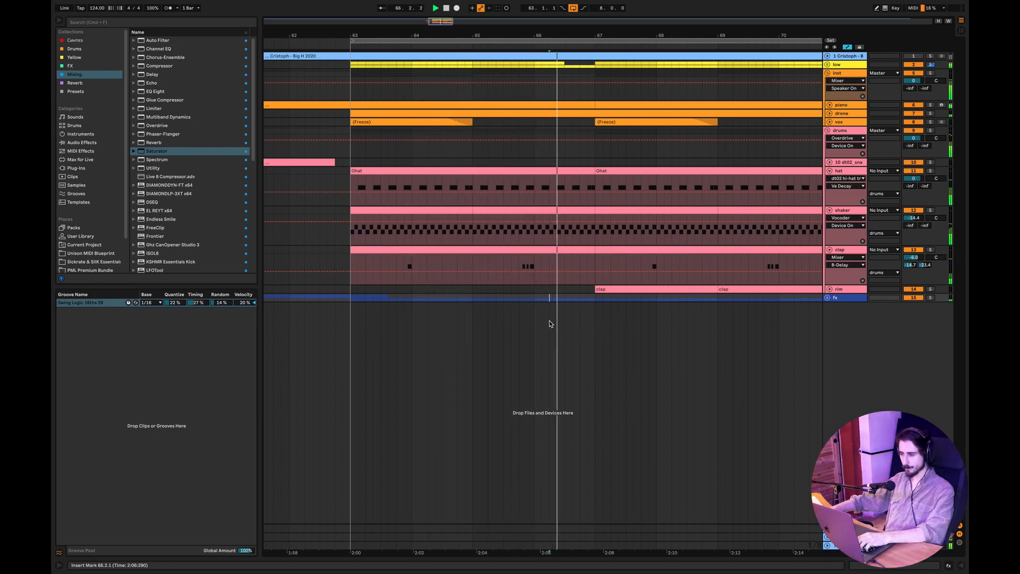
key("space")
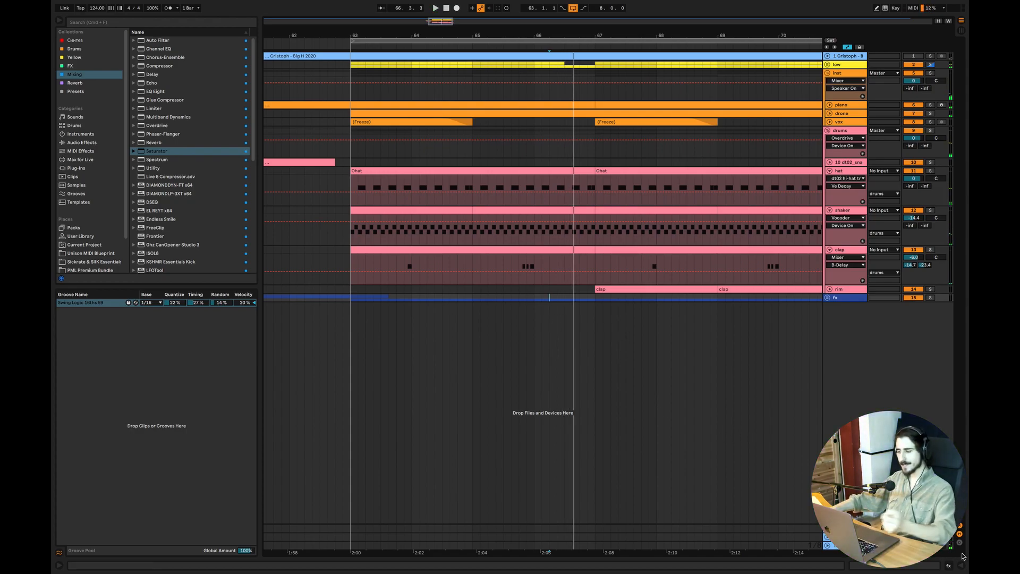
- Show the effect devices on the hall and delay return tracks used for the percussion, and close the device view
left_click(393, 264)
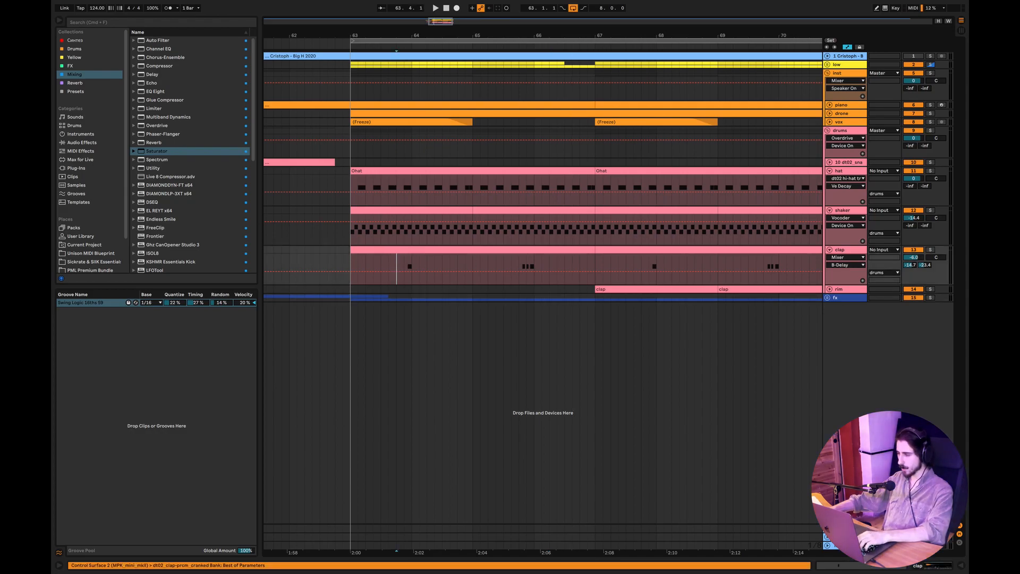
double_click(845, 528)
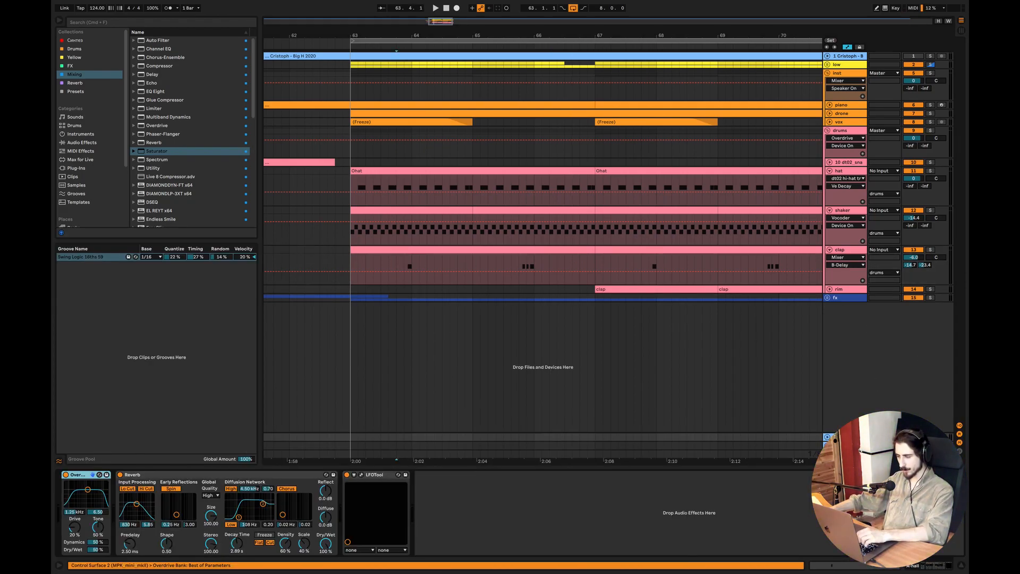
left_click(845, 446)
left_click(960, 568)
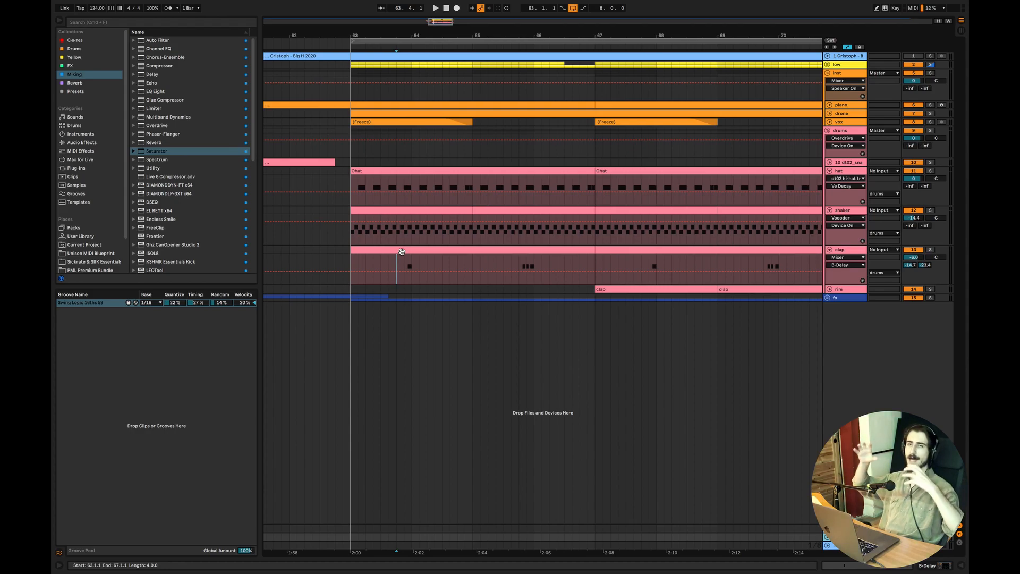
- Play the loop with the clap, and open the soloed rim track's MIDI clip to play it from bar 67
key("space")
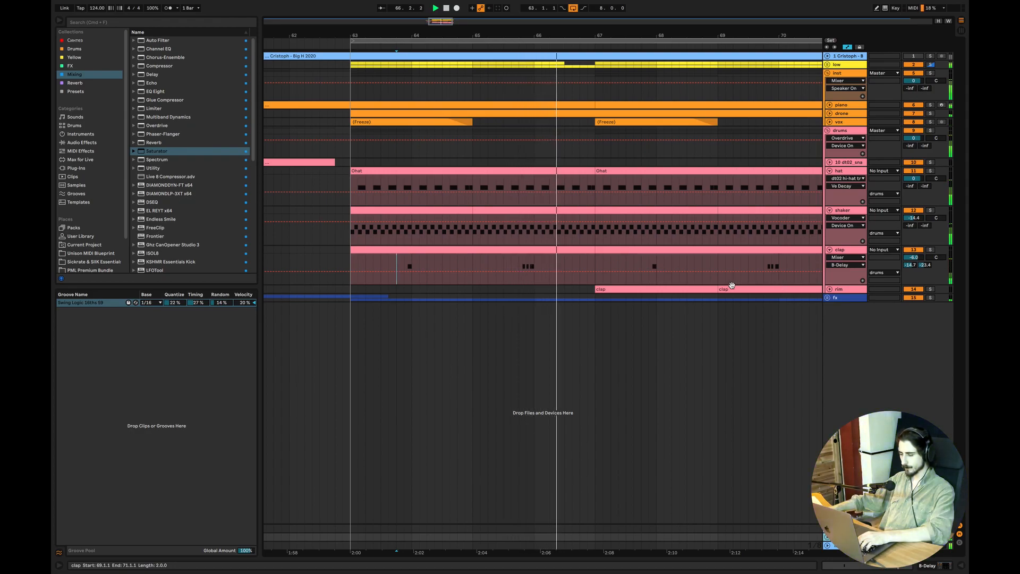
left_click_drag(511, 35, 432, 24)
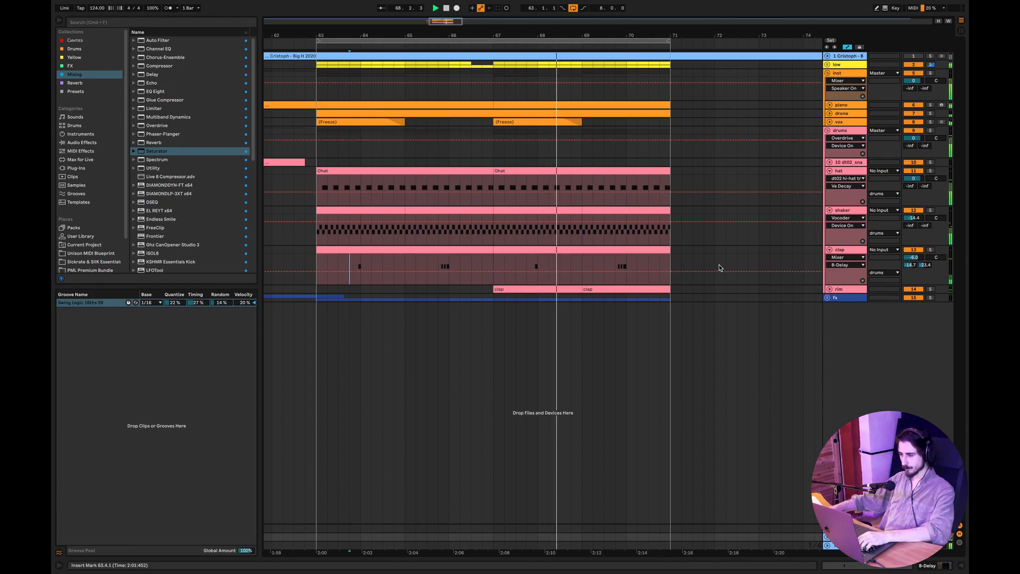
left_click(653, 324)
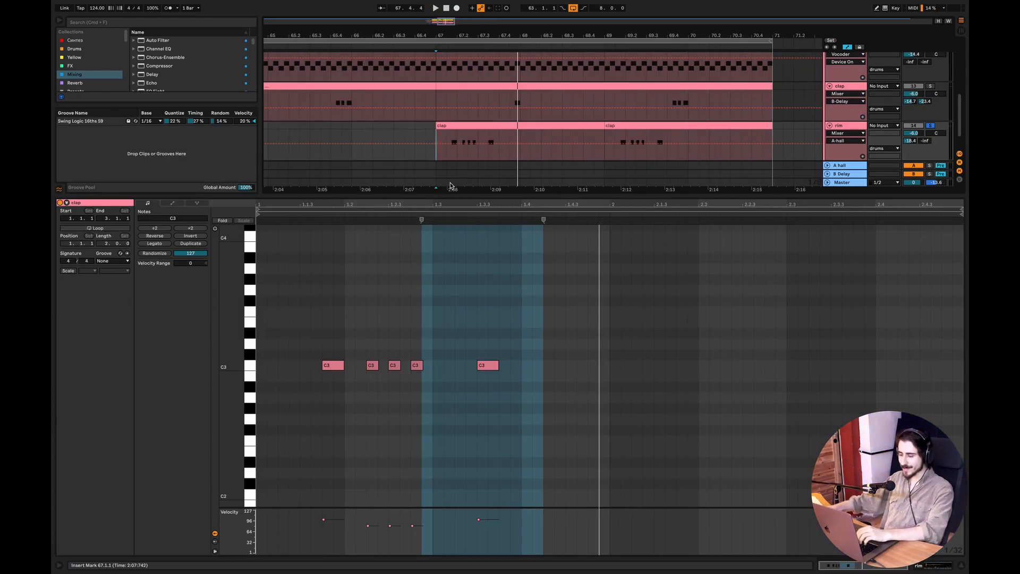
key("space")
key("space")
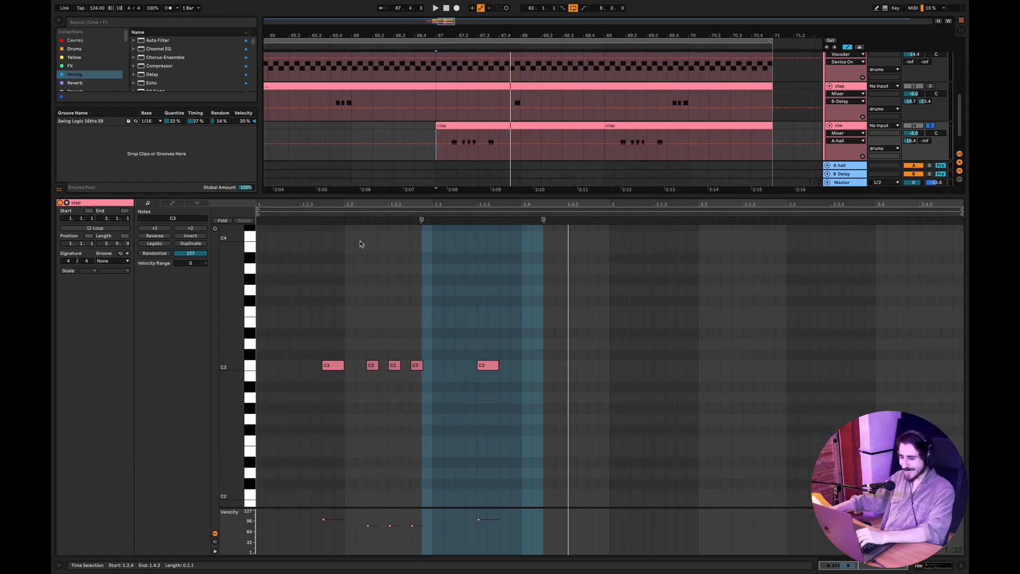
- Assign the Swing Logic 16ths 59 groove to the rim track's first clip and return to the full arrangement
left_click(125, 261)
left_click(120, 275)
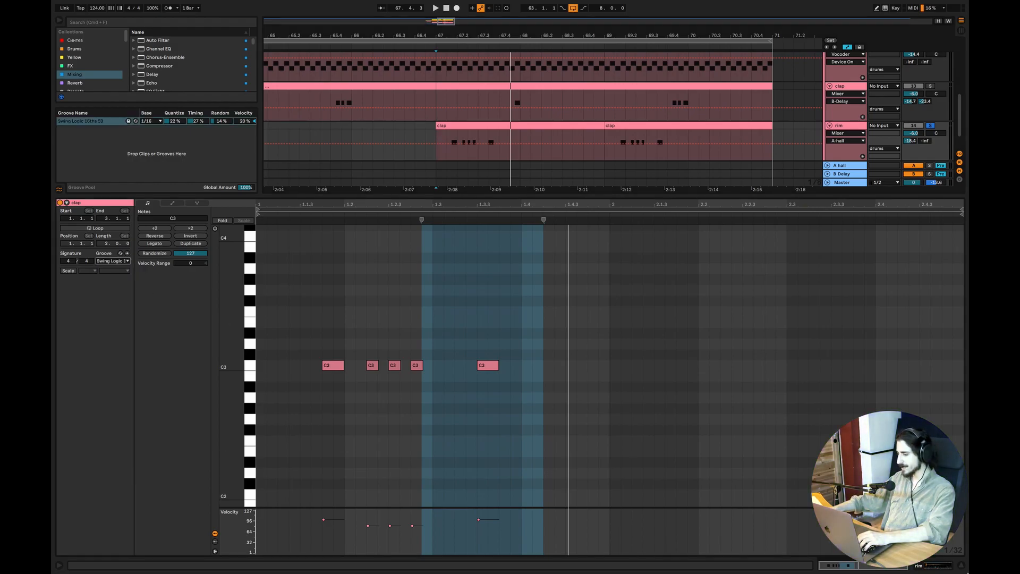
left_click(961, 566)
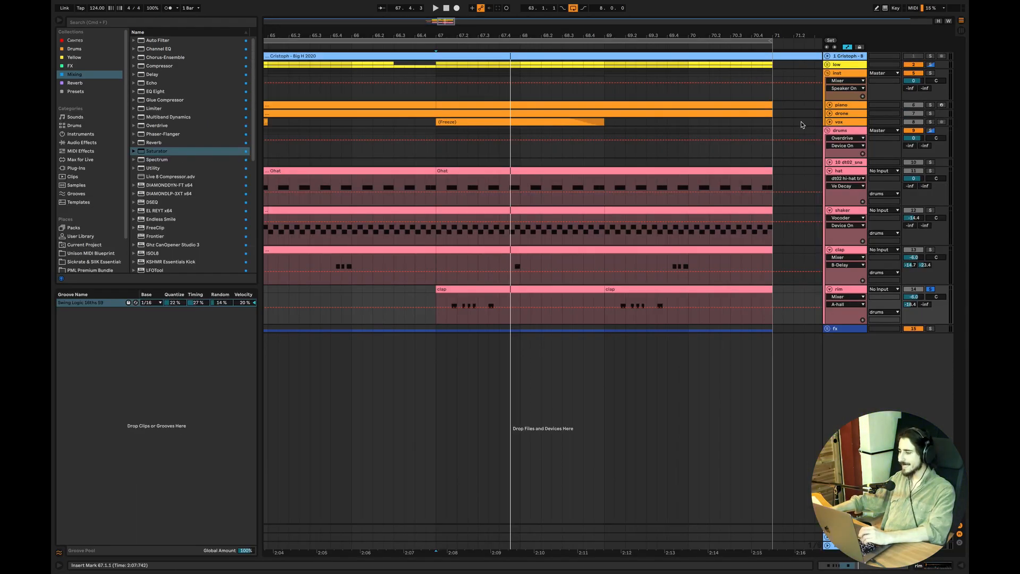
- Fold the drums group and fit the whole looped section from bar 63 to 71 in the arrangement
left_click(827, 131)
scroll(477, 116, "down", 5)
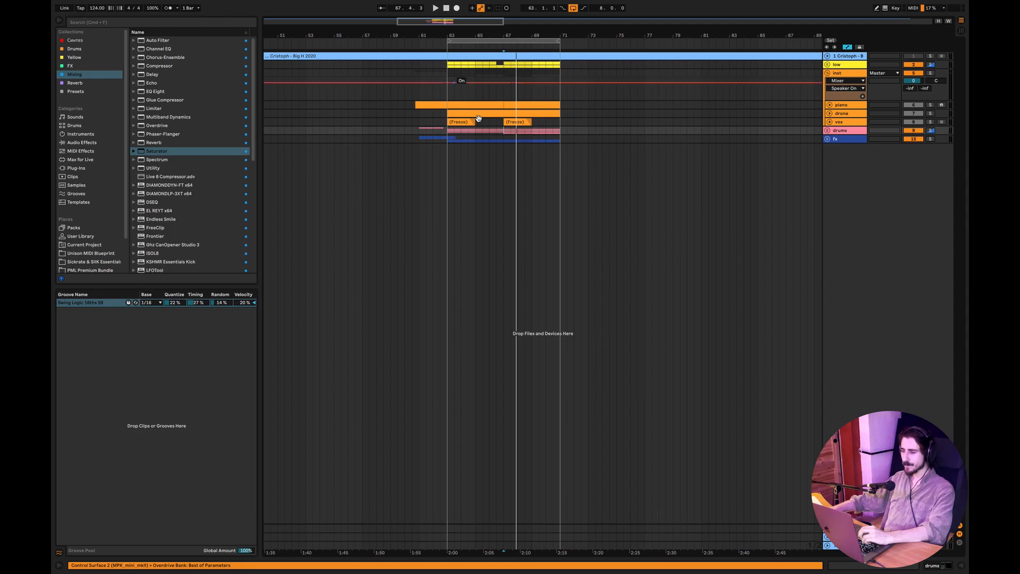
left_click_drag(440, 22, 442, 24)
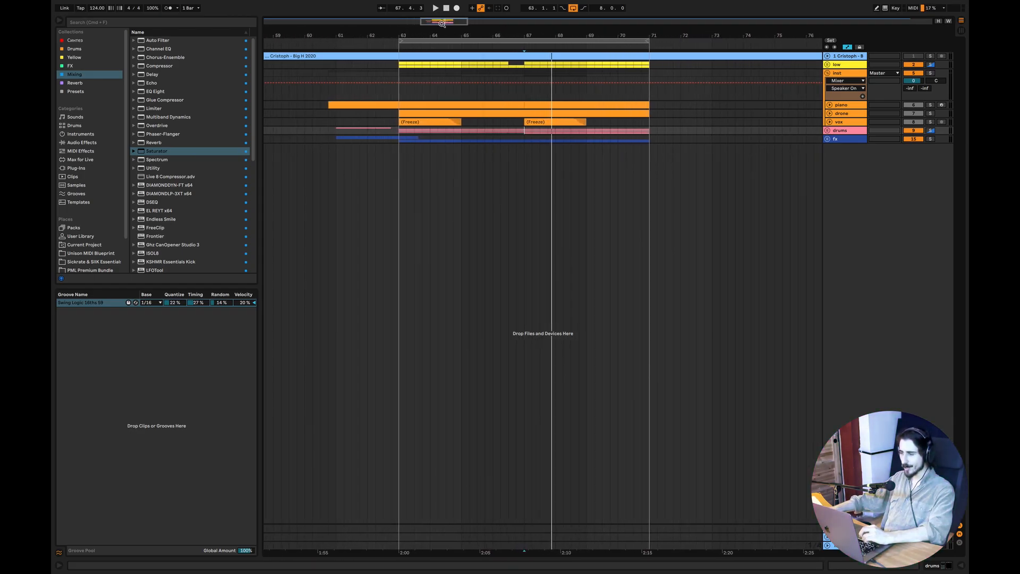
mouse_move(448, 3)
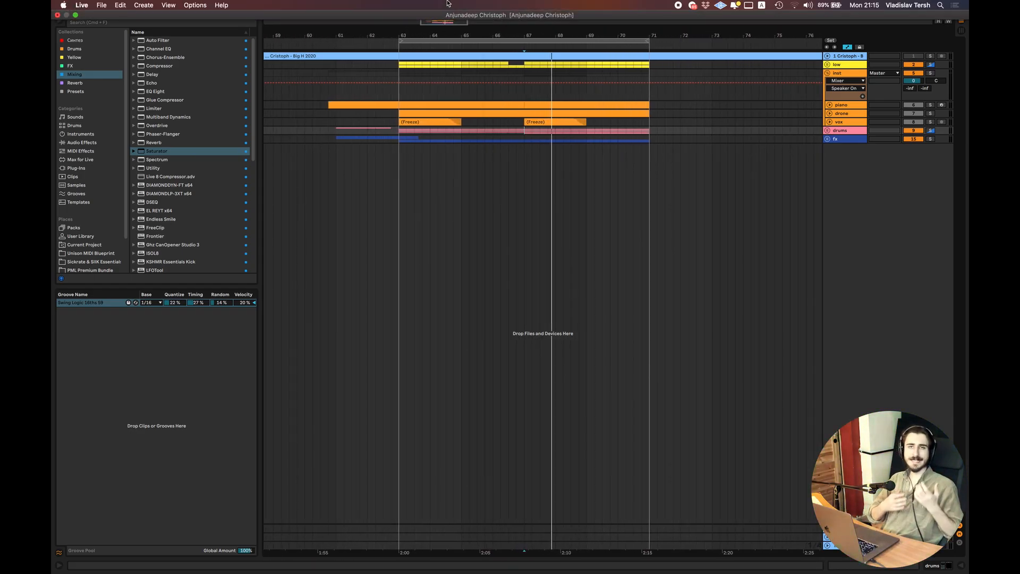